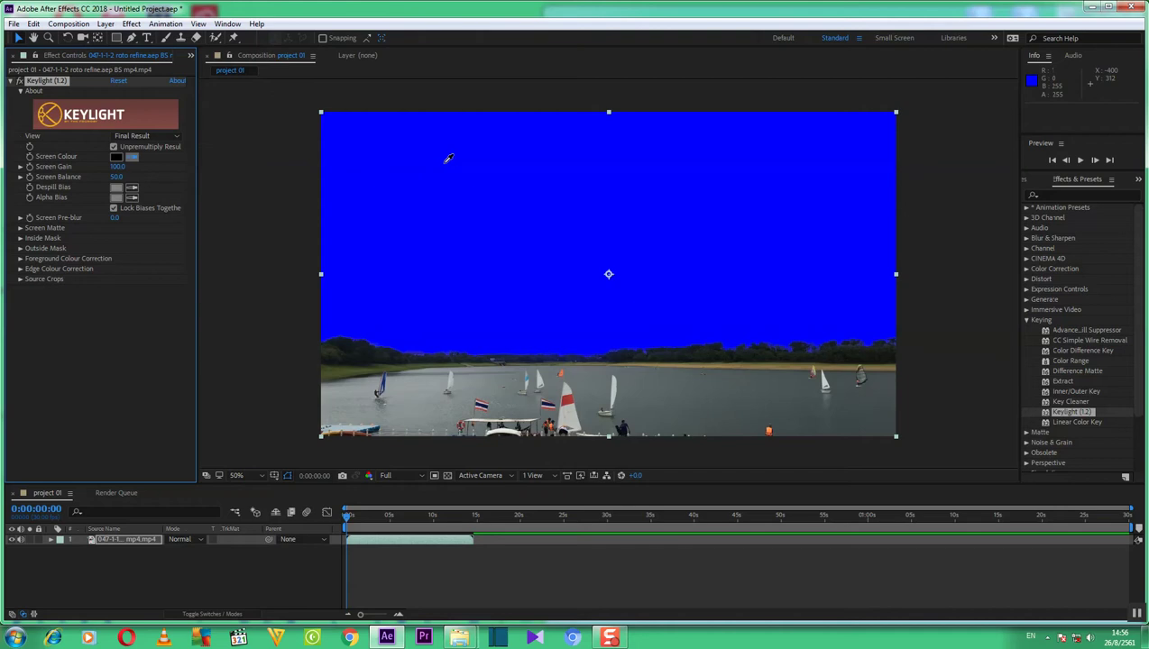
Sample the blue sky with Keylight's Screen Colour eyedropper to key it out.
click(449, 158)
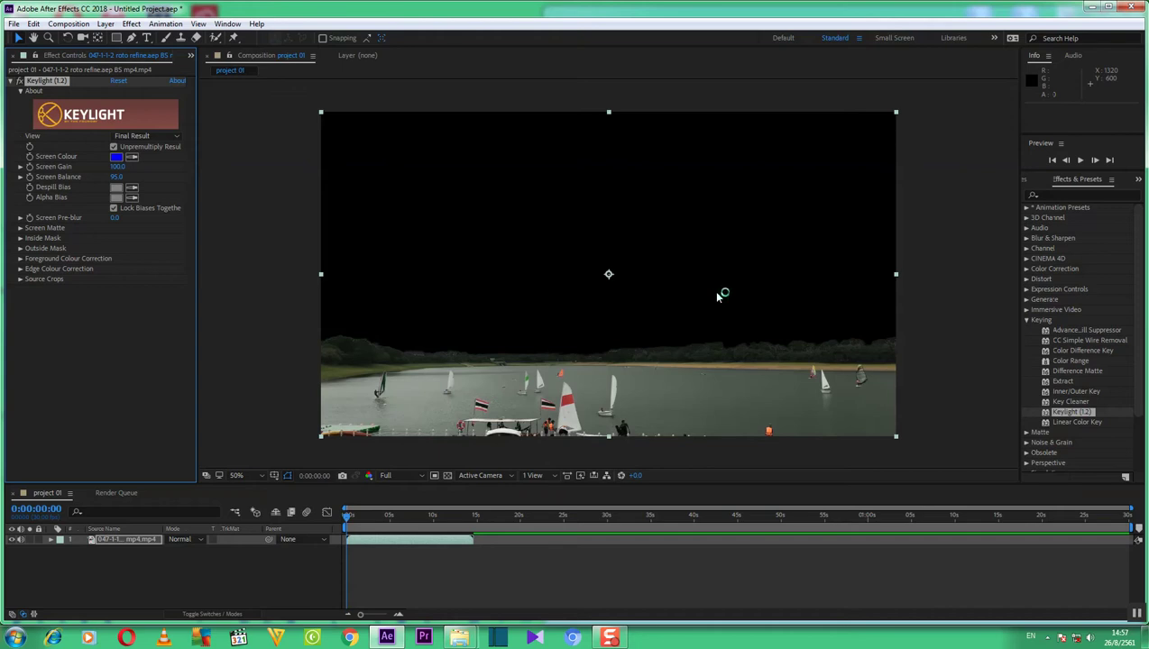
Close the Effect Controls panel so the Project panel's footage list shows again.
click(14, 55)
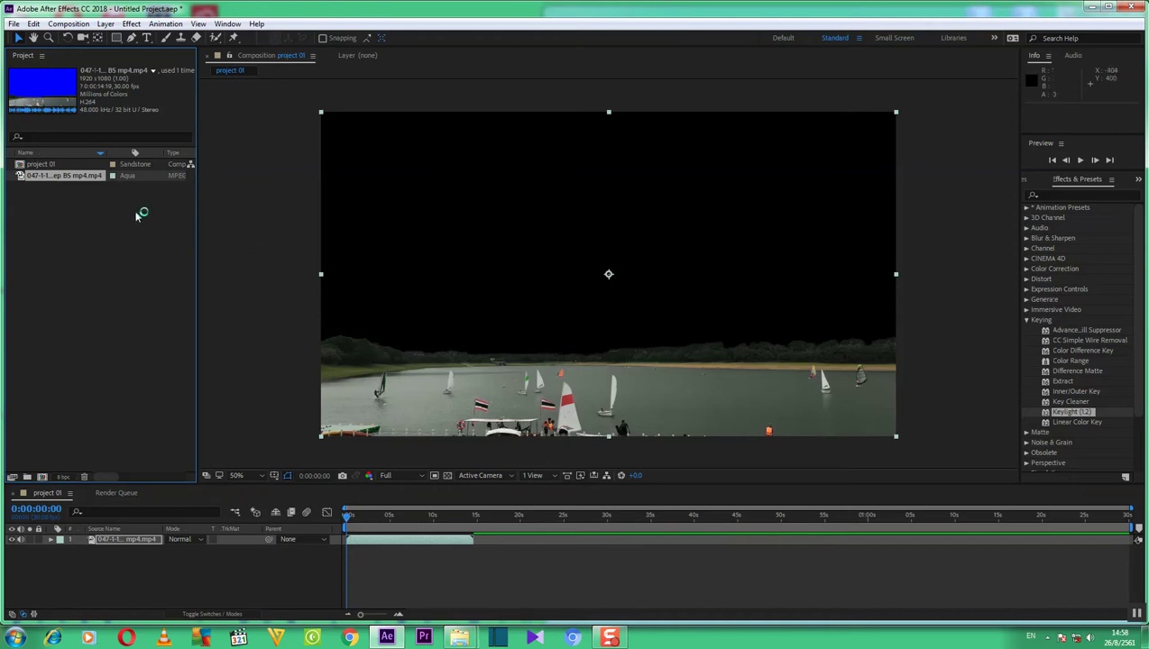
Import the cloudy sky clip 007-repair mov into the project via Import > File.
right_click(99, 193)
mouse_move(141, 257)
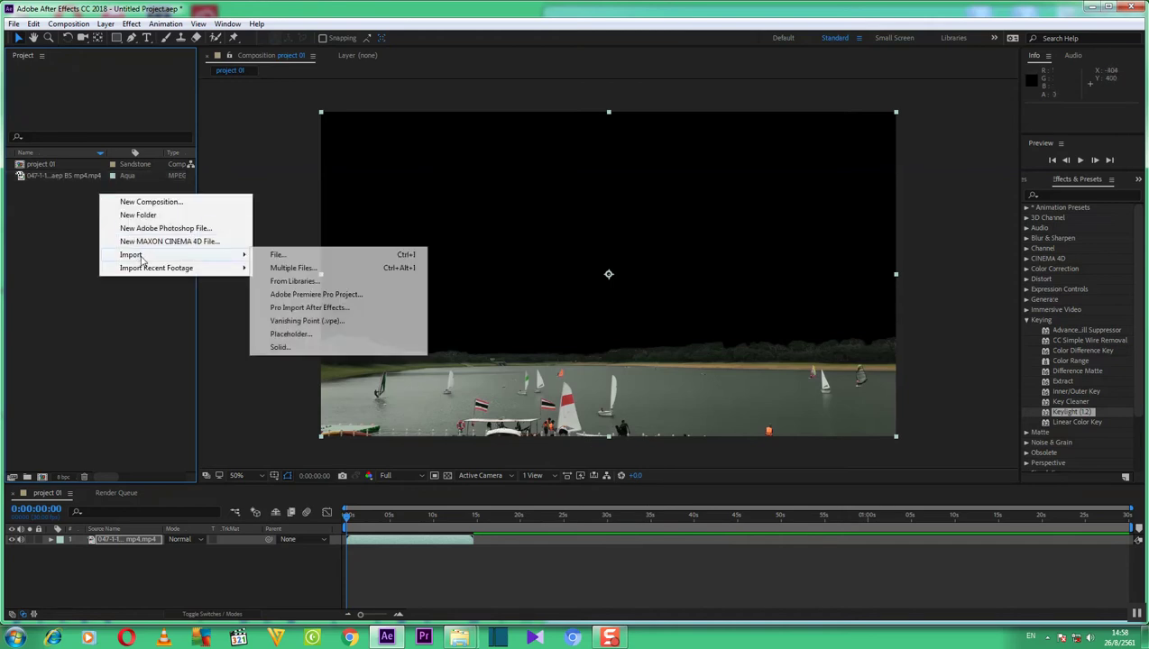
click(292, 259)
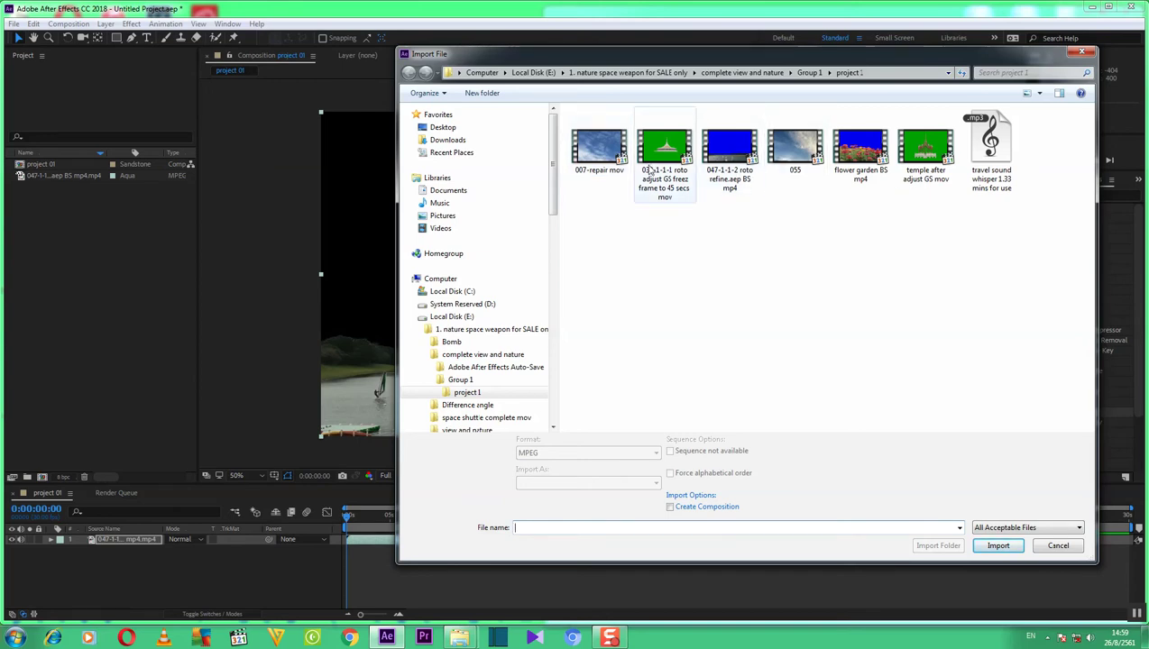
click(606, 151)
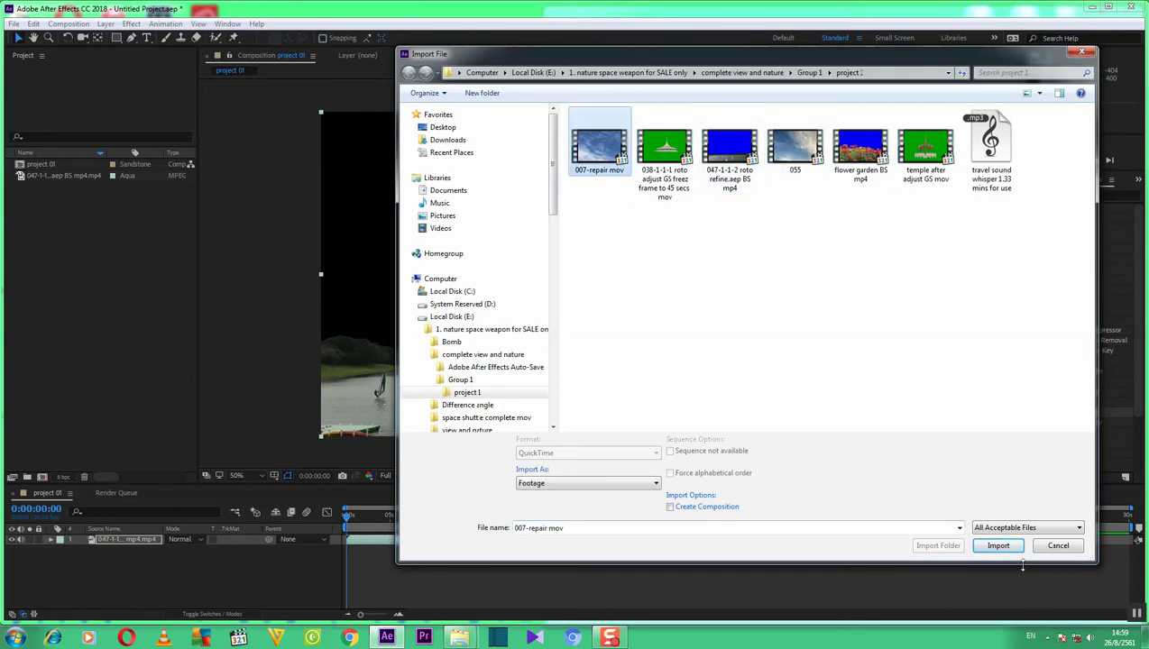
click(998, 546)
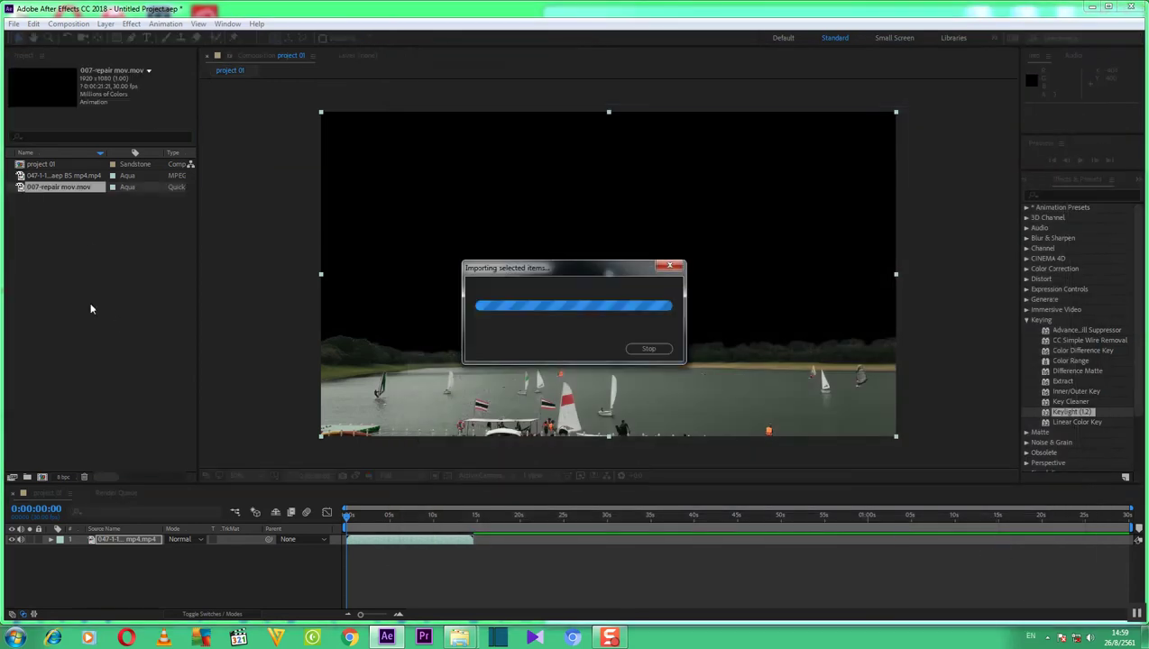
click(78, 177)
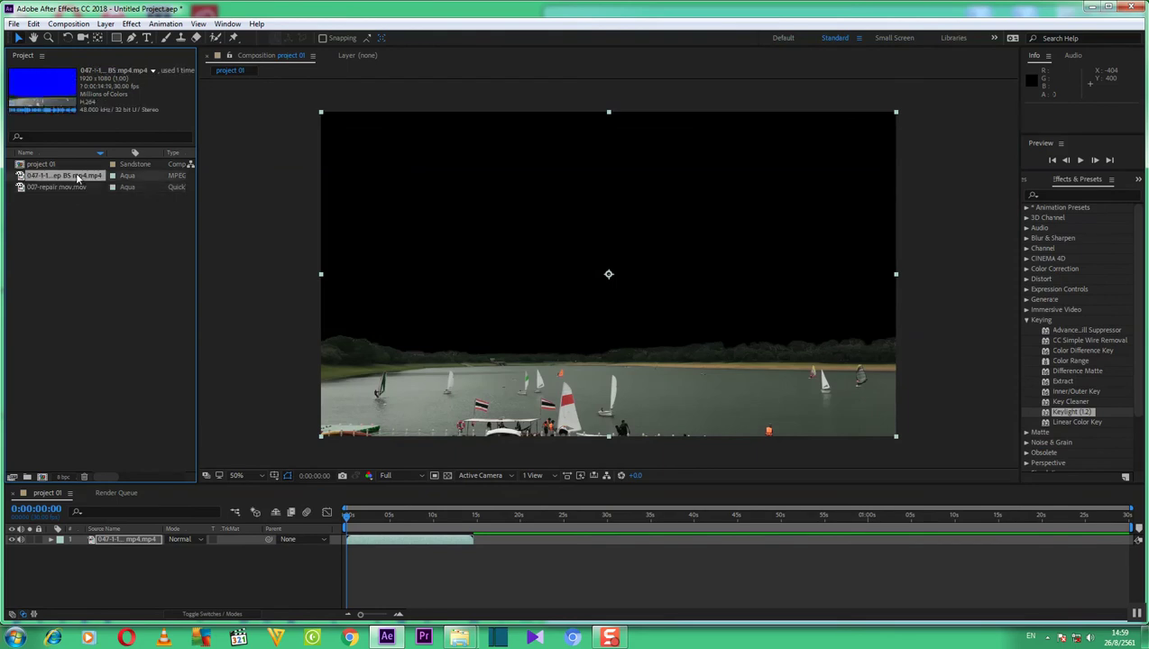
Rename the lake footage item to 'nongborn'.
right_click(76, 175)
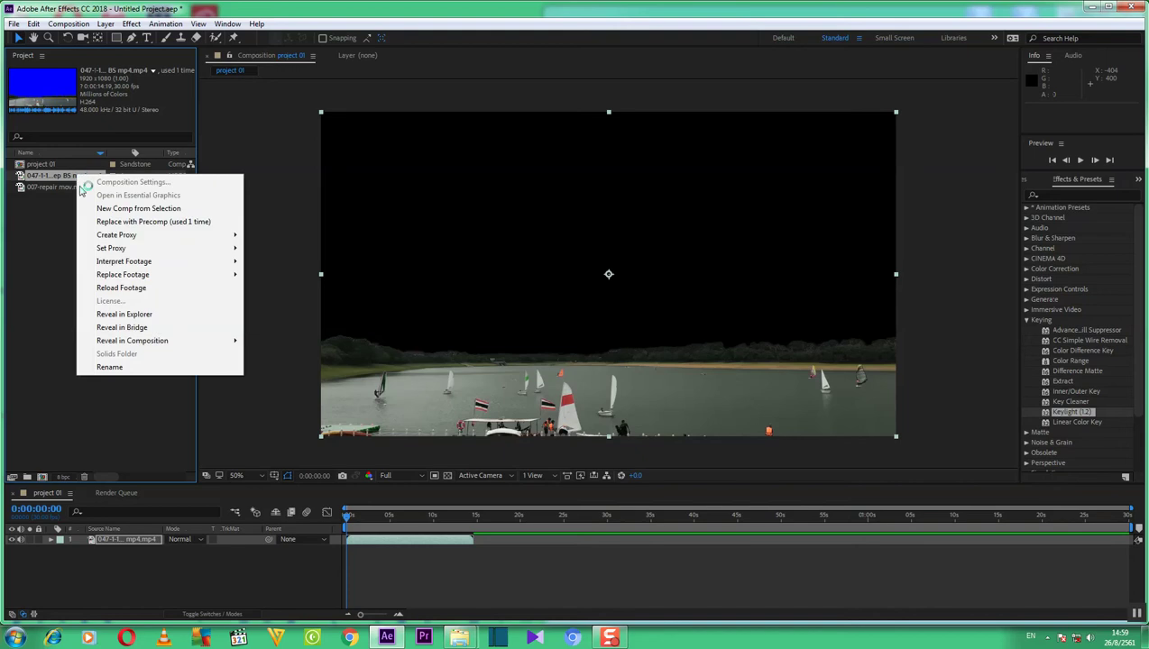
click(112, 367)
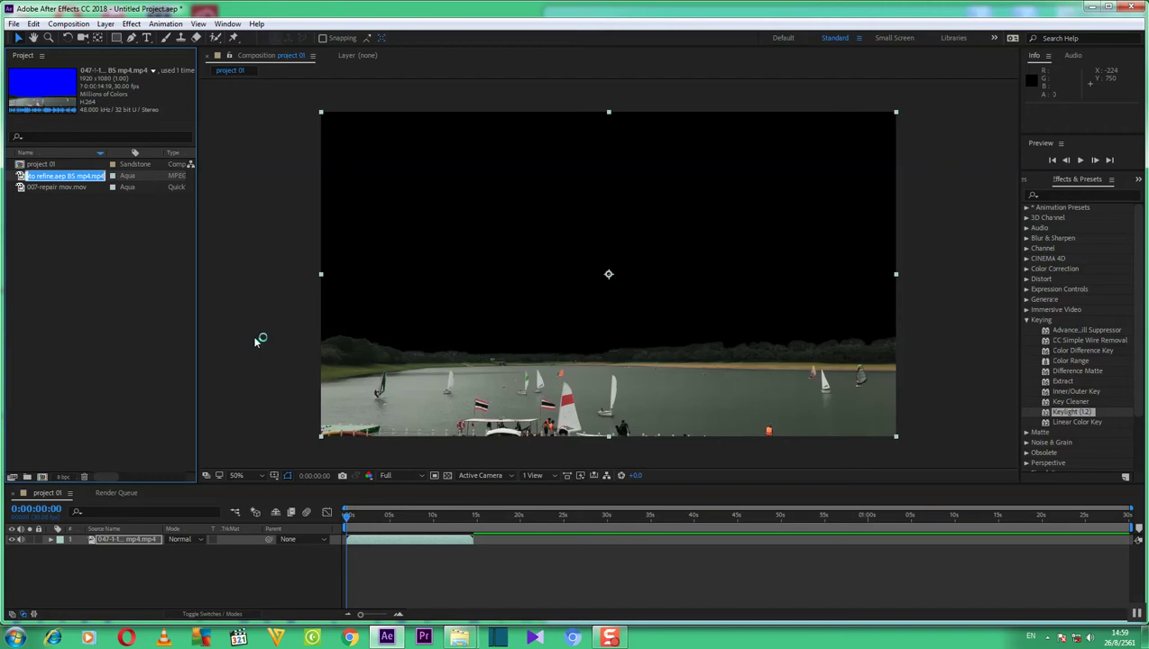
text(nongborn)
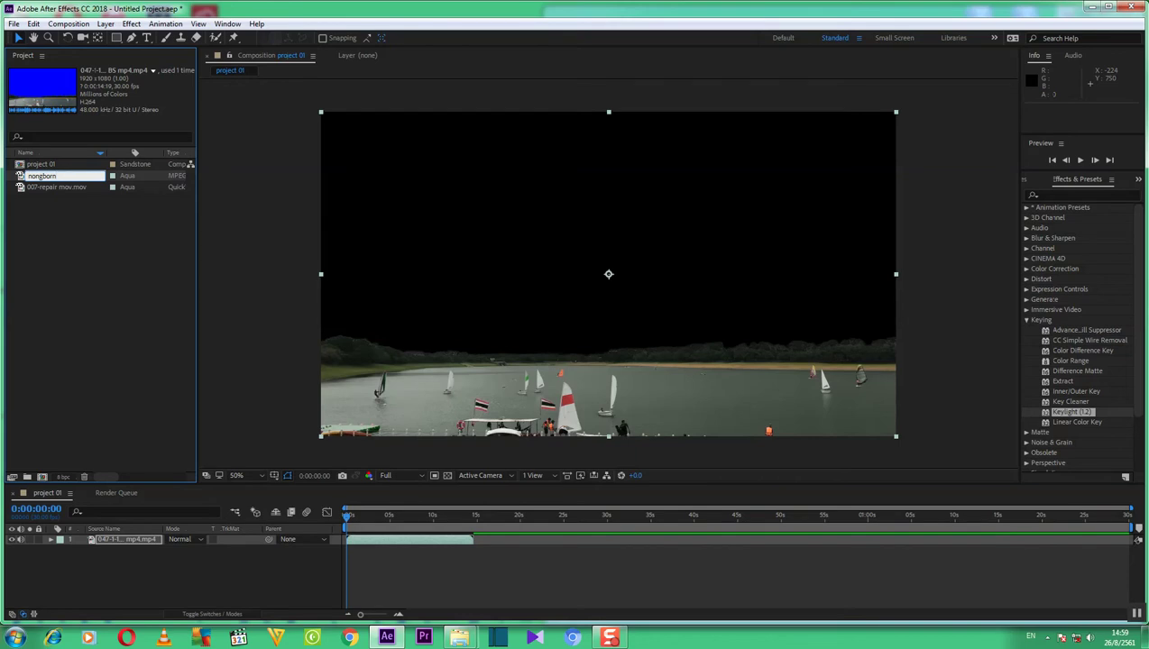
key(Return)
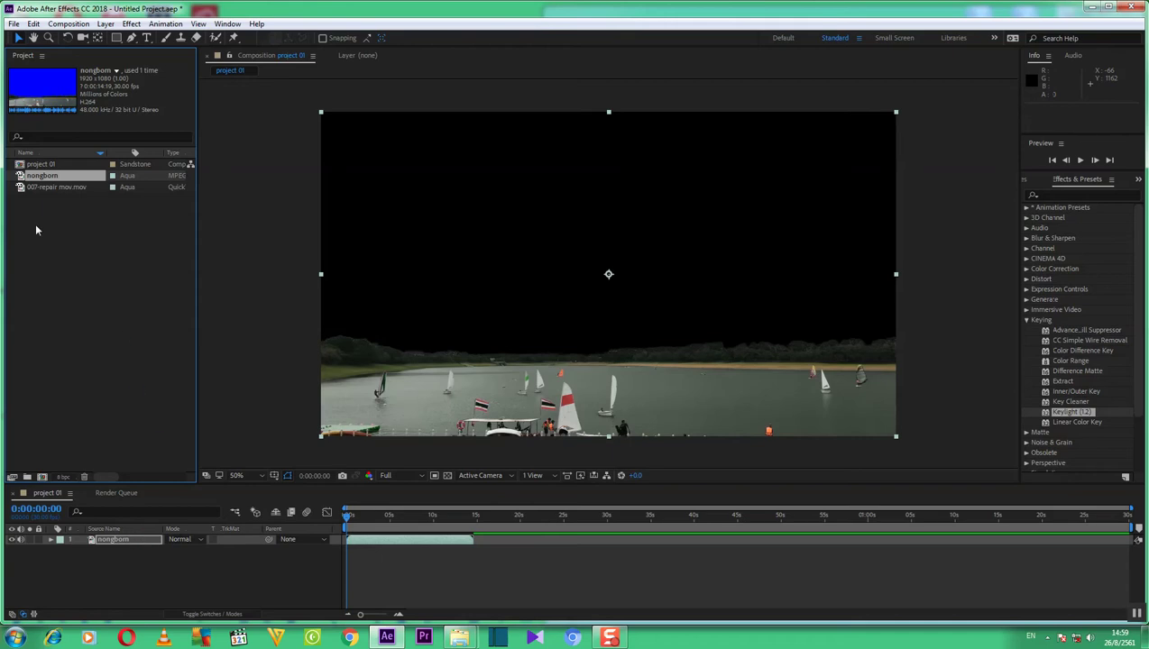
Rename the imported sky clip to 'sky 01'.
right_click(56, 185)
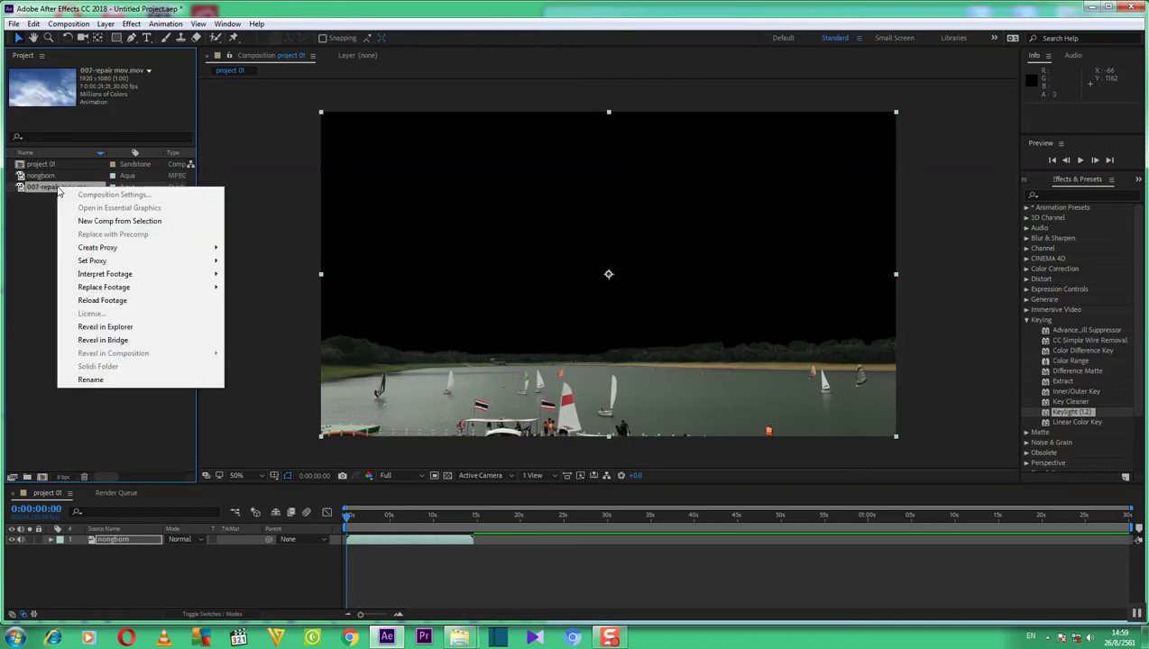
click(112, 383)
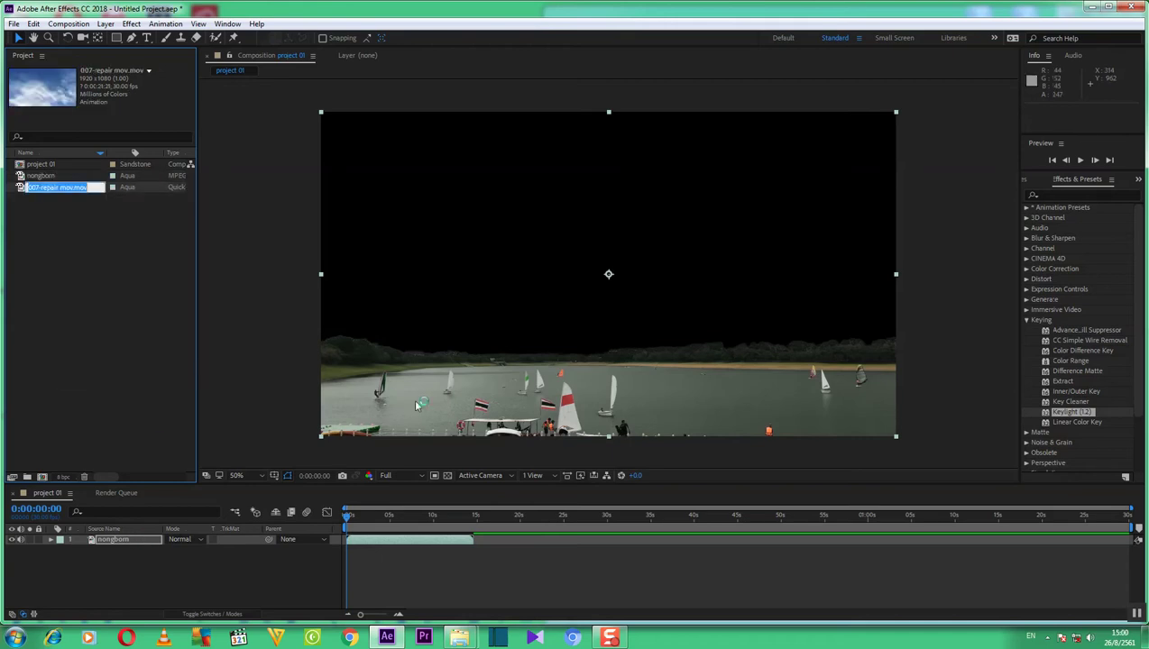
text(sk)
text(y 01)
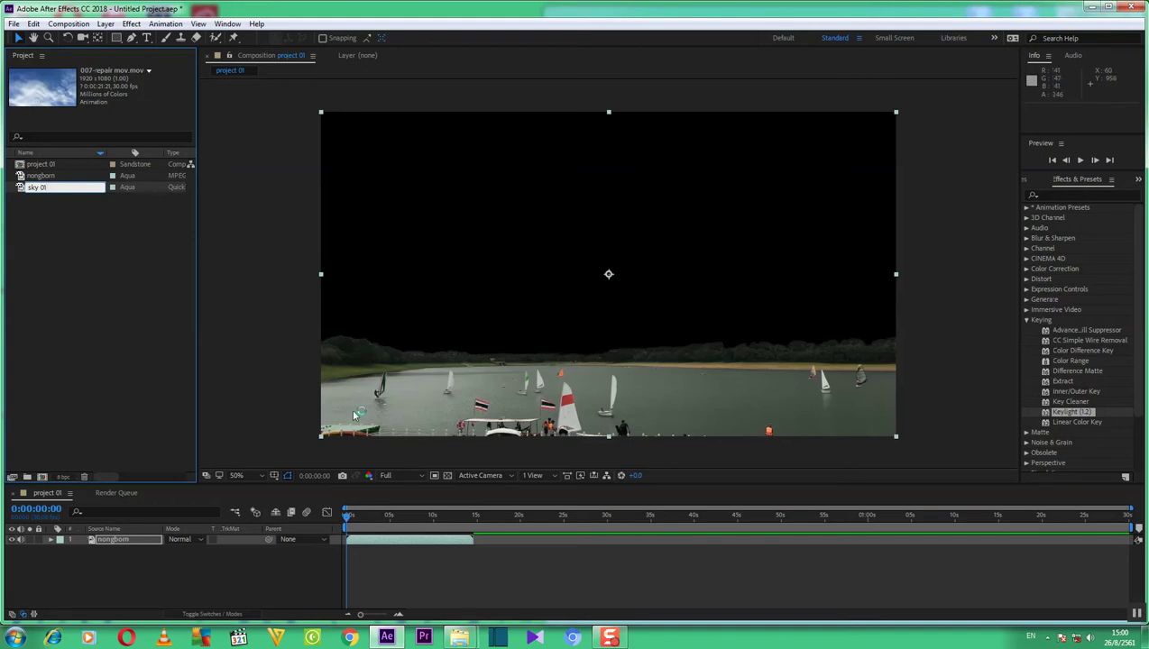
key(Return)
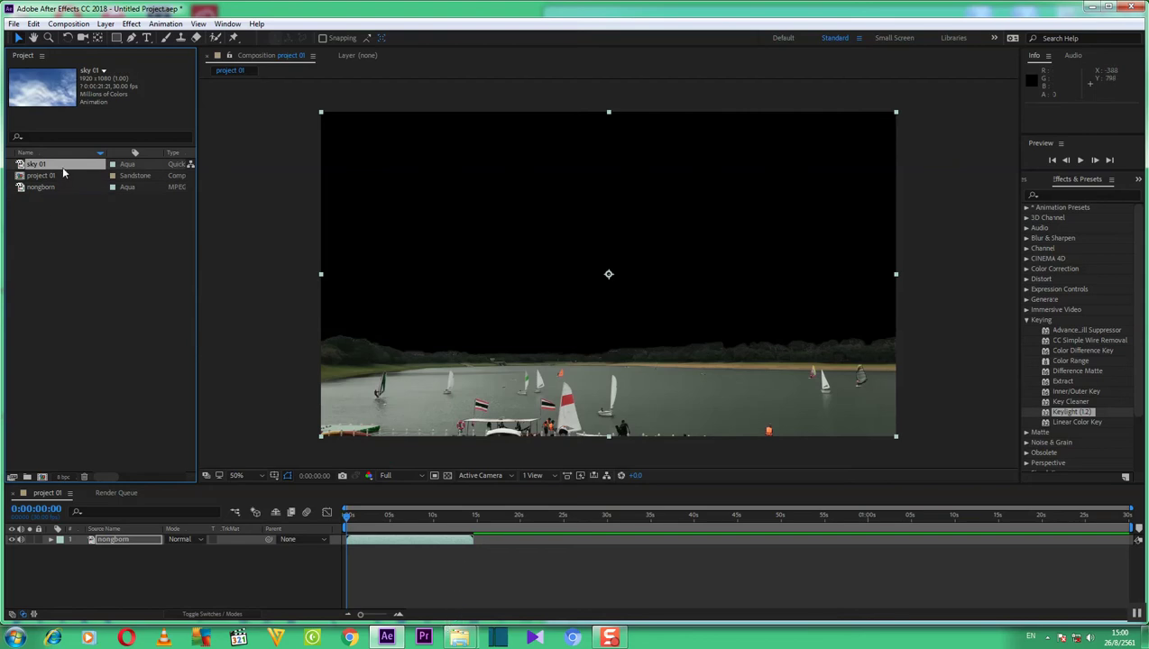
Put sky 01 beneath the nongborn layer and toggle nongborn's visibility to check the composite.
mouse_move(63, 169)
mouse_down()
mouse_move(208, 578)
mouse_move(192, 571)
mouse_up()
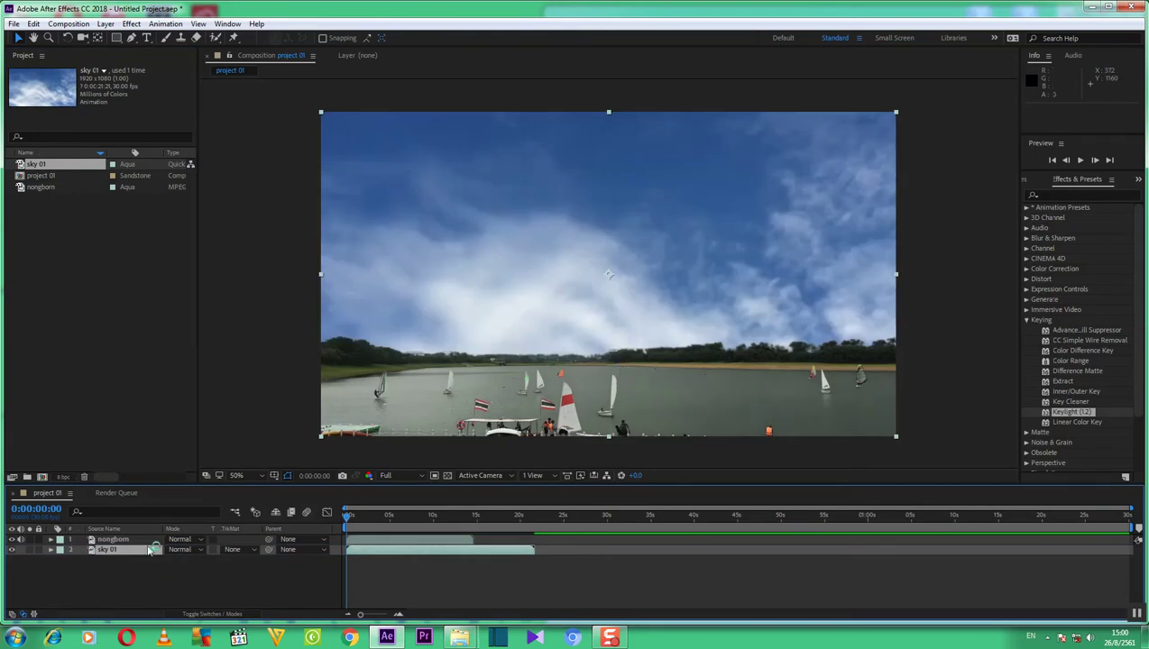
click(12, 540)
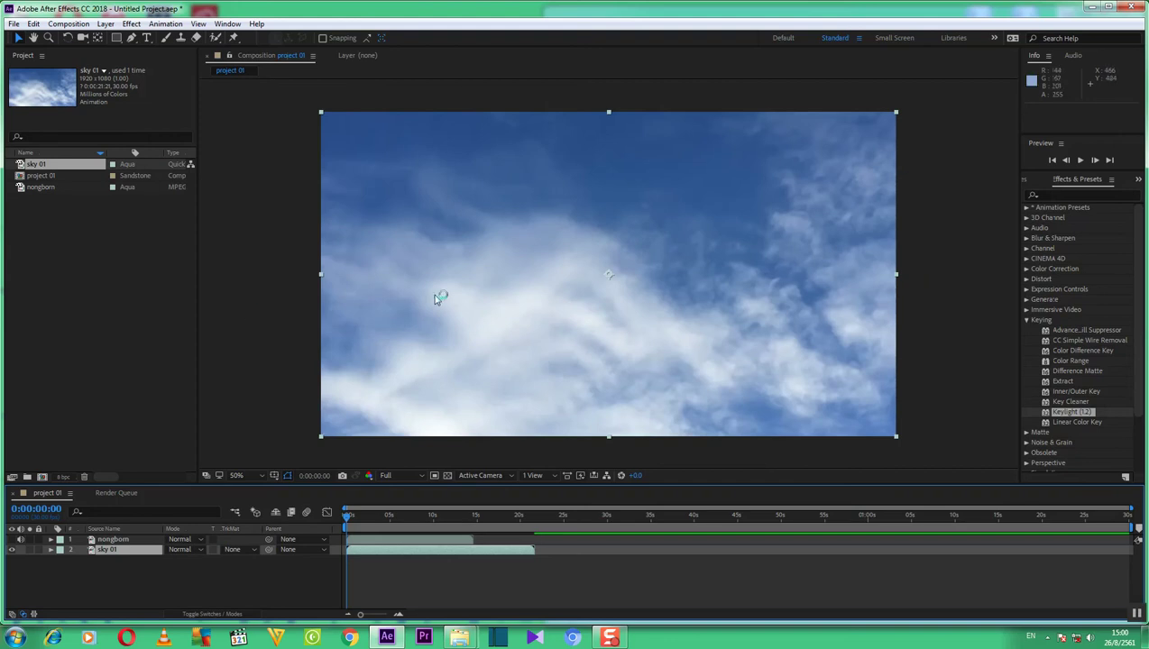
click(13, 539)
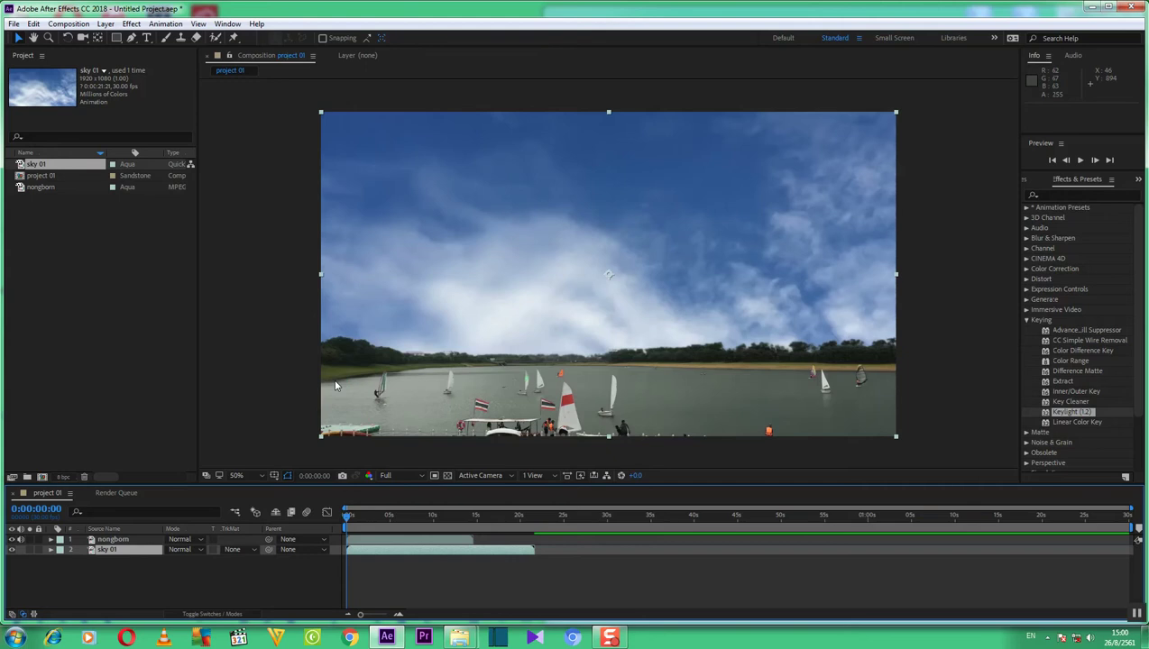
click(110, 551)
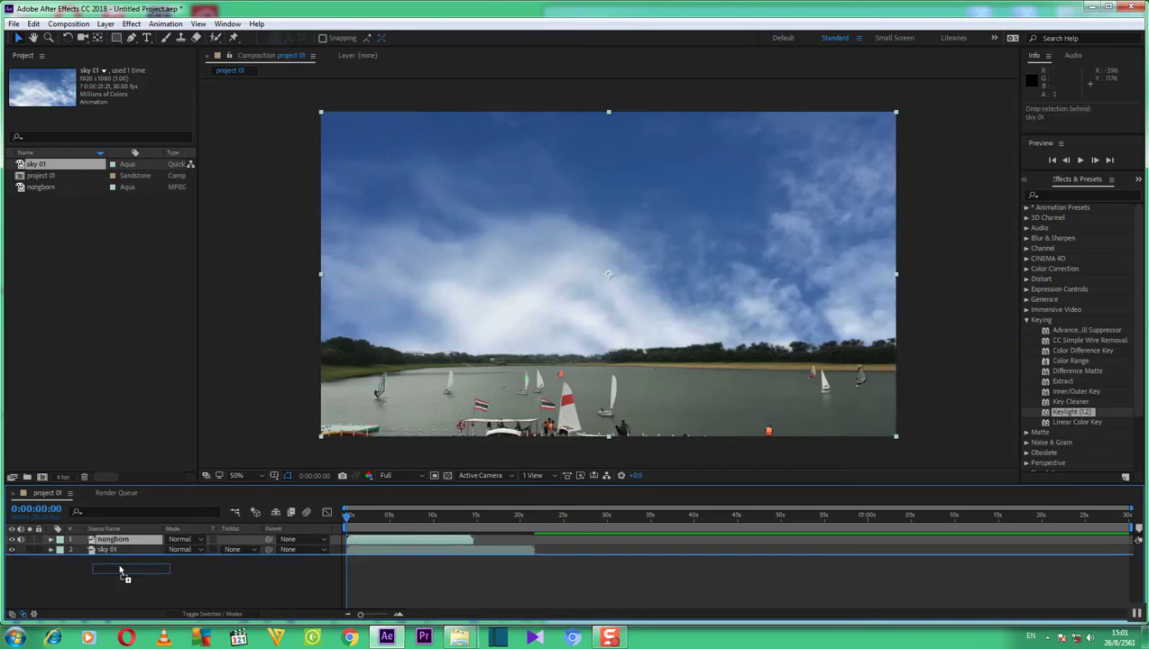
drag(113, 540, 118, 562)
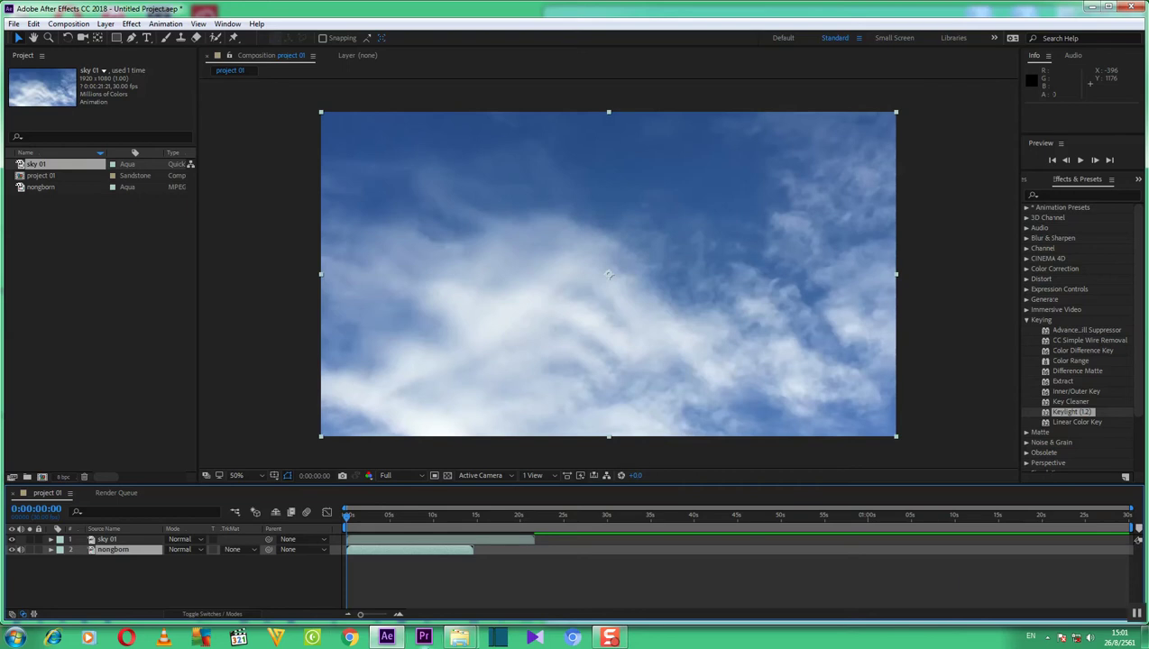
drag(115, 540, 122, 570)
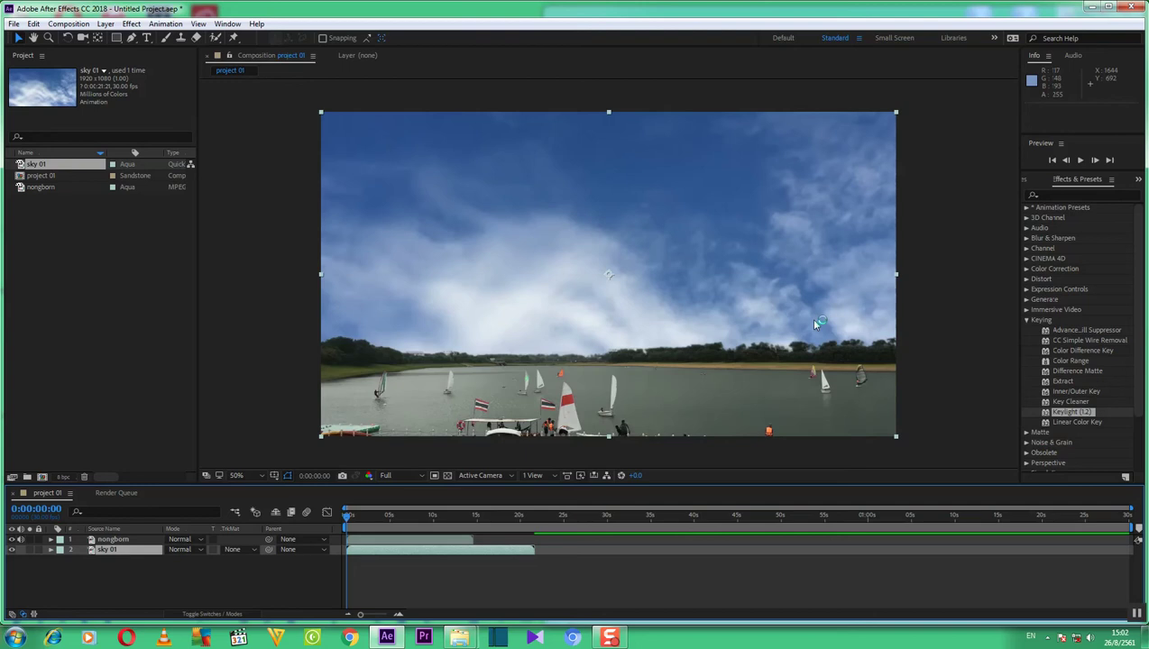
click(1082, 161)
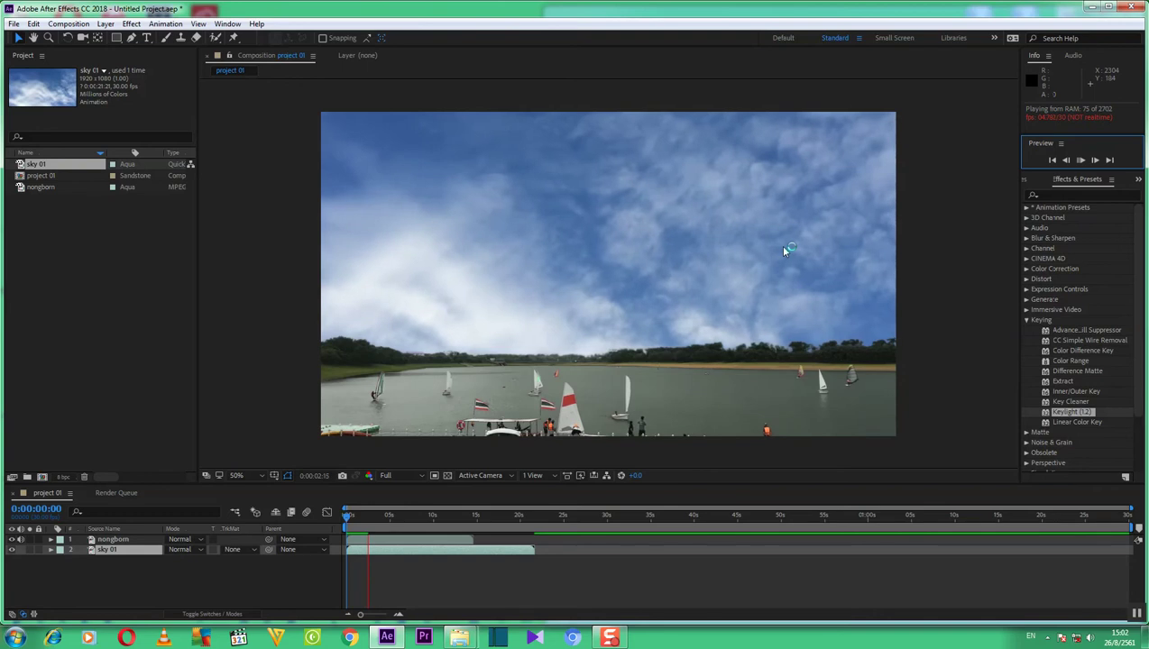
click(1080, 160)
click(1052, 160)
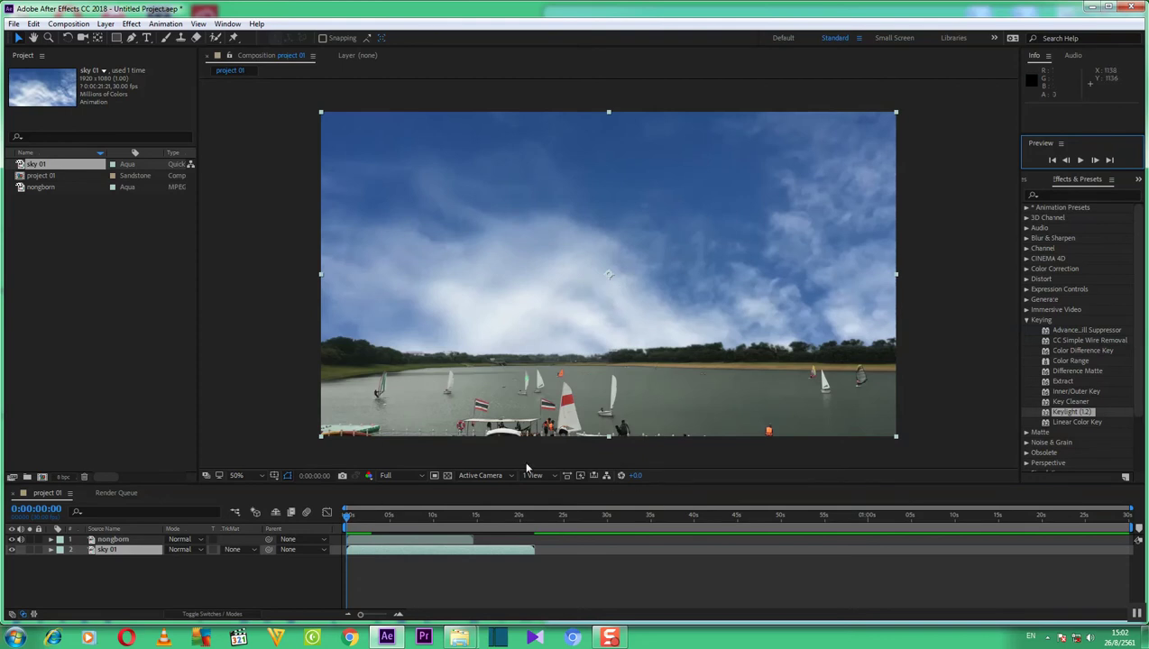
Scale sky 01 to 100% by 70% and raise it so clouds sit above the treeline.
click(113, 548)
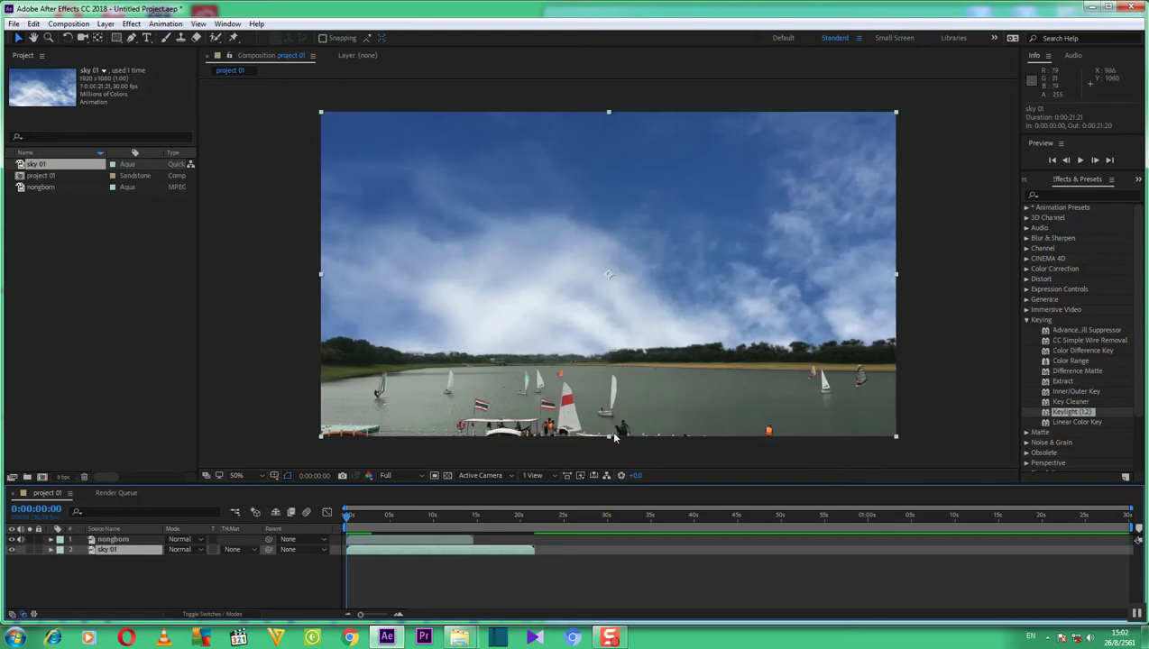
drag(612, 439, 610, 318)
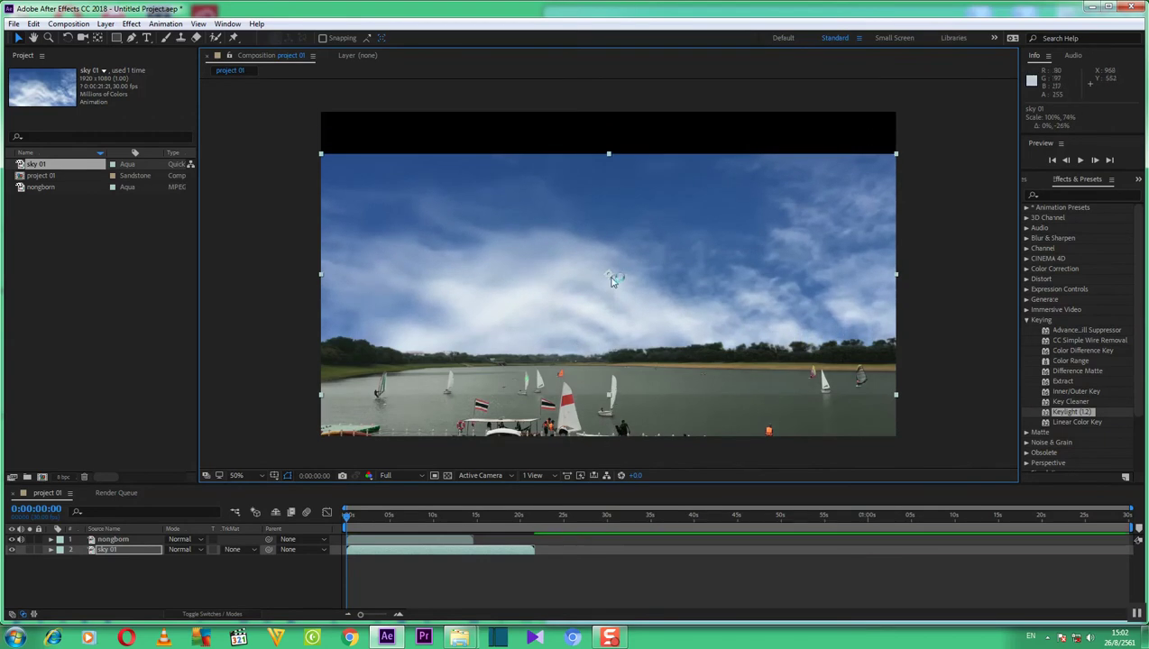
drag(610, 275, 608, 234)
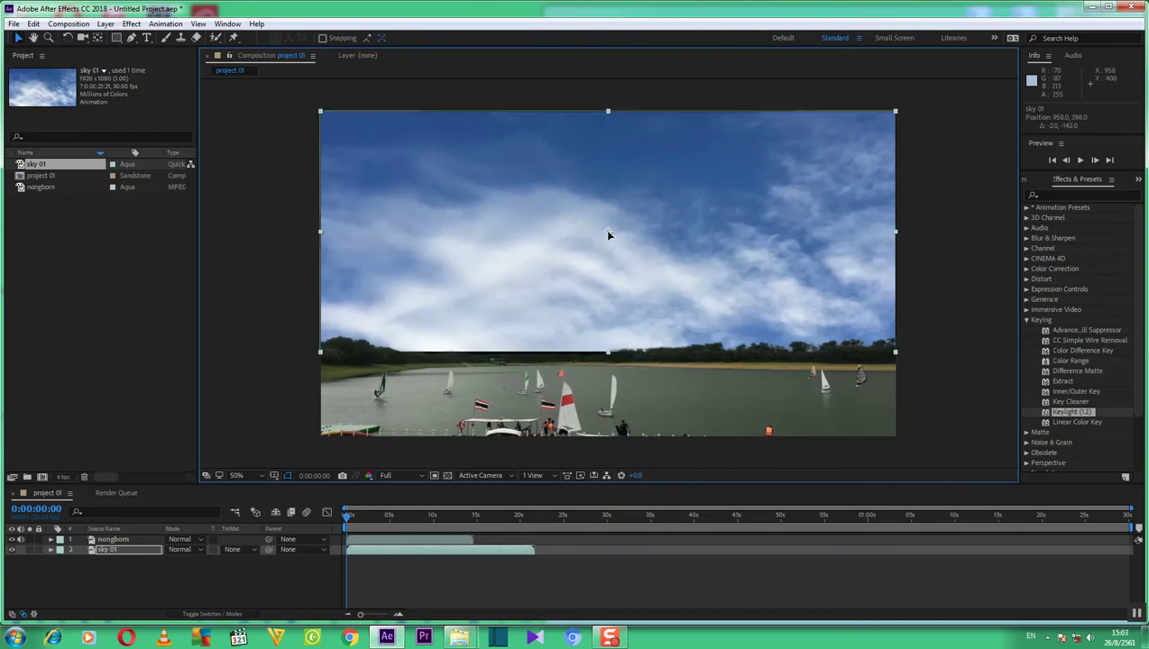
drag(608, 234, 609, 235)
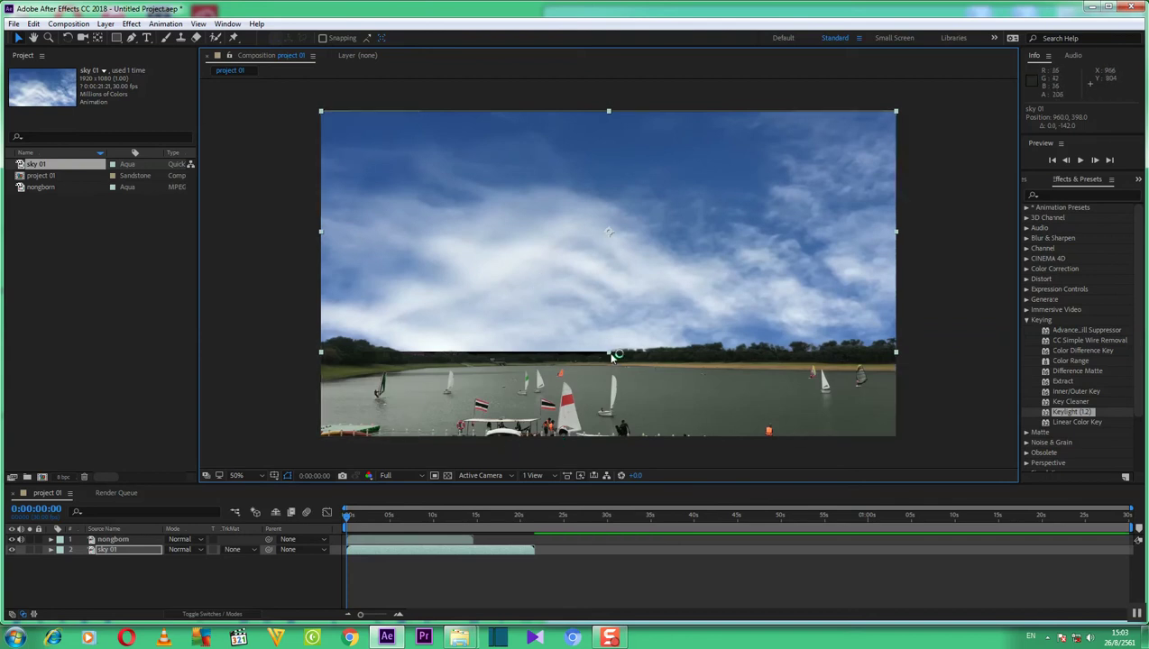
mouse_move(609, 353)
mouse_down()
mouse_move(610, 364)
mouse_move(614, 334)
mouse_move(615, 349)
mouse_up()
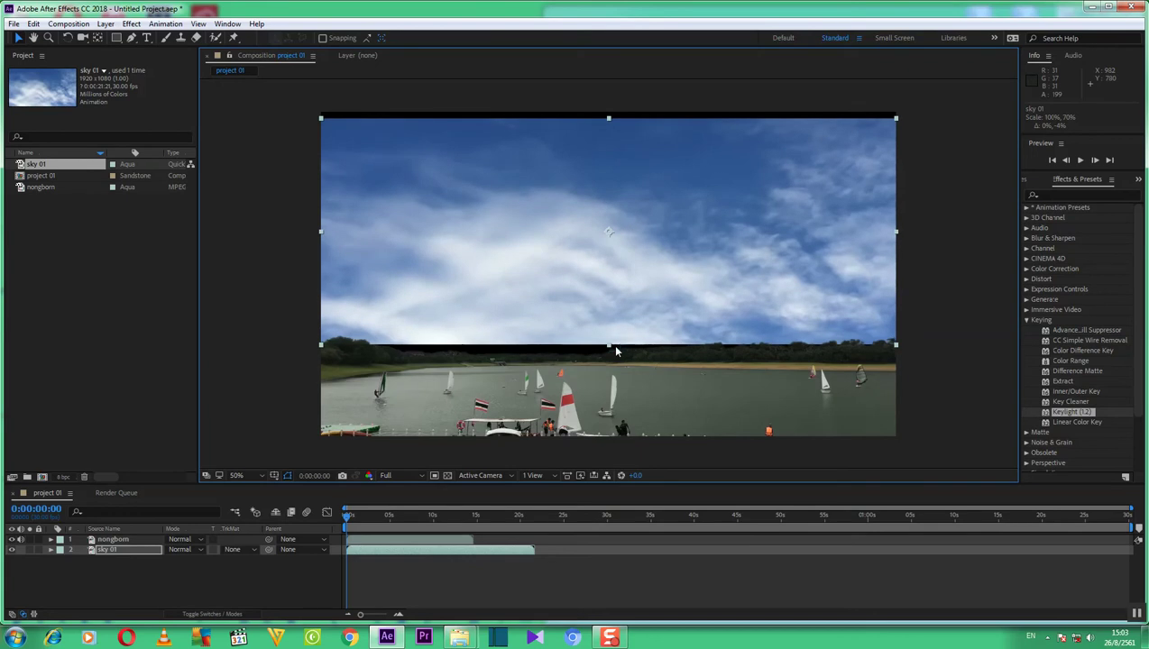
Adjust the sky layer's vertical scale until its lower edge meets the shoreline treeline.
drag(616, 349, 617, 371)
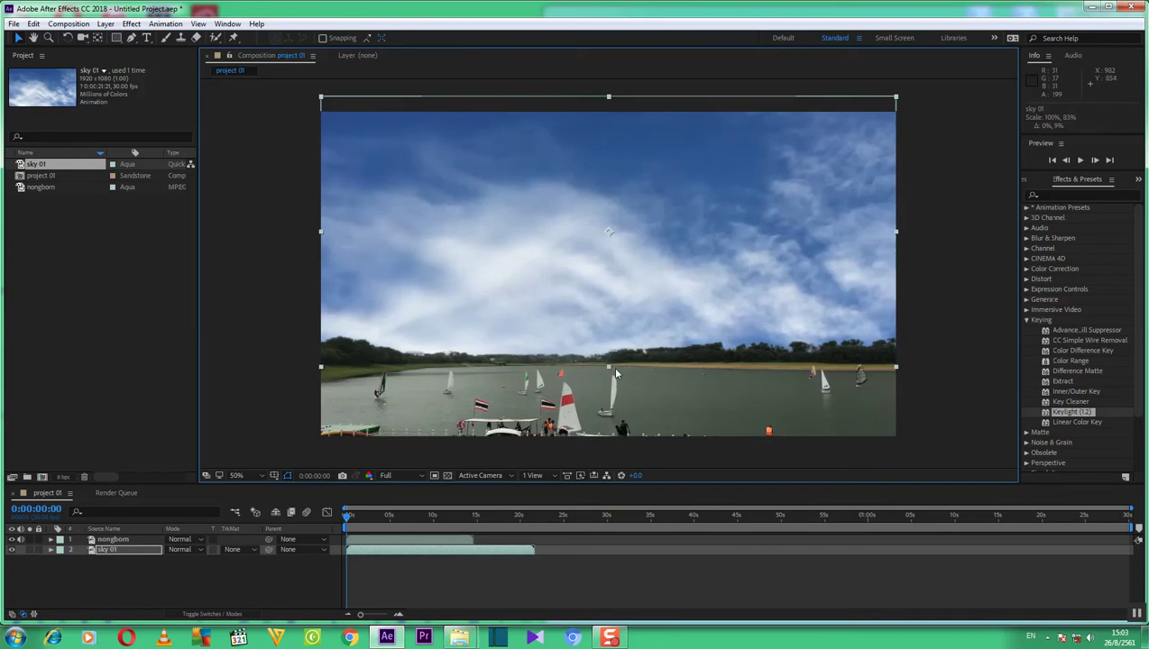
mouse_move(618, 370)
mouse_down()
mouse_move(616, 380)
mouse_move(618, 369)
mouse_up()
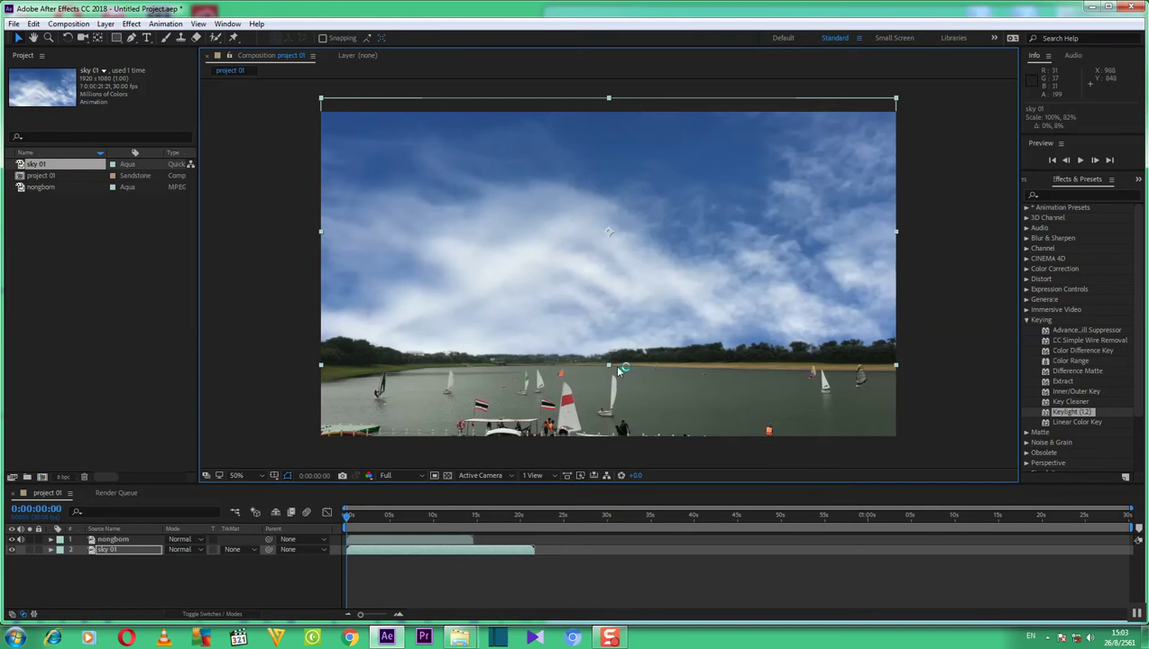
drag(618, 370, 619, 388)
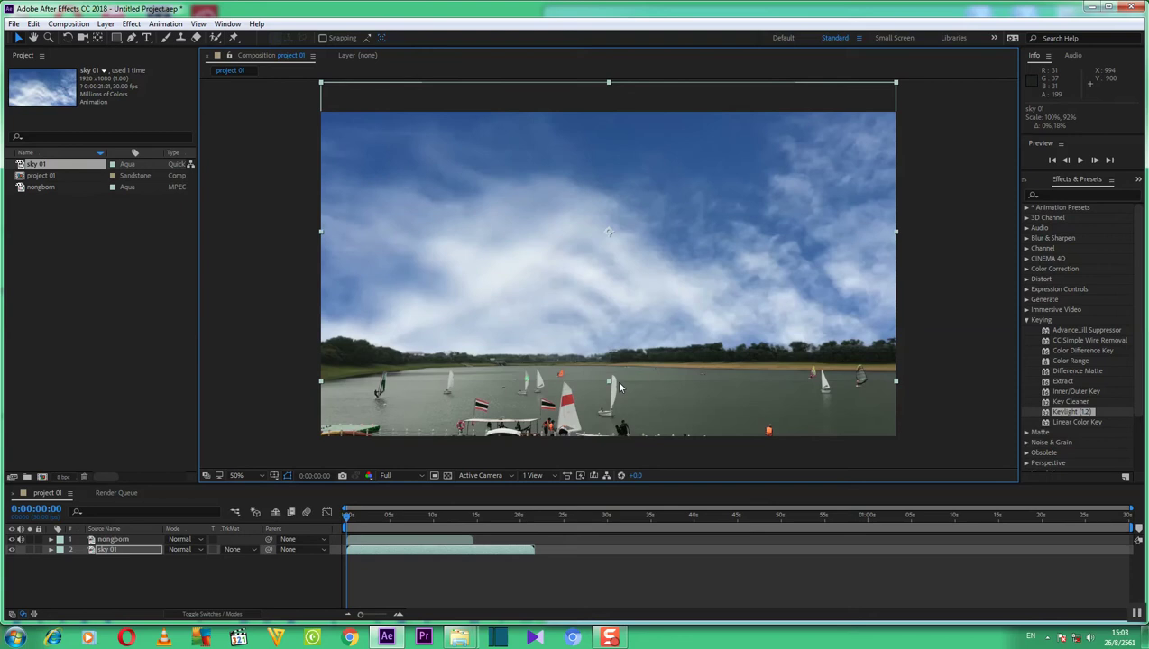
drag(619, 386, 621, 382)
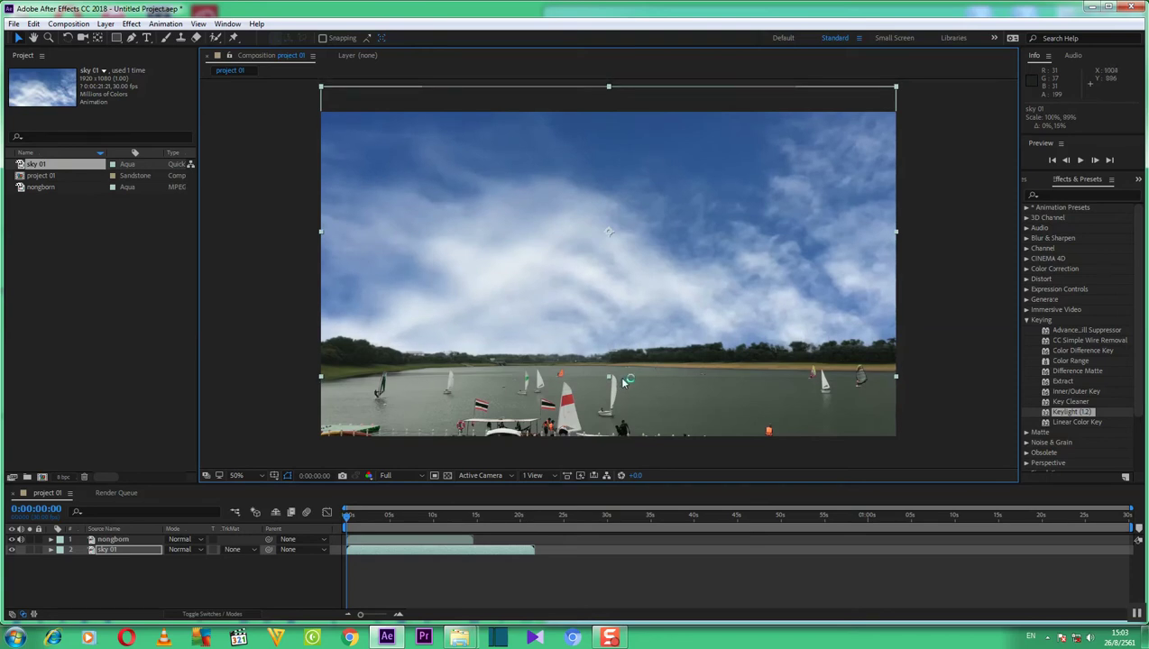
drag(622, 383, 629, 418)
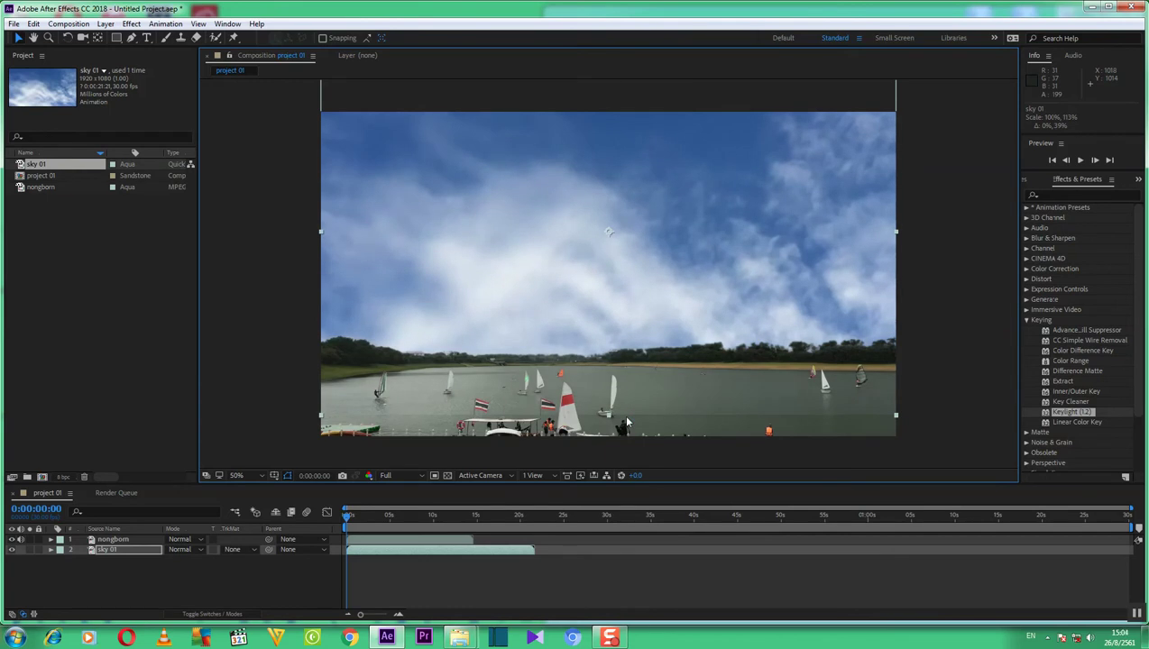
drag(627, 415, 633, 368)
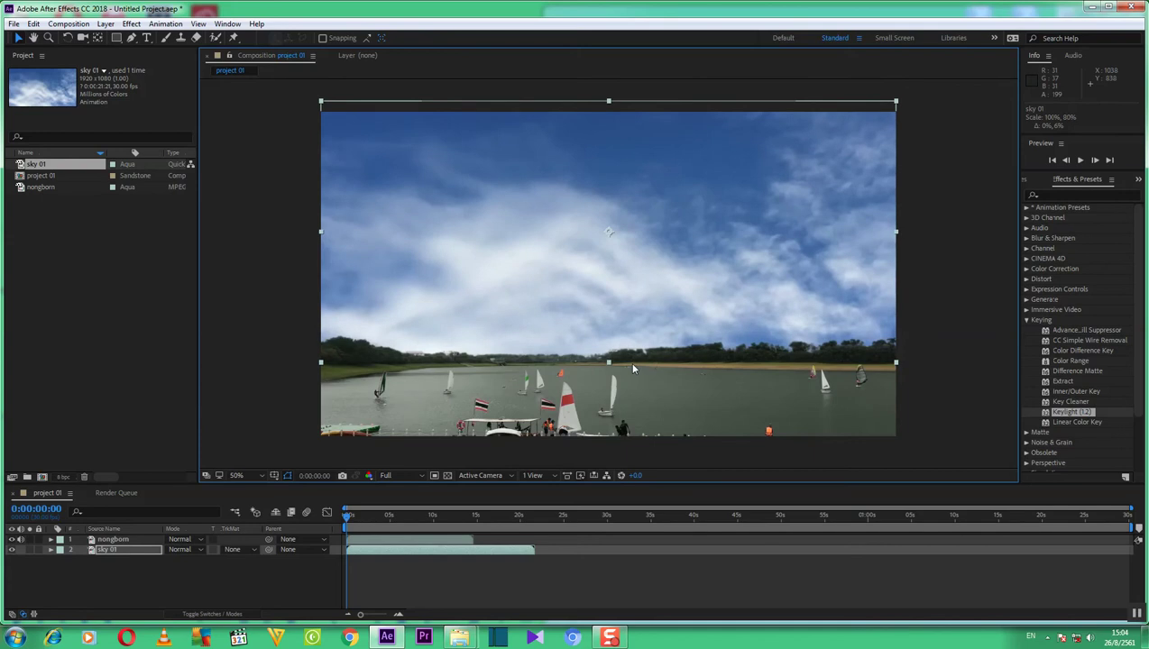
drag(633, 369, 635, 369)
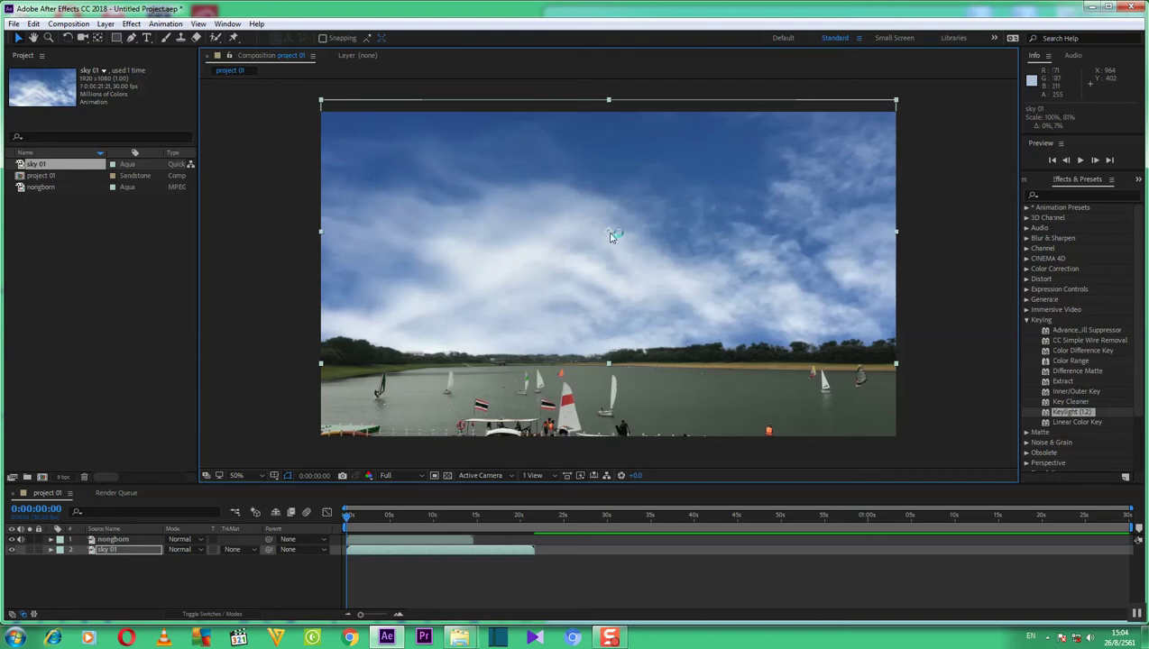
Fine-tune the sky layer's position and preview the project 01 composite.
drag(612, 236, 606, 233)
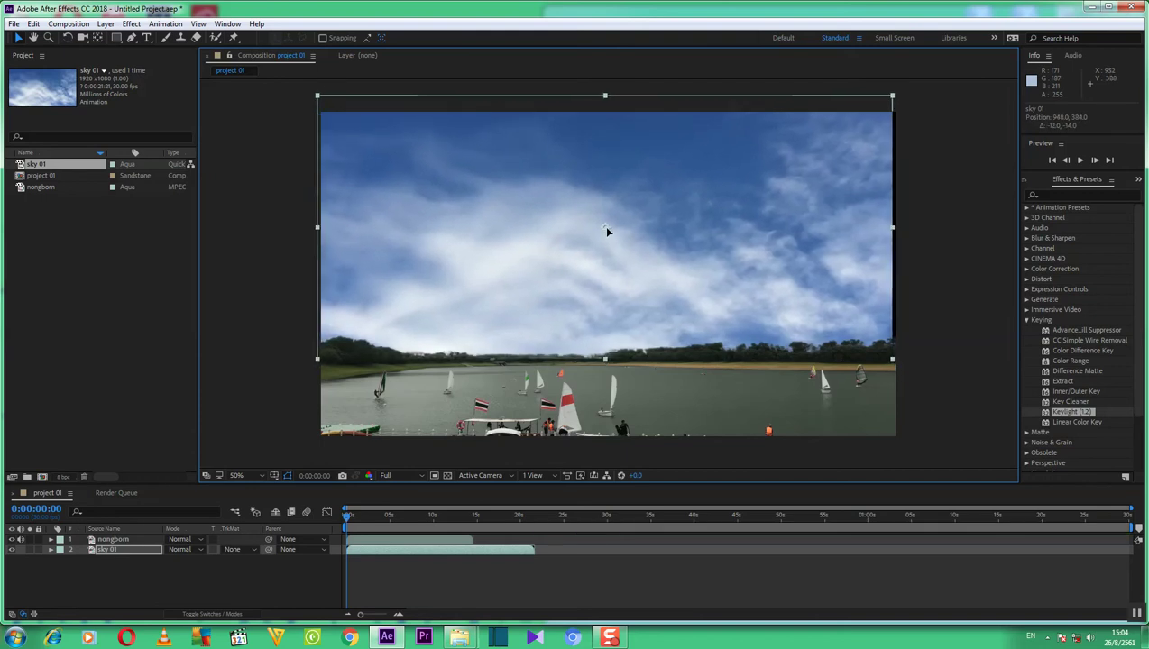
drag(606, 232, 610, 236)
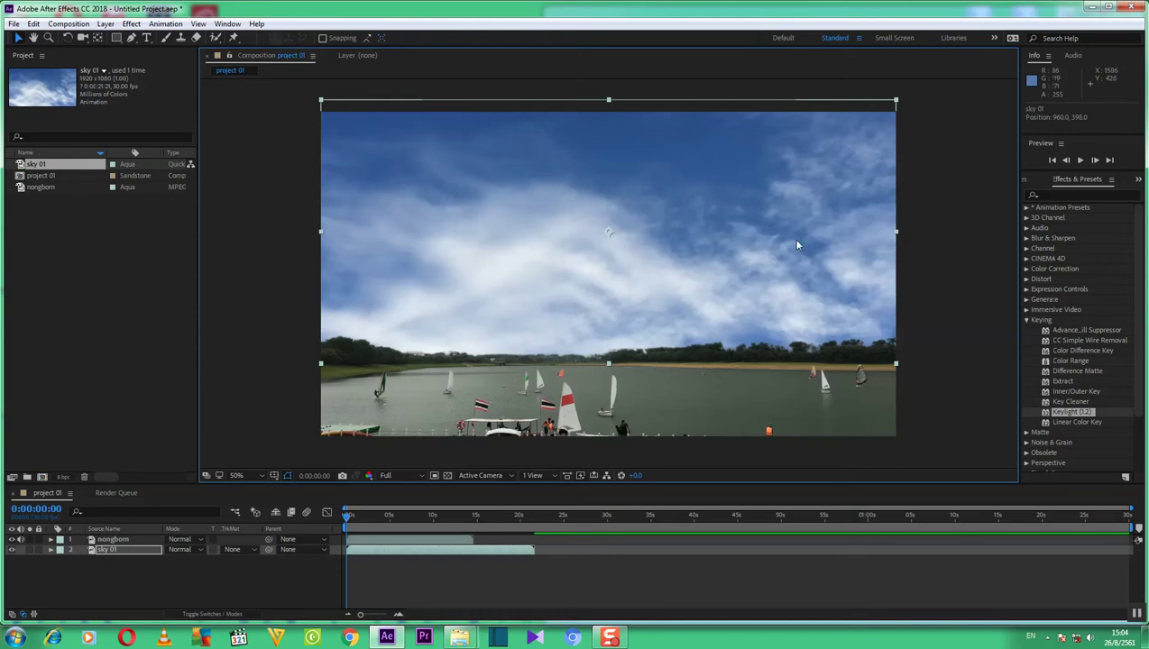
click(1080, 161)
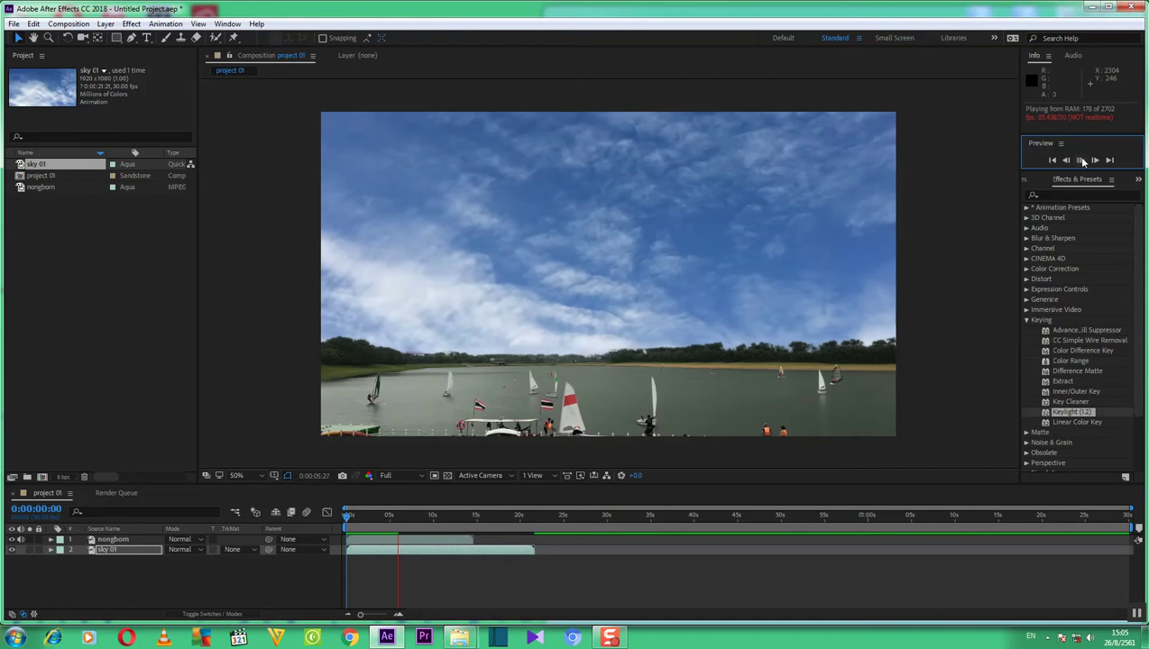
click(1079, 159)
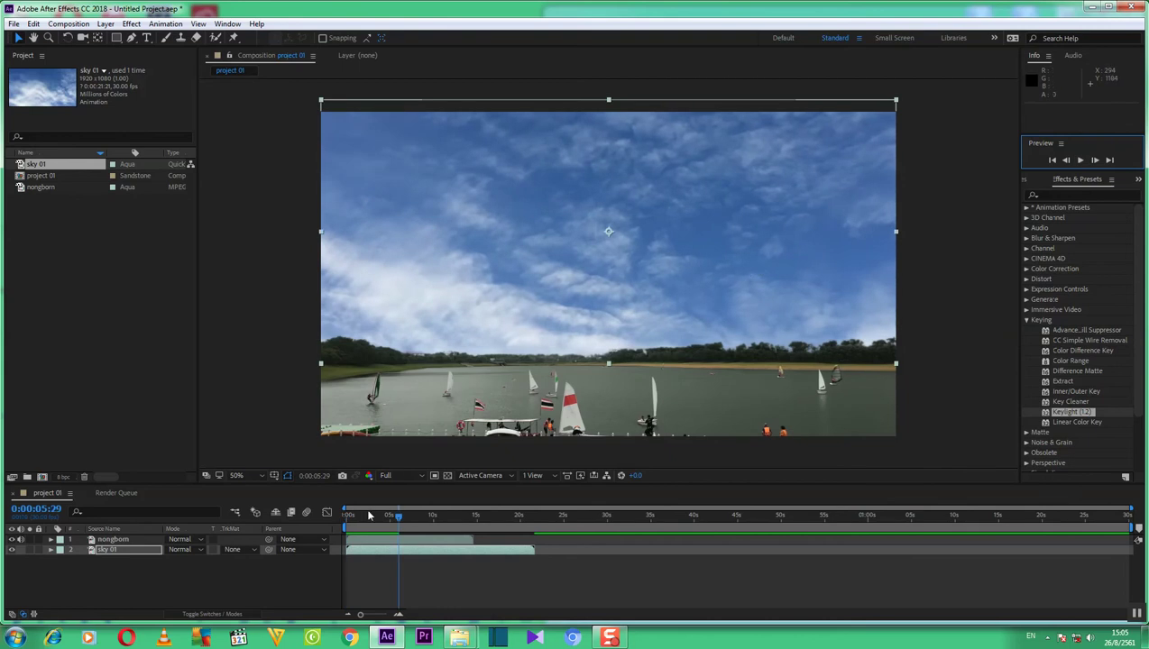
drag(399, 516, 343, 520)
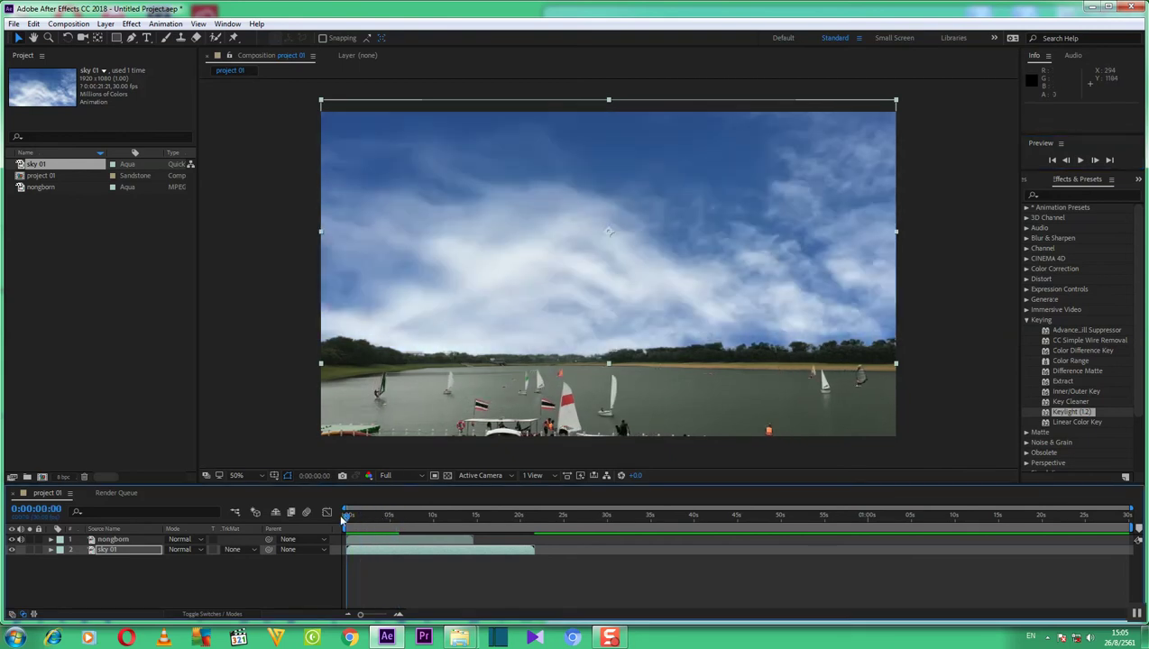
Import the 055.MOV clip into the project.
right_click(80, 221)
mouse_move(216, 281)
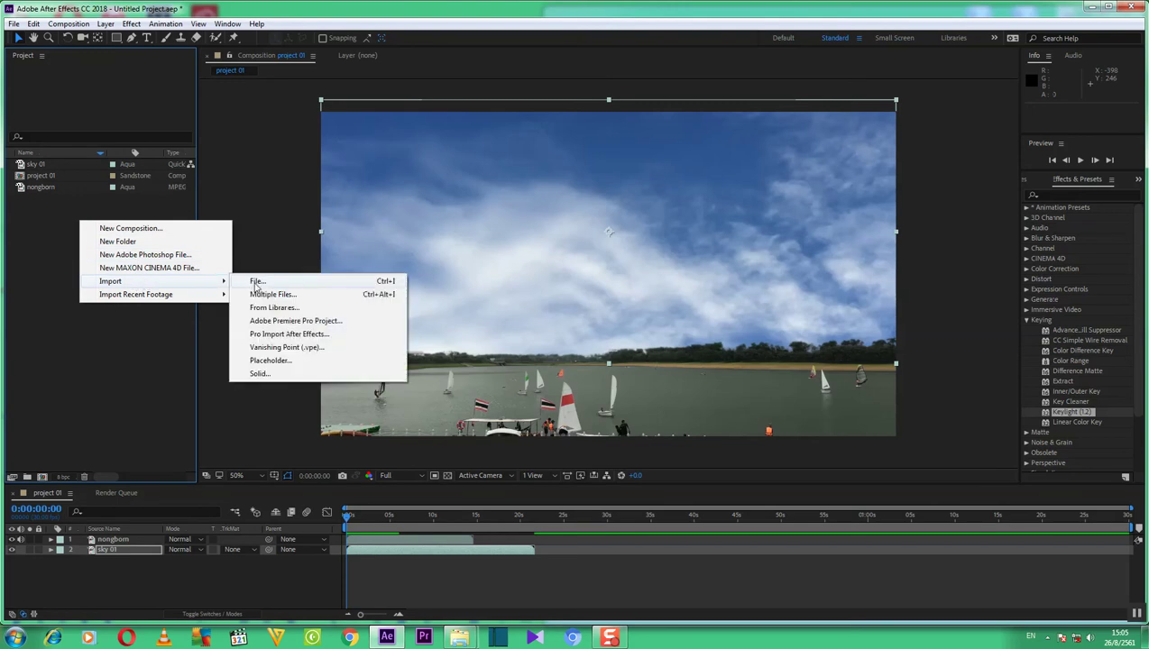
click(253, 281)
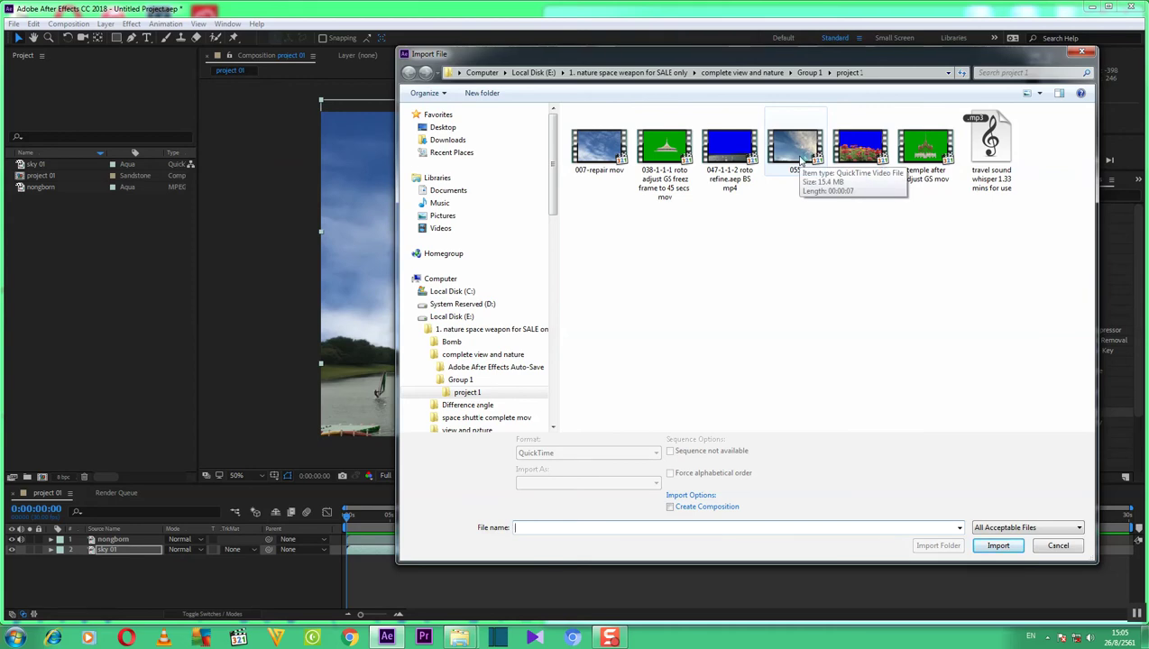
click(800, 161)
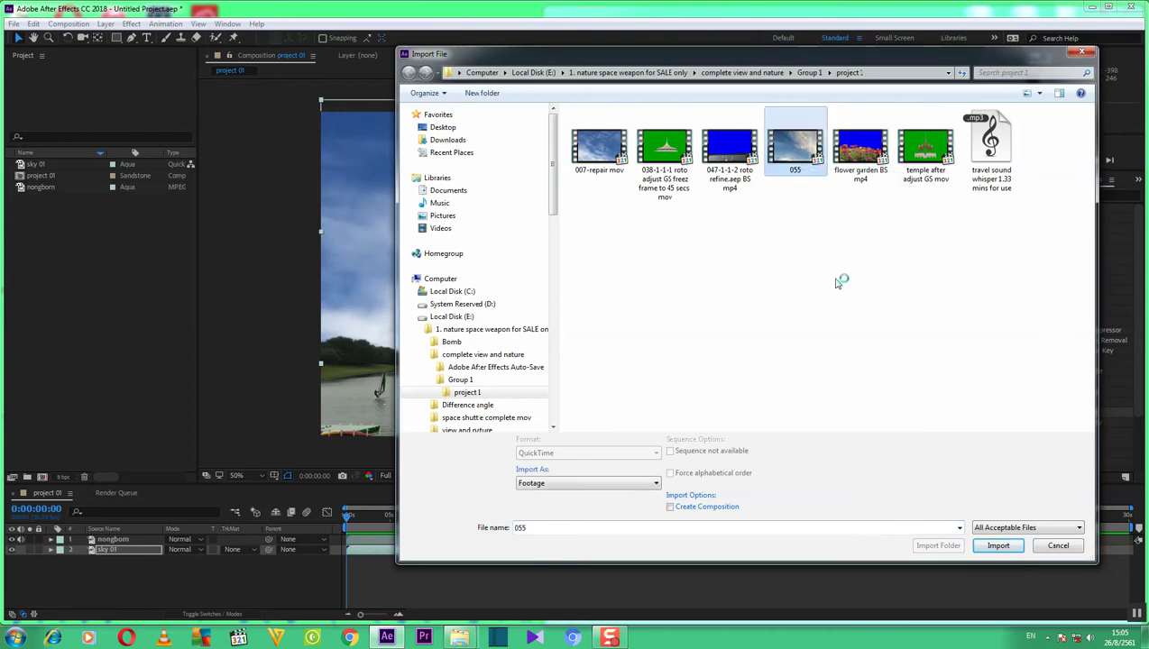
click(997, 545)
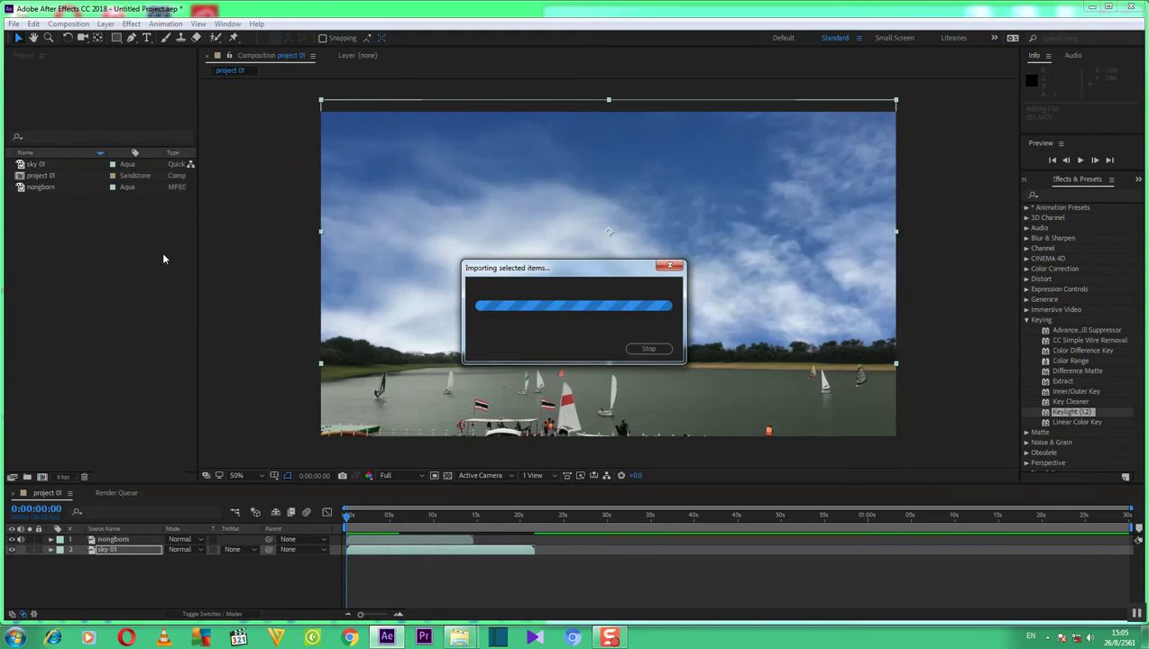
Rename 055.MOV to 'sky 02'.
right_click(50, 197)
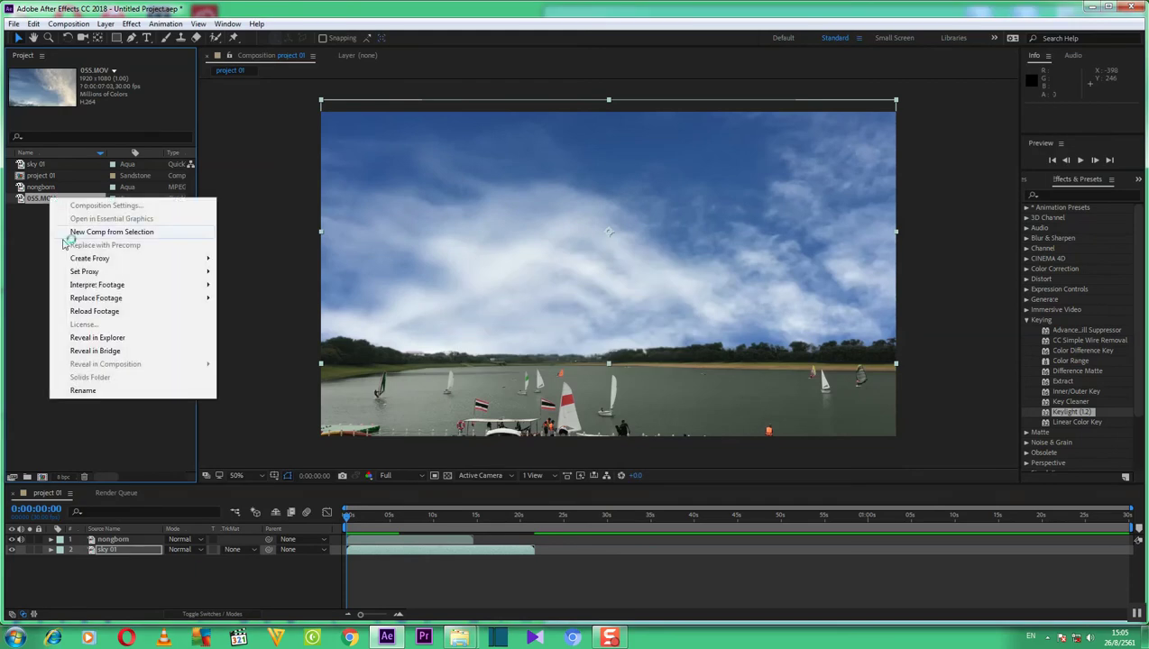
click(83, 390)
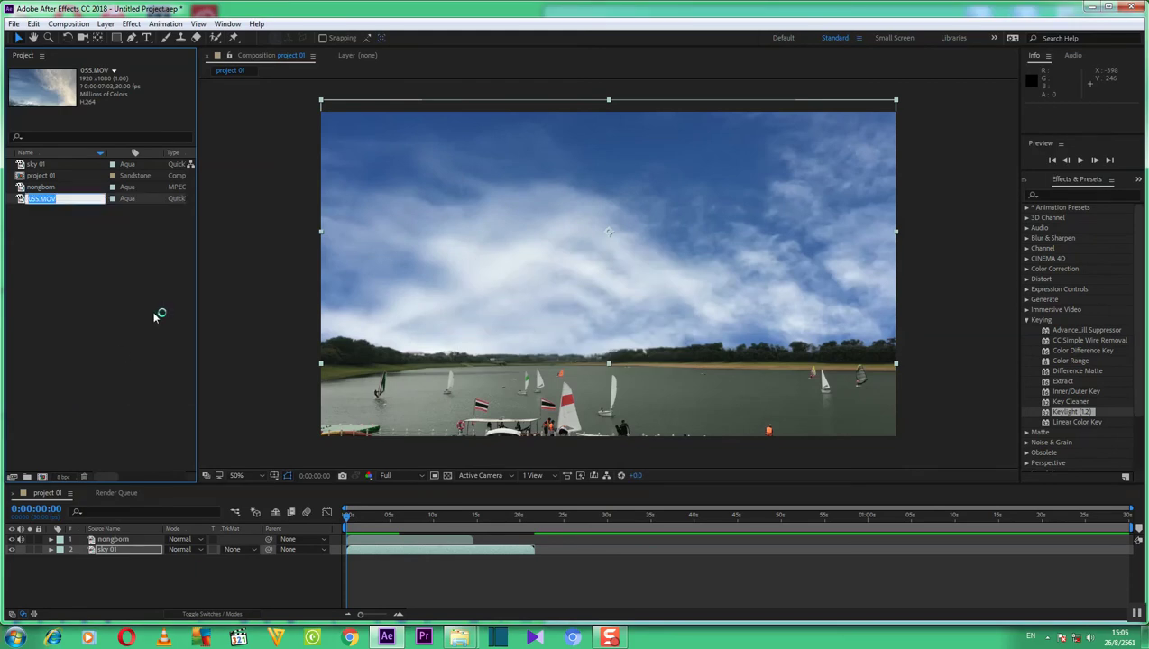
text(sky 02)
key(Return)
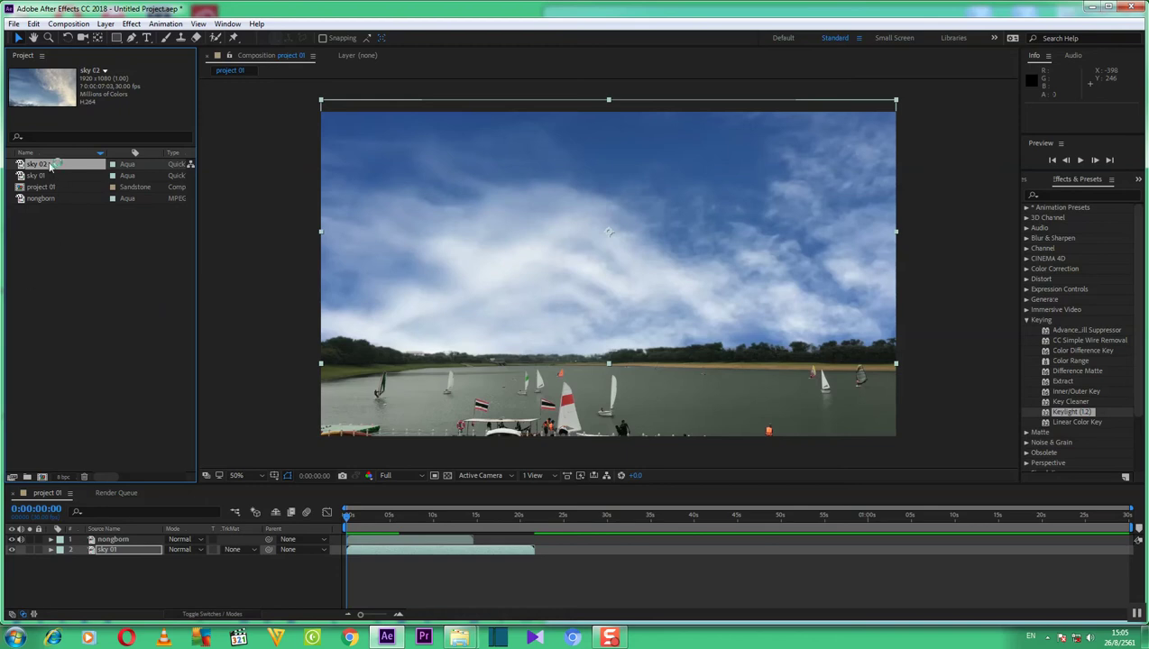
Add sky 02 to project 01 and restack it between nongborn and sky 01.
drag(52, 165, 108, 575)
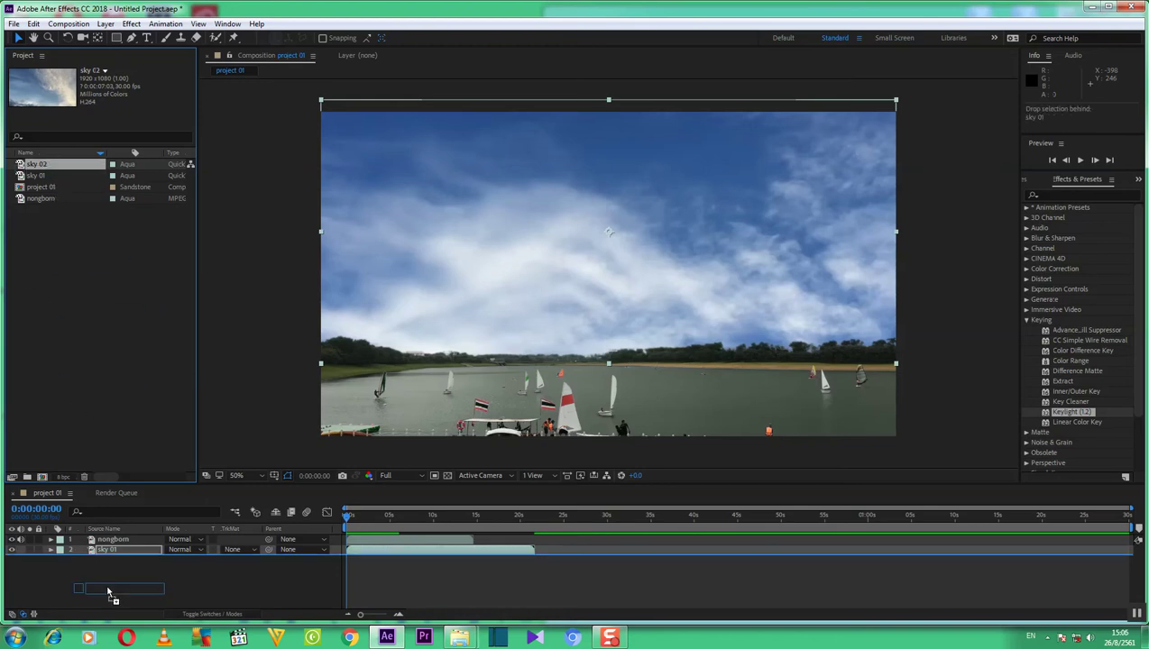
drag(108, 574, 106, 564)
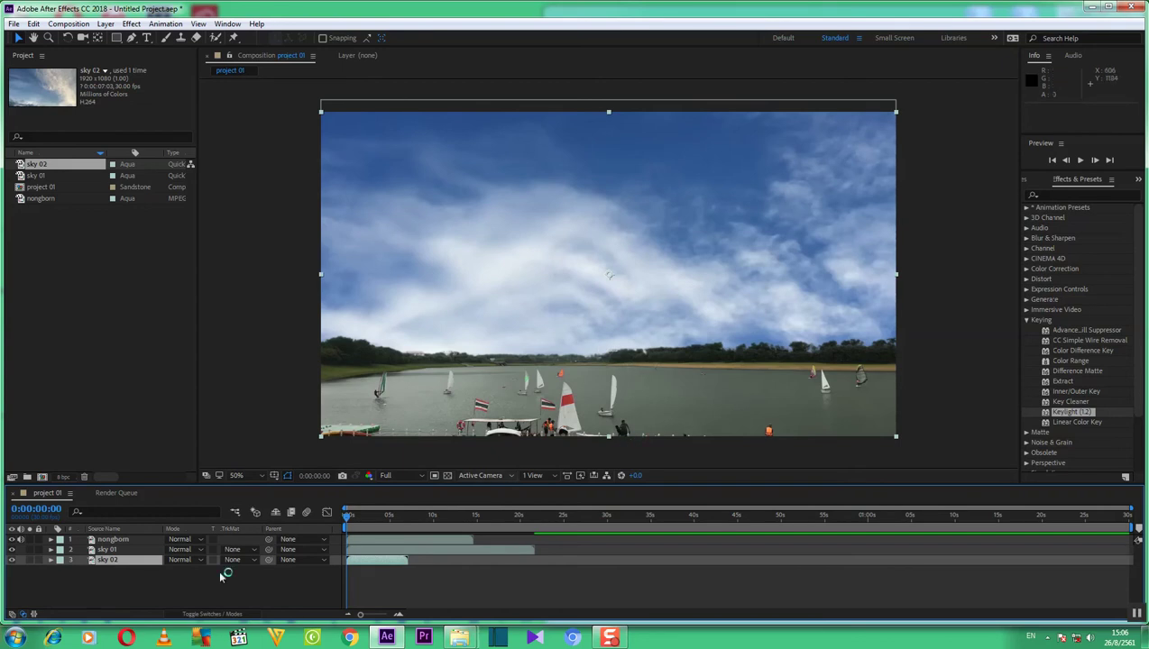
click(111, 561)
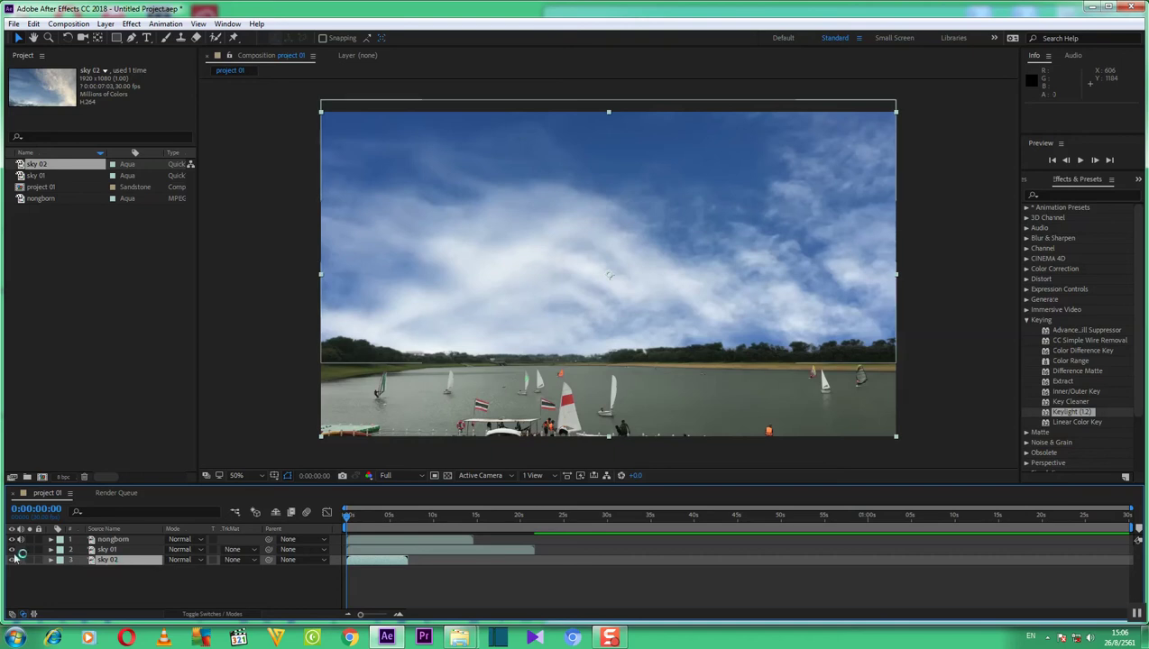
click(106, 562)
drag(106, 563, 108, 548)
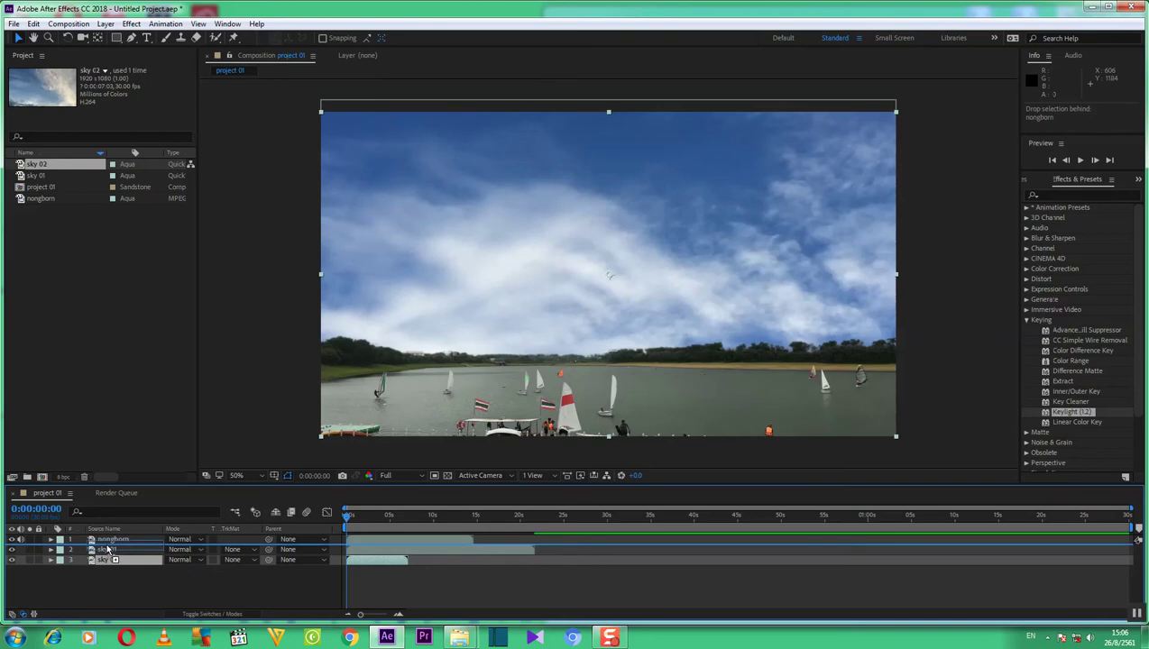
drag(108, 548, 108, 547)
drag(106, 546, 107, 548)
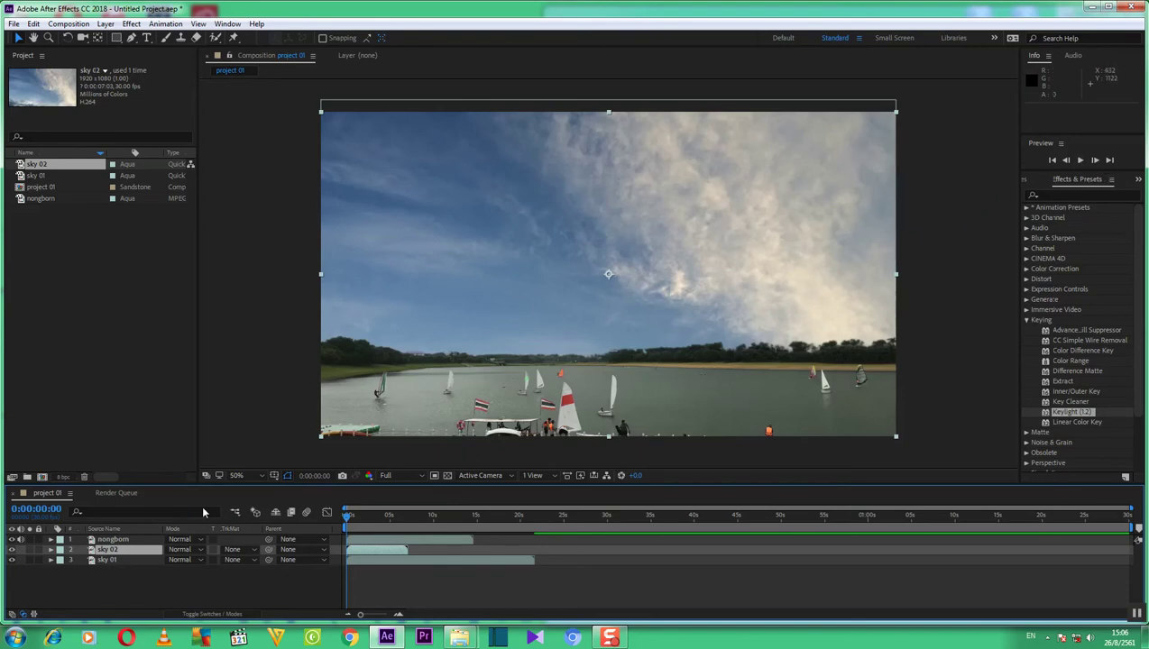
click(12, 539)
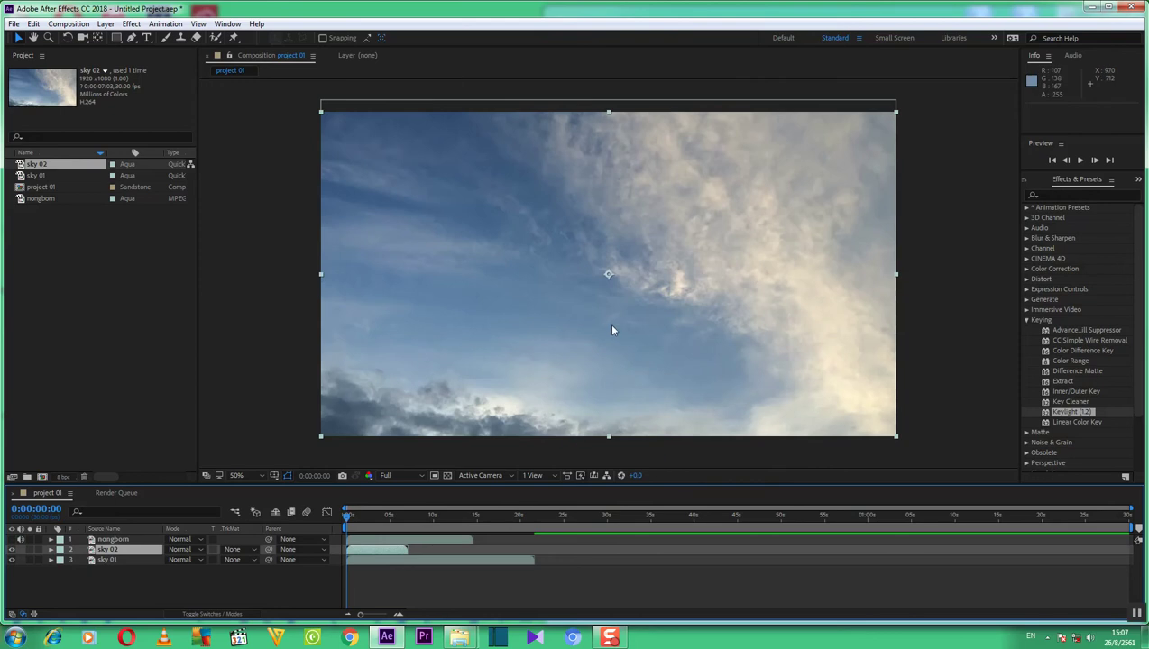
click(11, 539)
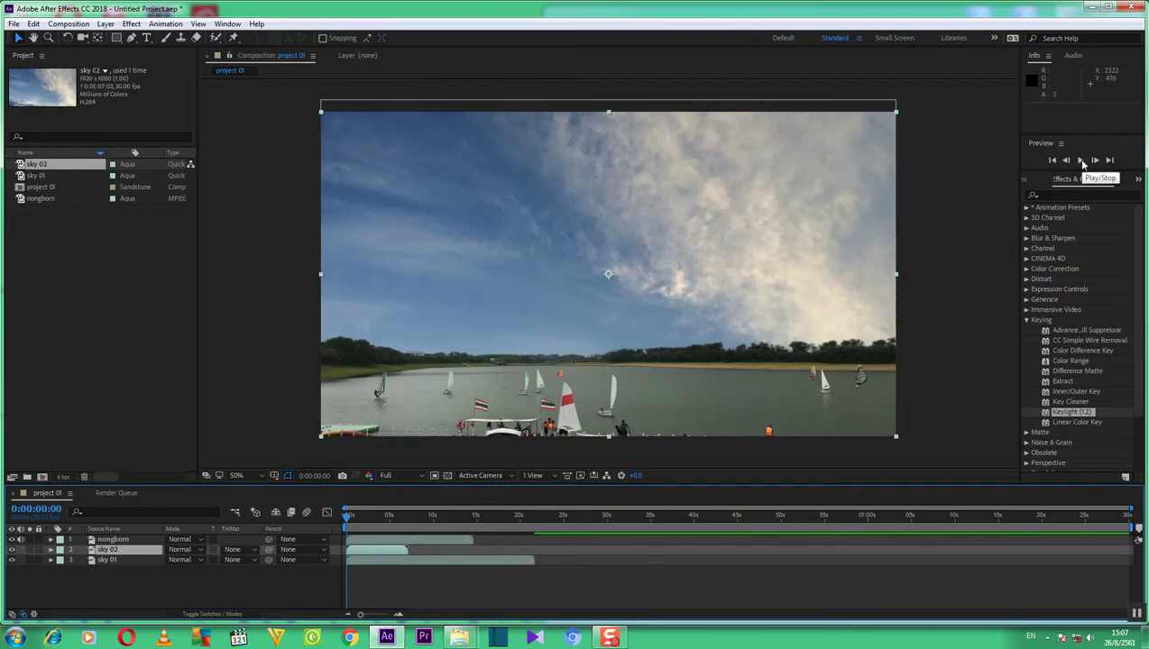
click(1082, 162)
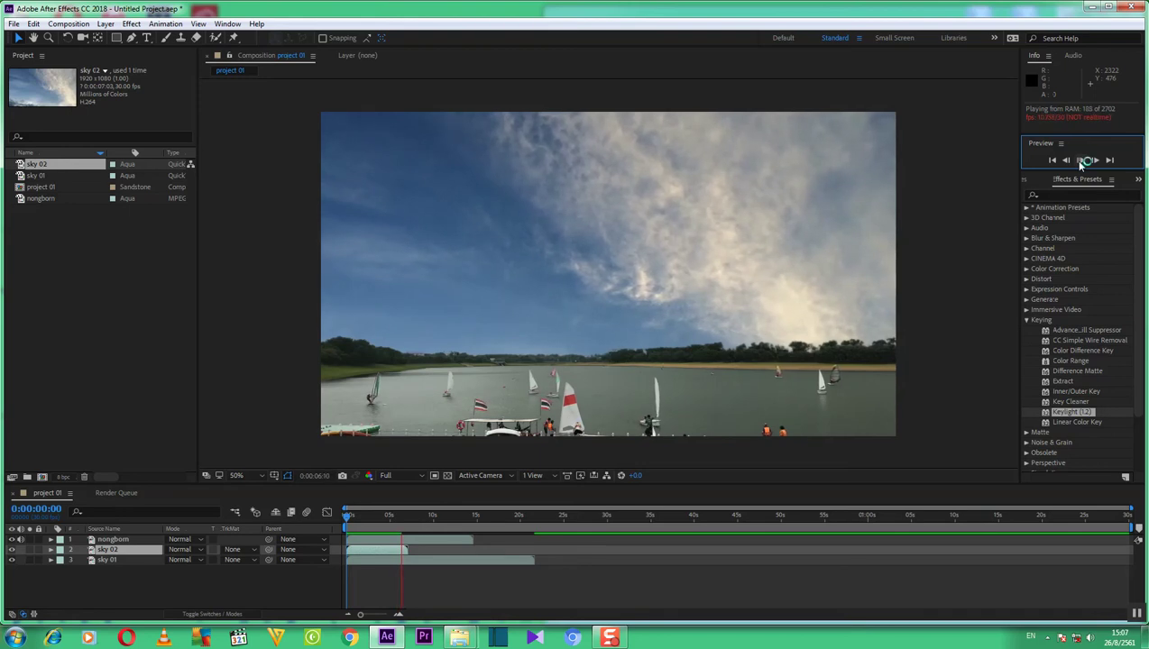
click(1083, 161)
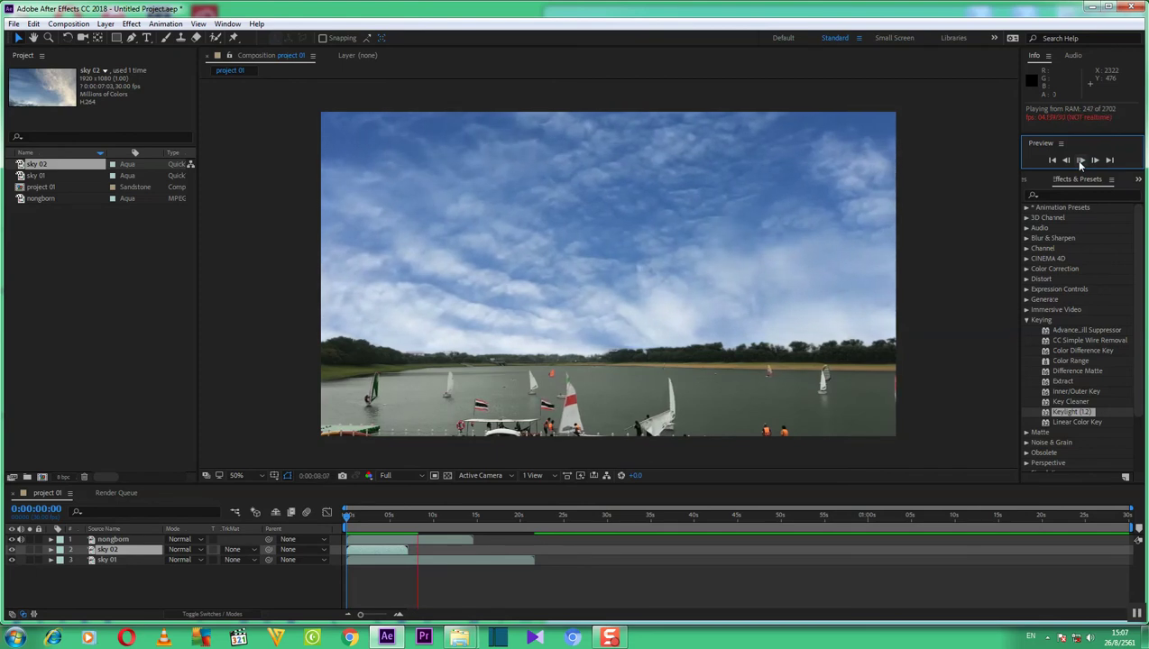
click(1078, 159)
drag(420, 518, 402, 523)
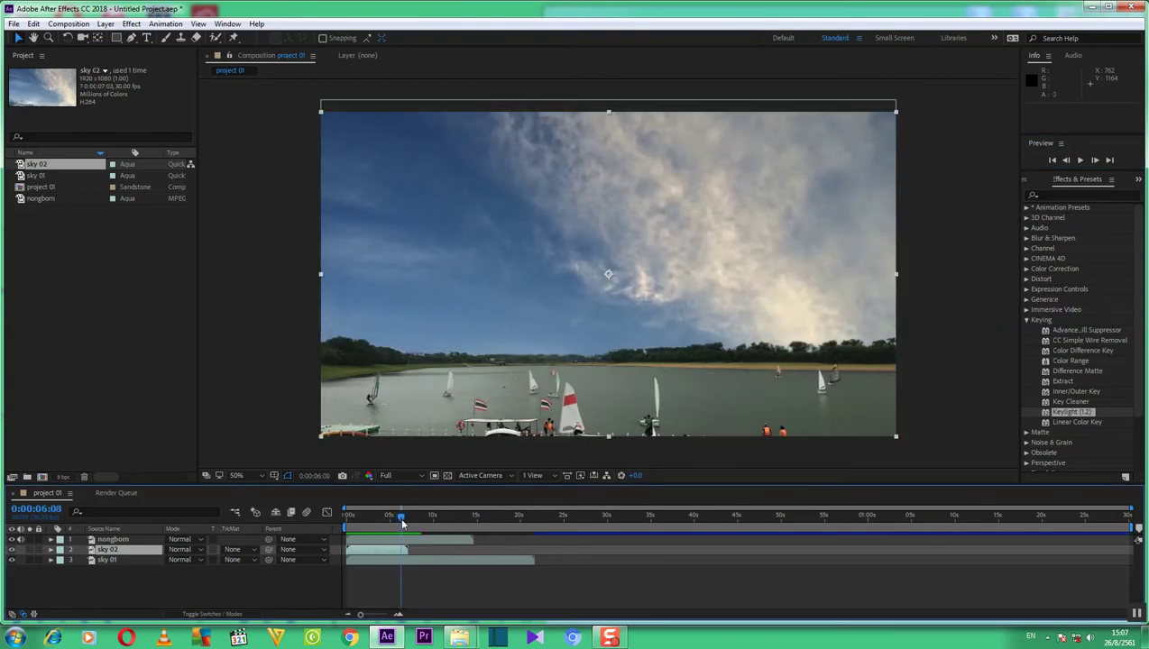
drag(402, 523, 444, 525)
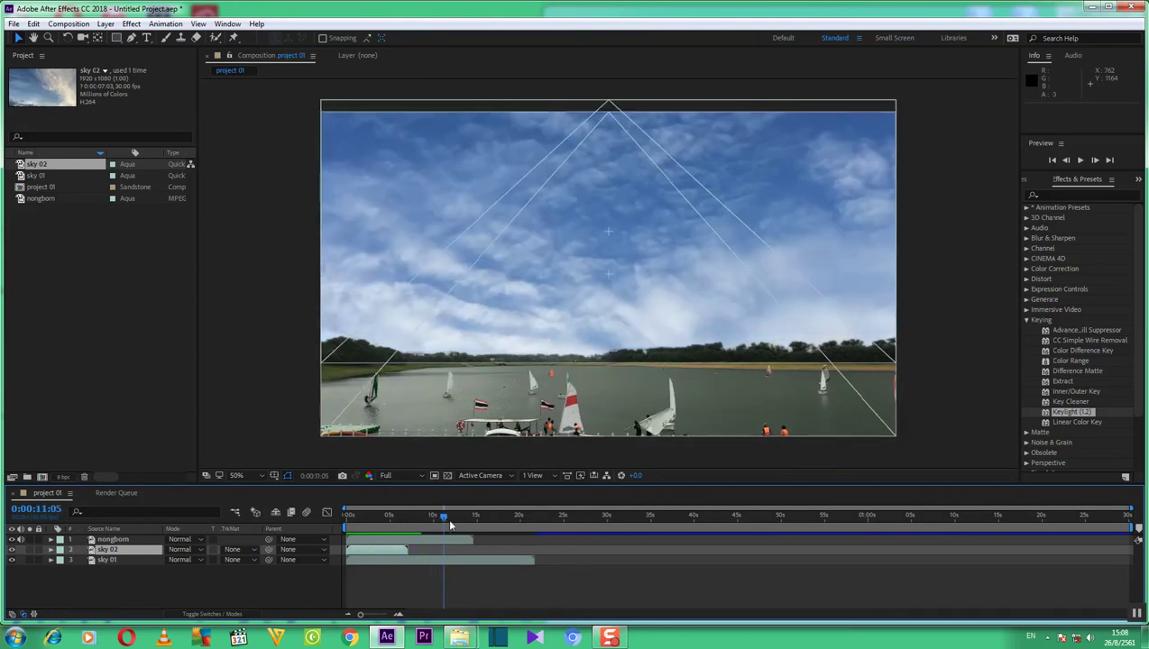
drag(444, 525, 360, 521)
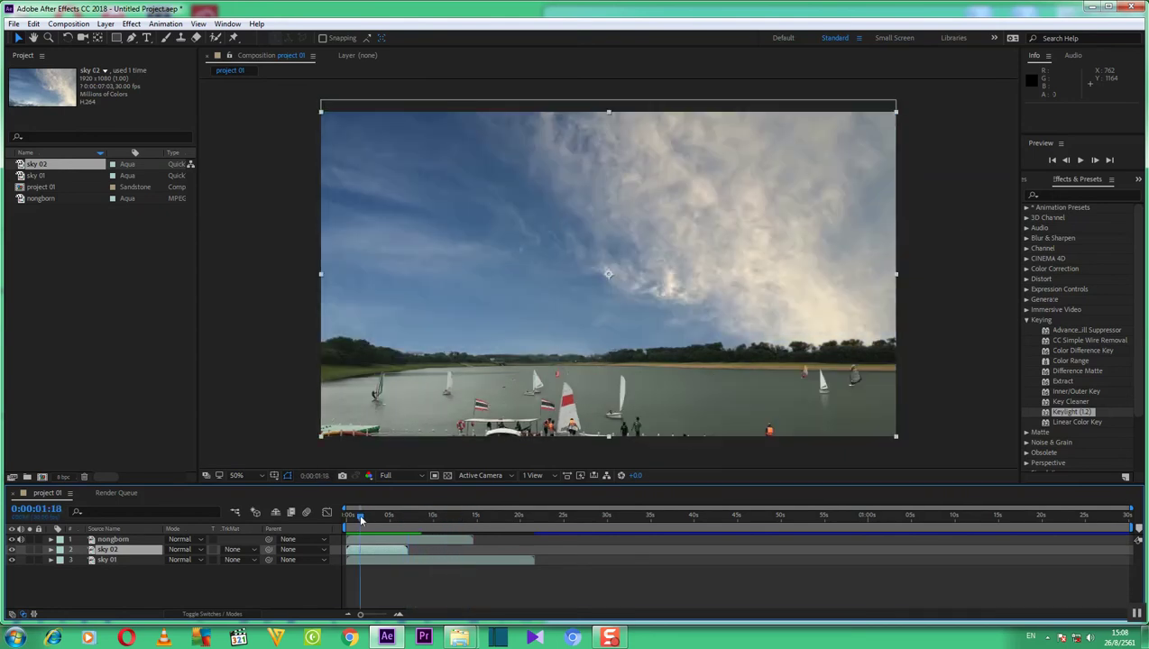
click(1080, 160)
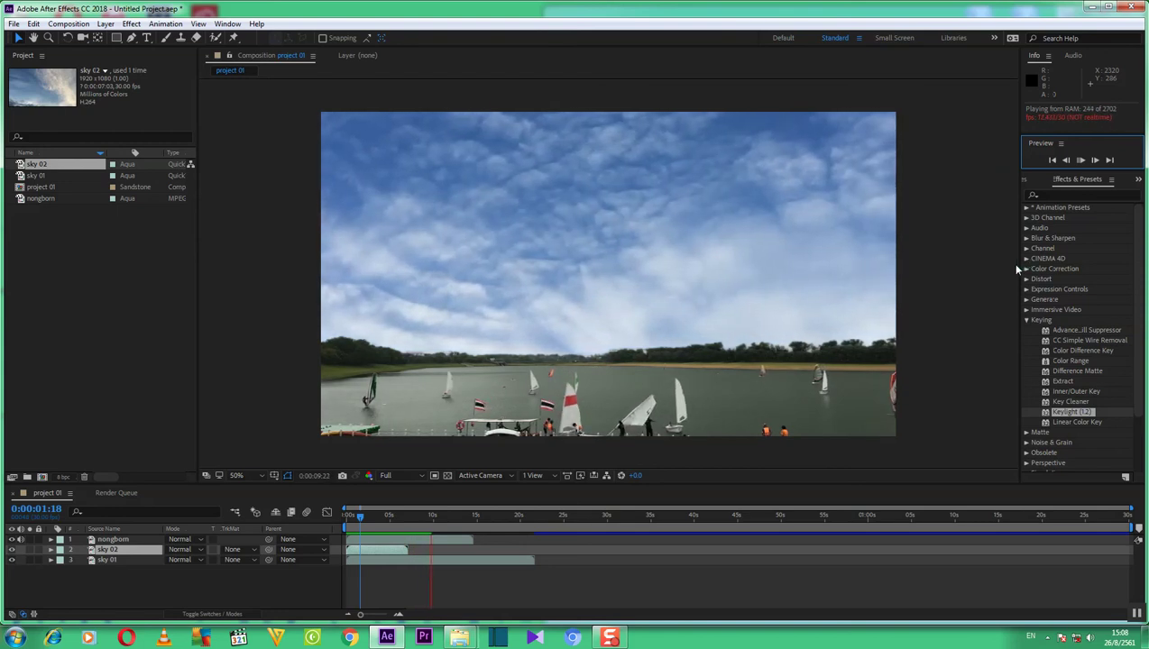
click(1080, 160)
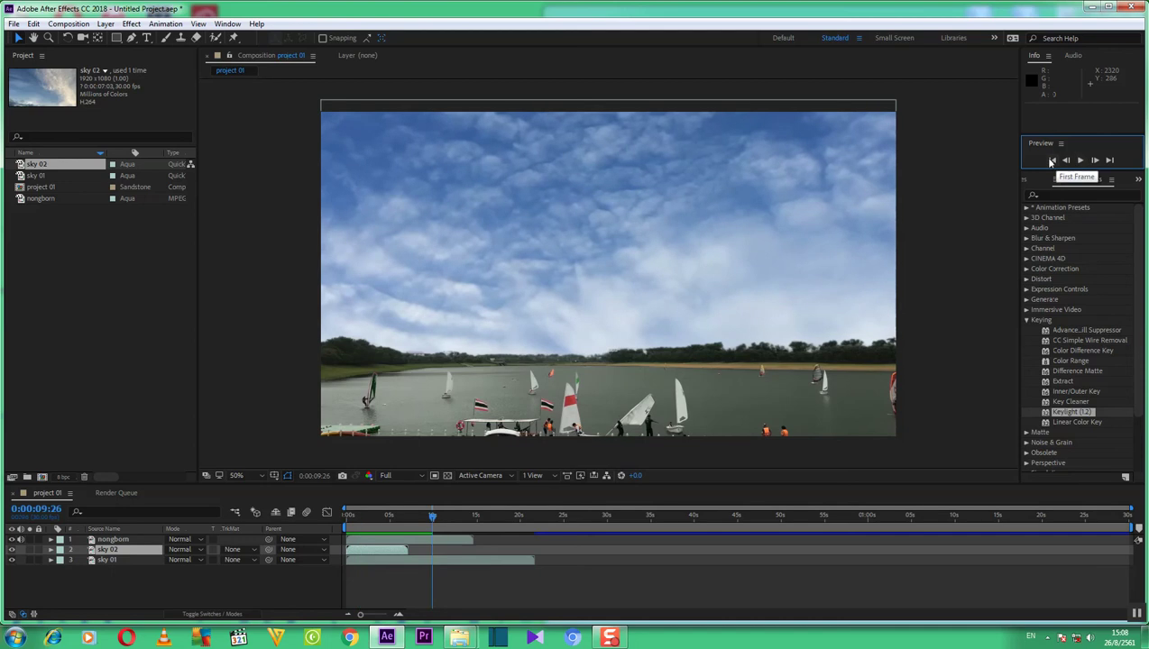
click(1052, 161)
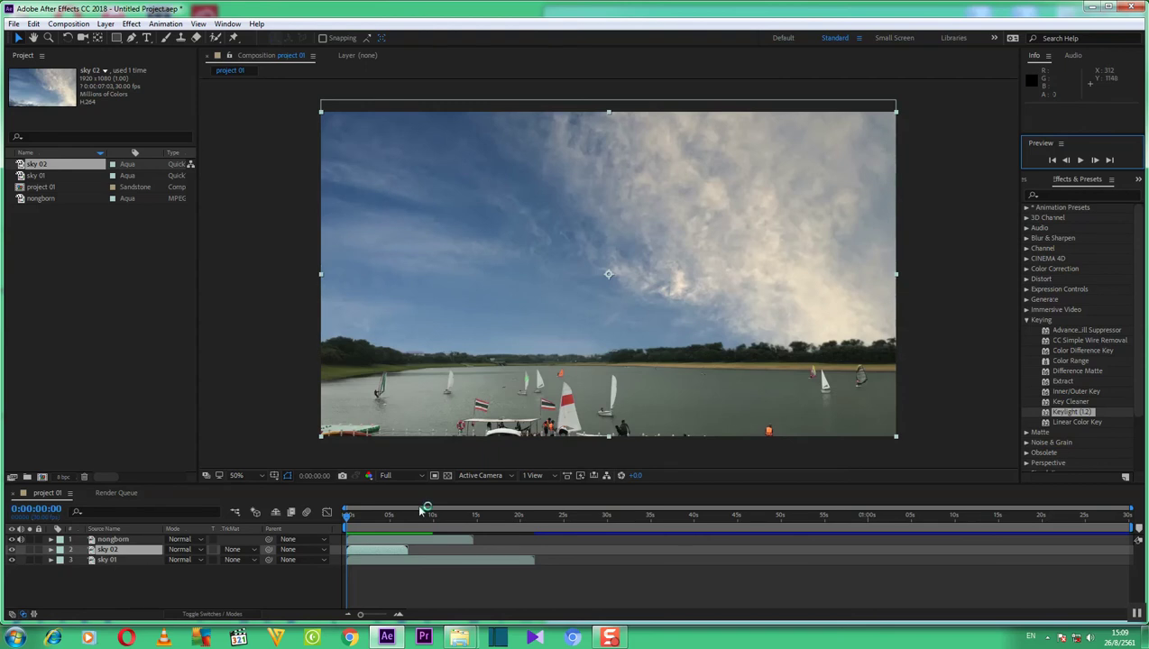
Import the green-screen clip '038-1-1-1 roto adjust GS freez frame to 45 secs mov'.
right_click(118, 240)
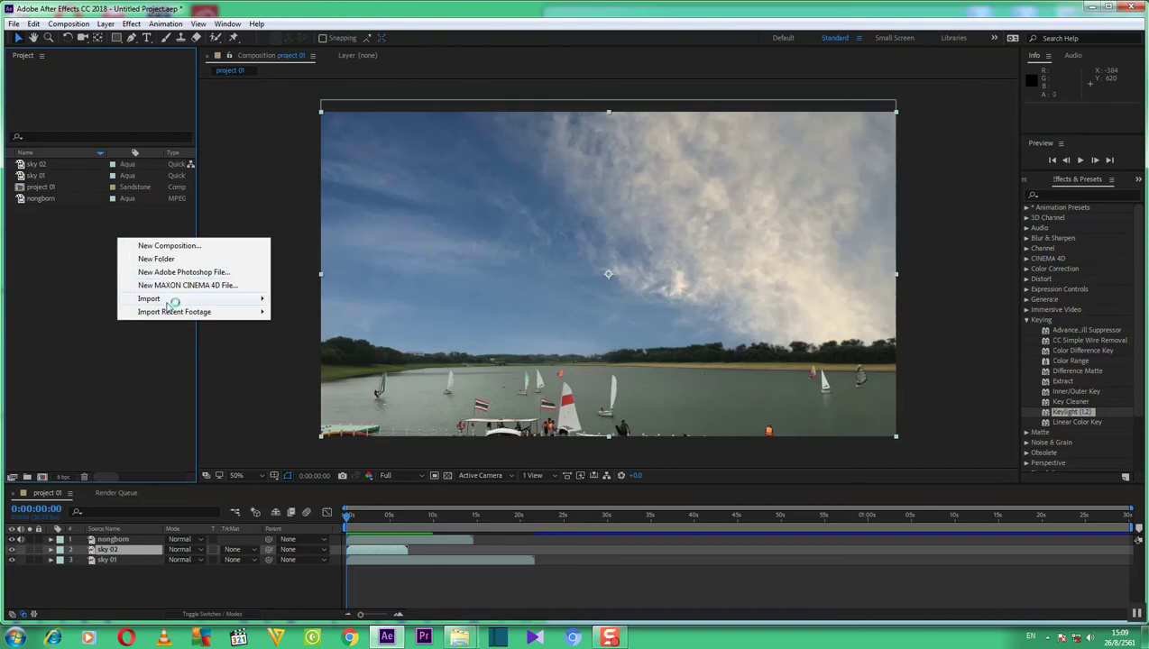
mouse_move(166, 298)
click(293, 300)
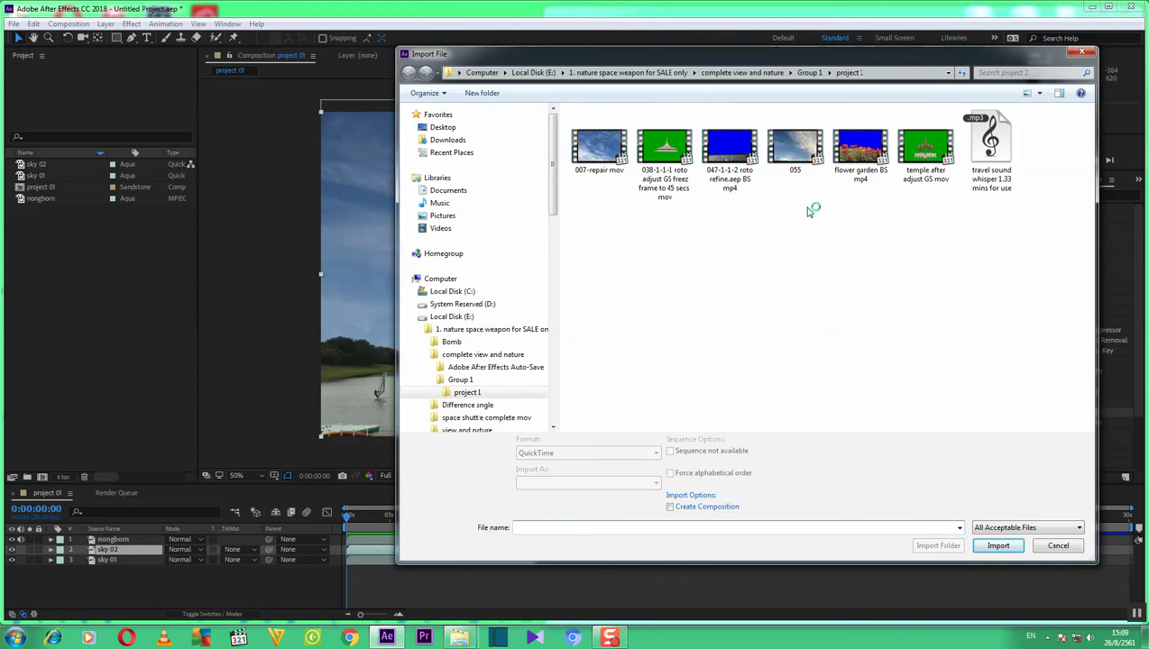
click(669, 169)
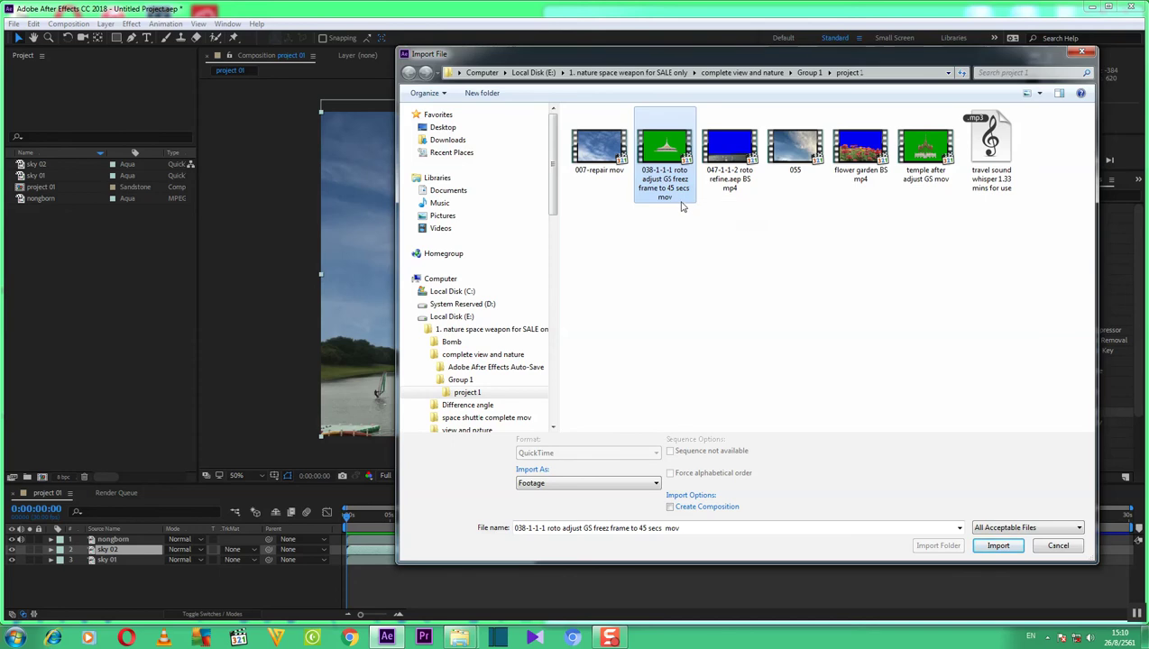
click(998, 547)
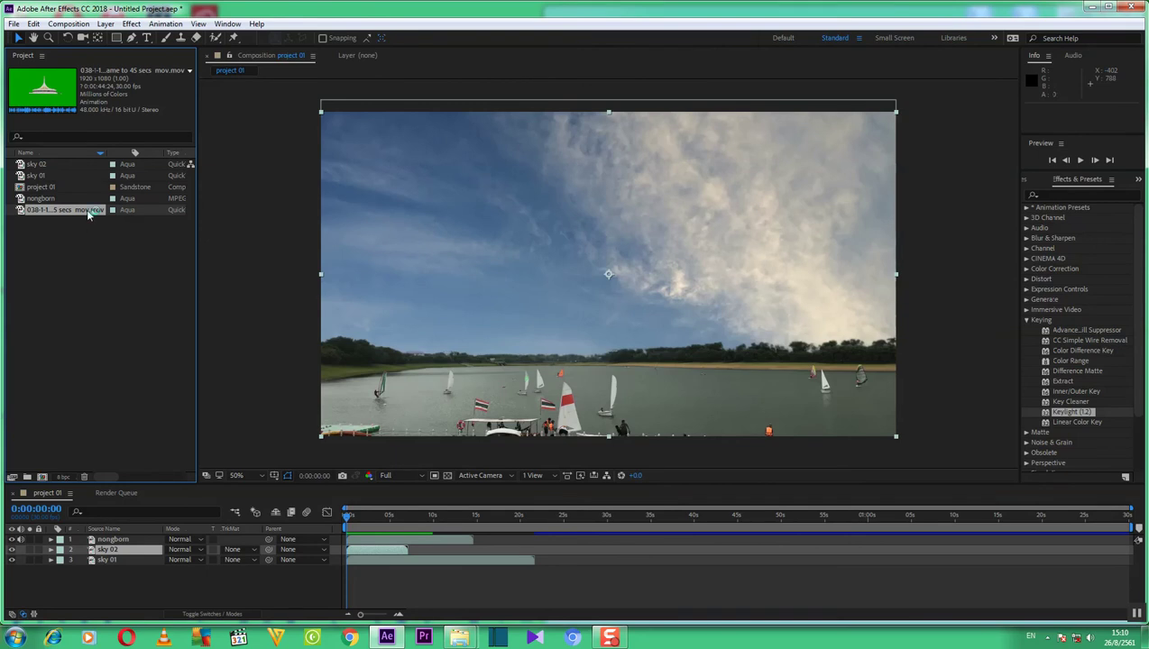
Rename the imported green-screen clip to 'Rama 9 building' in the Project panel.
right_click(87, 214)
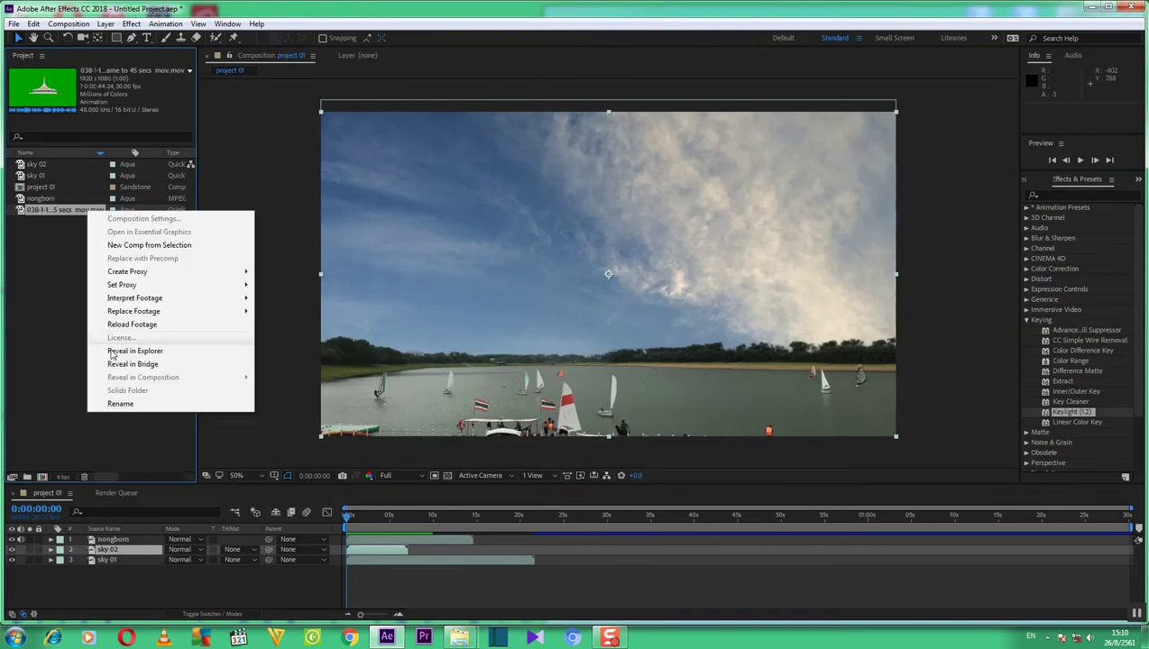
click(128, 405)
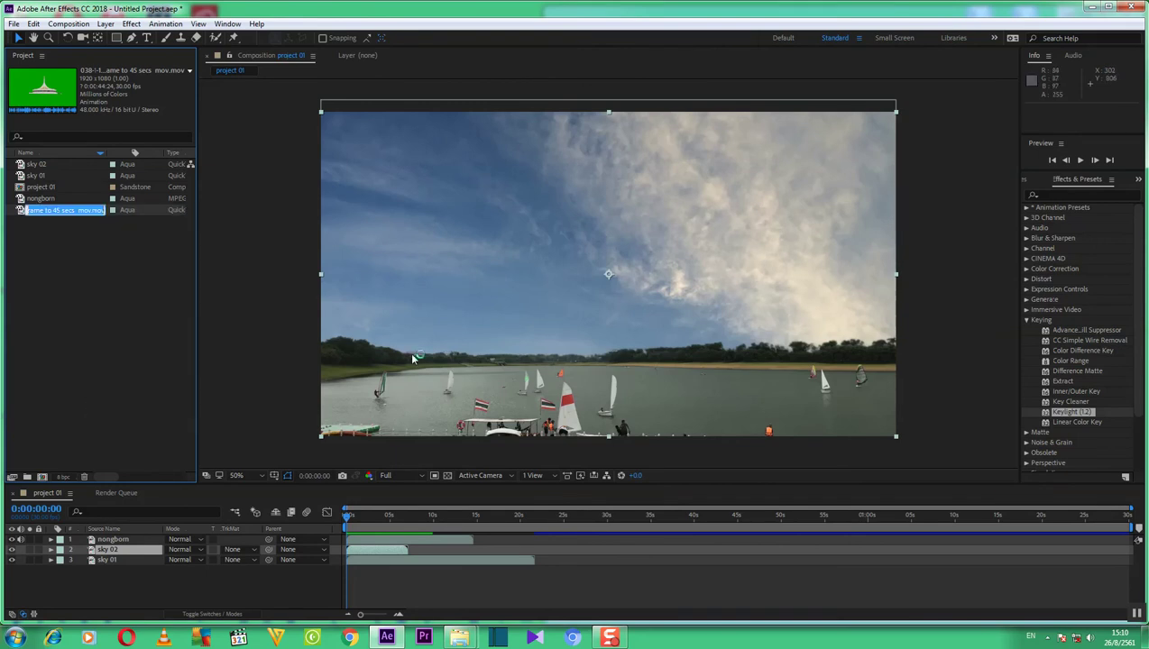
text(Rama 9 building)
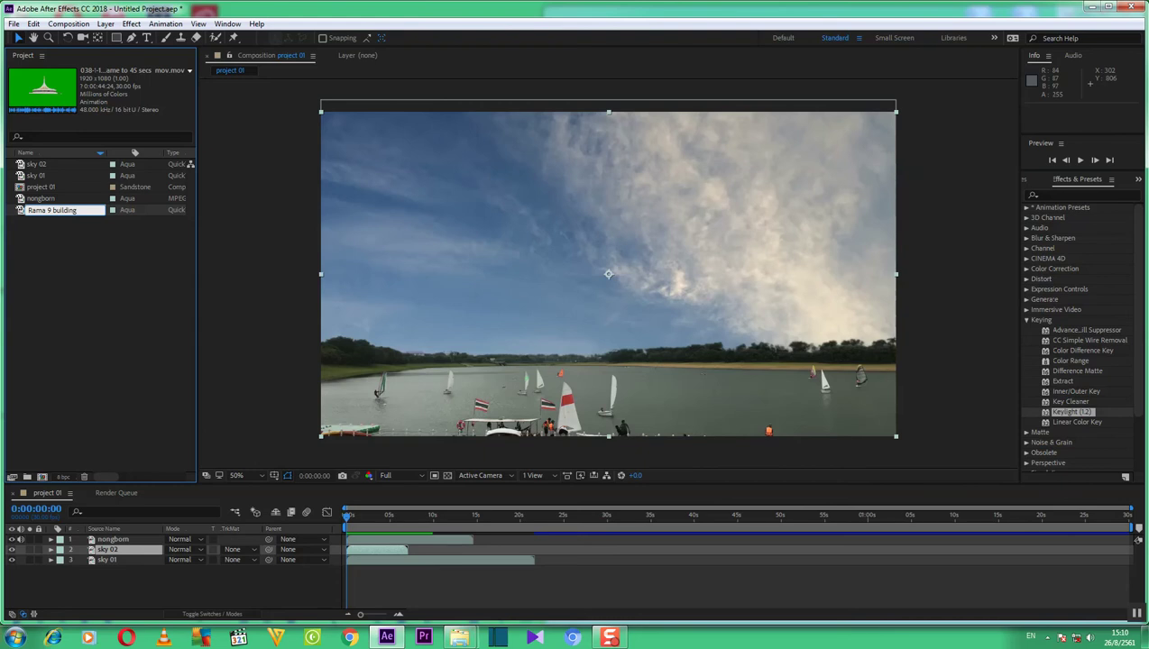
key(Return)
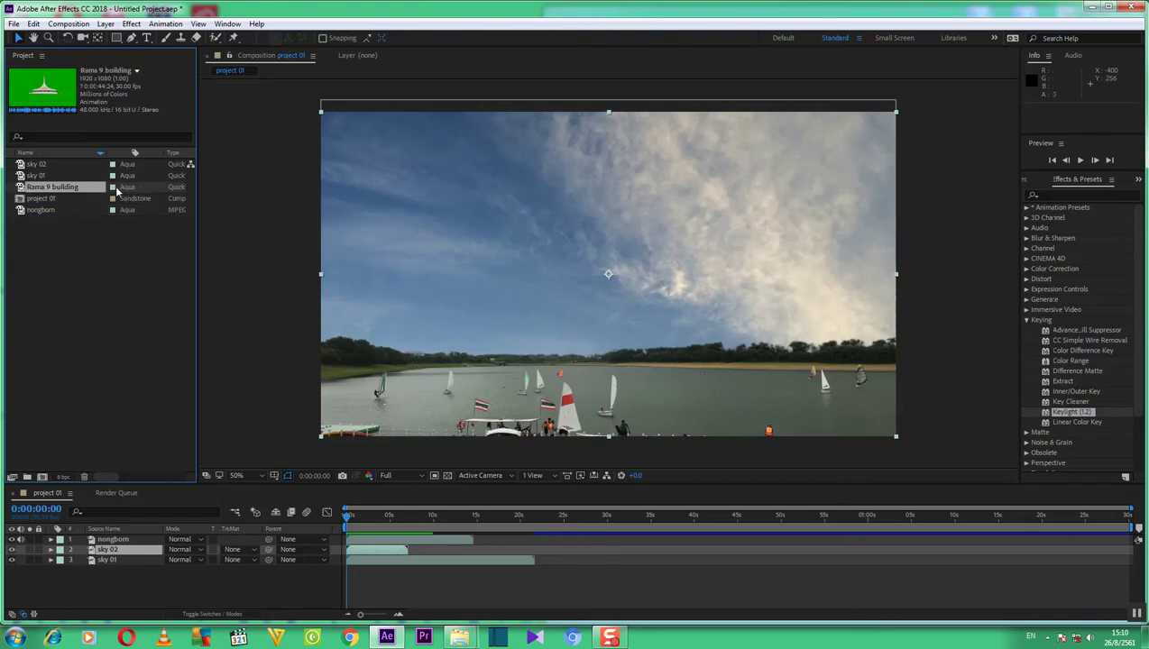
Place the Rama 9 building footage in project 01 below sky 01 and check its layer name.
drag(96, 191, 166, 596)
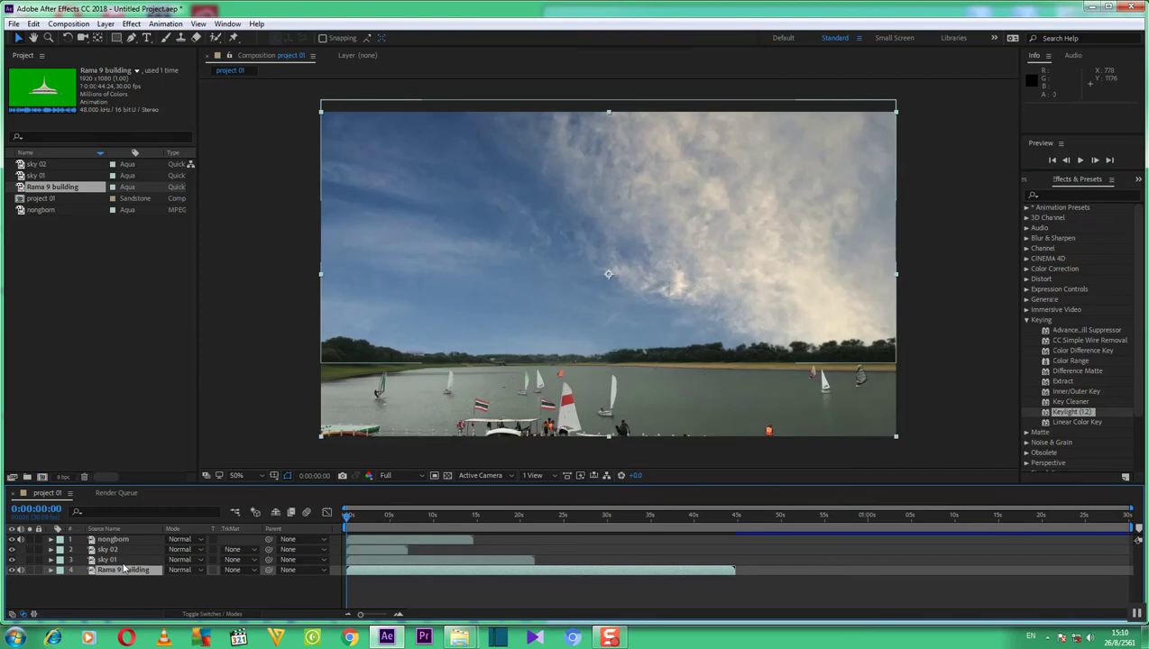
key(Return)
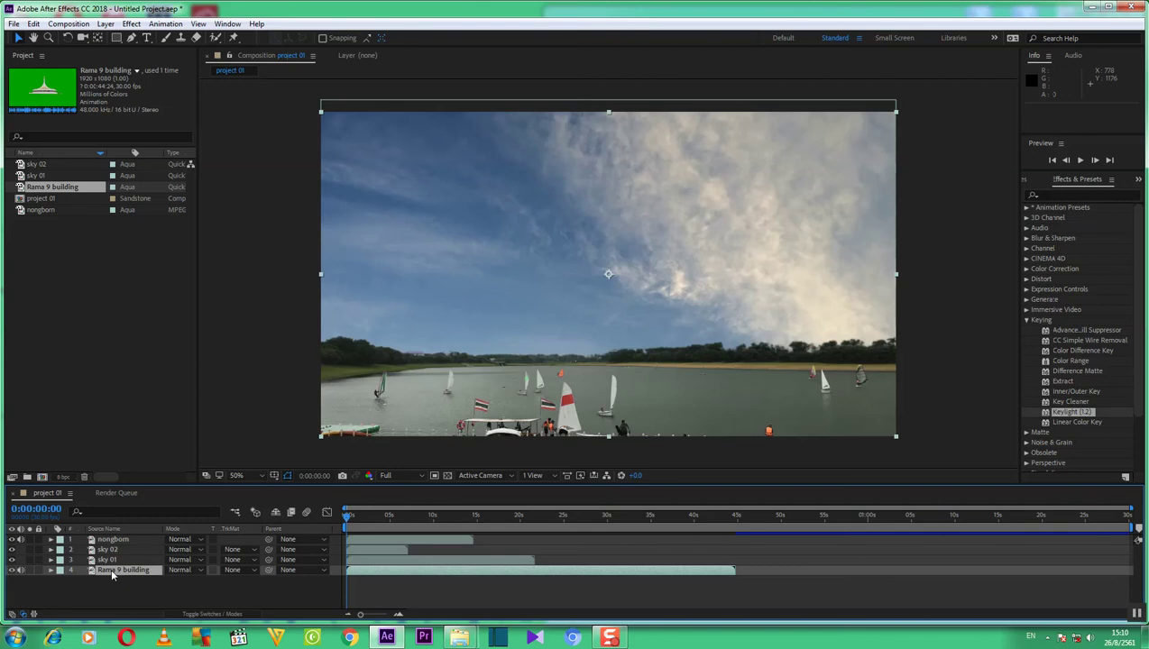
key(Return)
drag(134, 569, 112, 554)
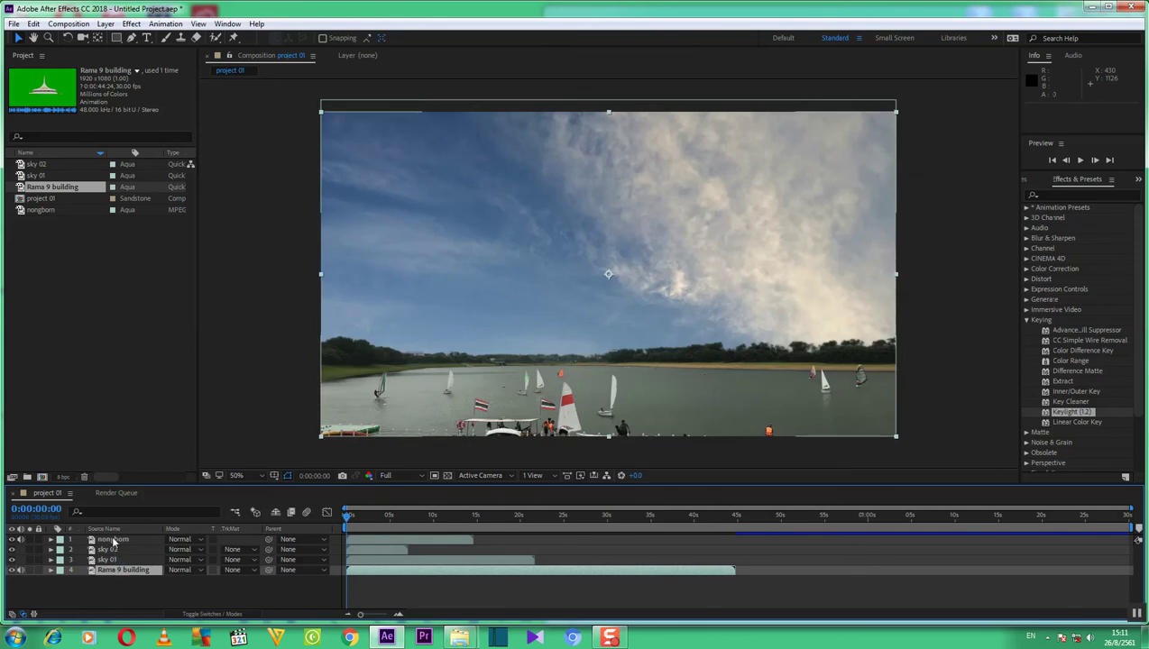
drag(117, 538, 158, 570)
Hide the nongborn, sky 02 and sky 01 layers to isolate the building.
click(12, 539)
click(12, 549)
click(11, 560)
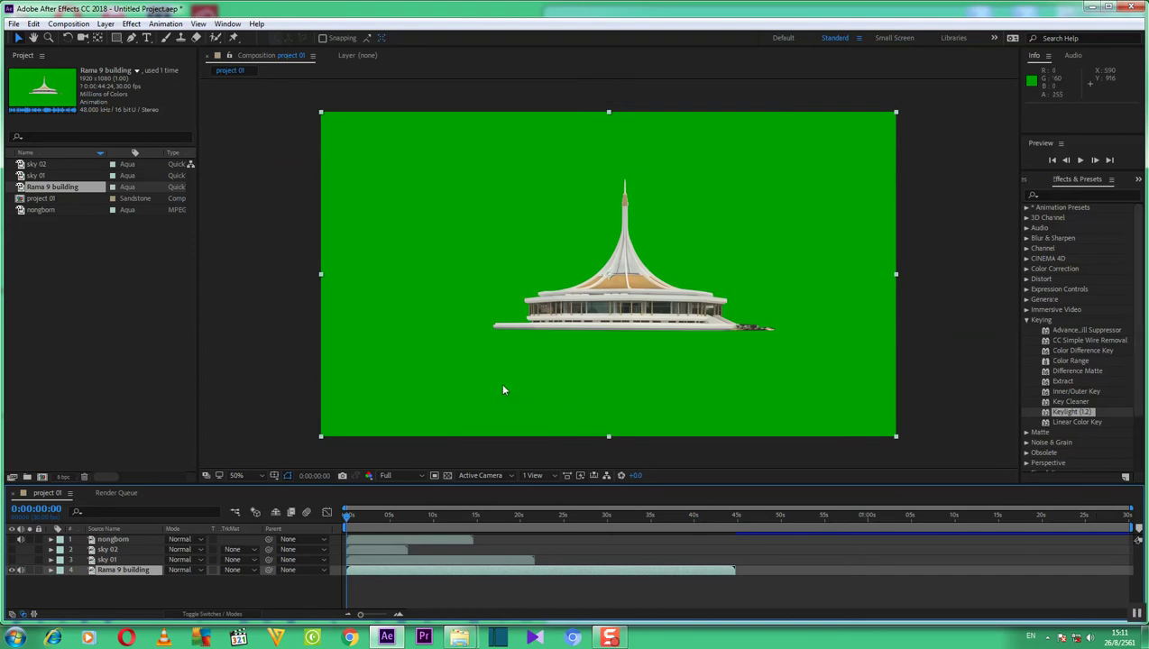
Apply Keylight (1.2) to Rama 9 building, sample the green as Screen Colour, and show sky 01.
mouse_move(1076, 407)
mouse_down()
mouse_move(288, 437)
mouse_move(129, 571)
mouse_up()
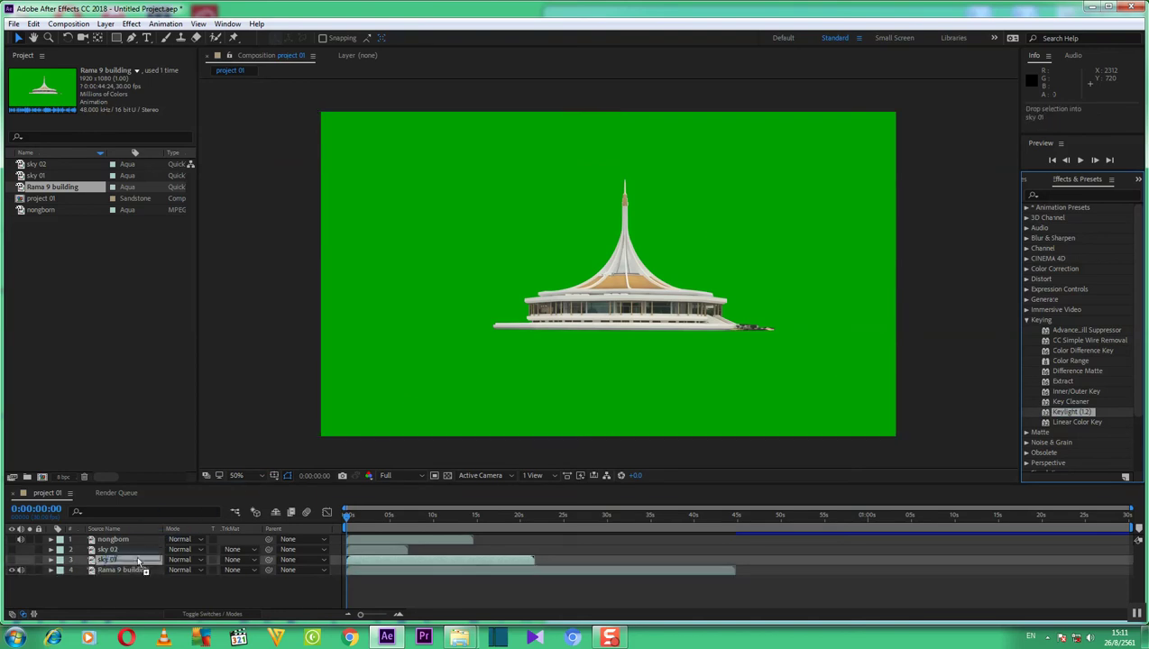
drag(129, 570, 129, 571)
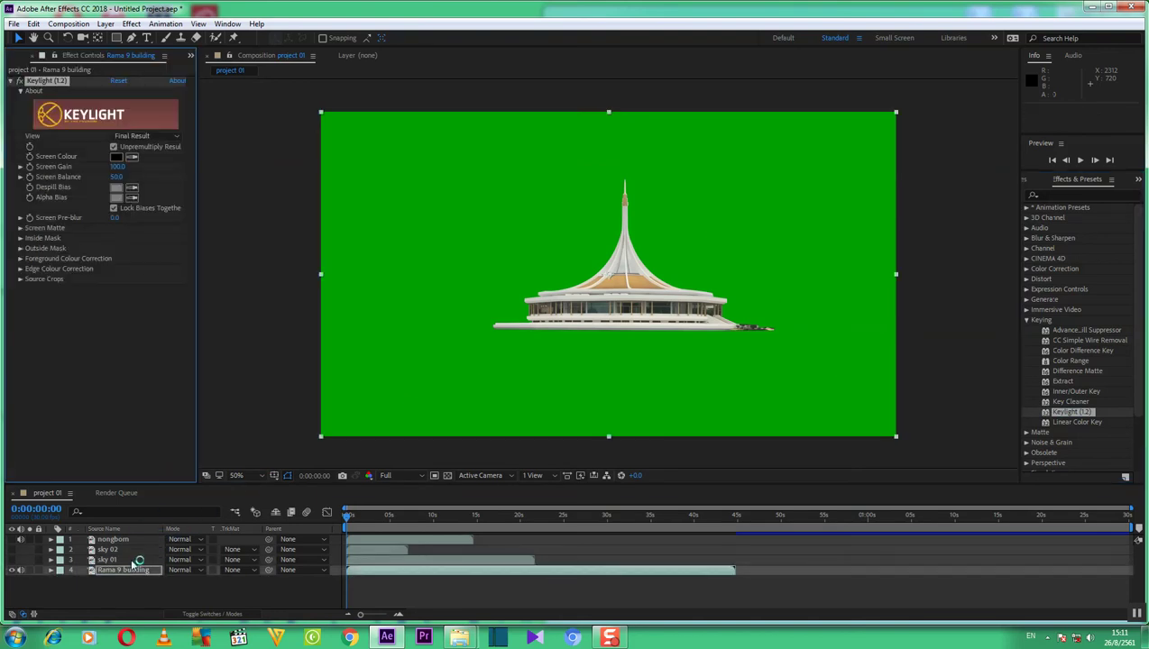
click(133, 157)
click(408, 195)
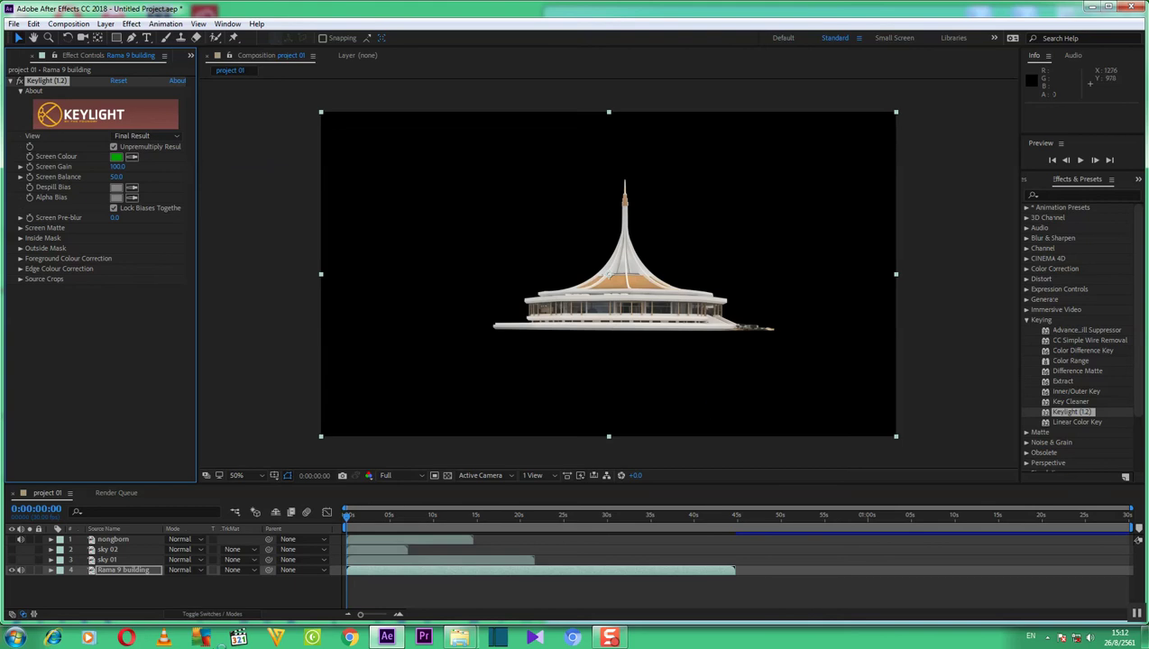
click(12, 559)
Show sky 02 again and move the Rama 9 building layer above both skies.
click(11, 550)
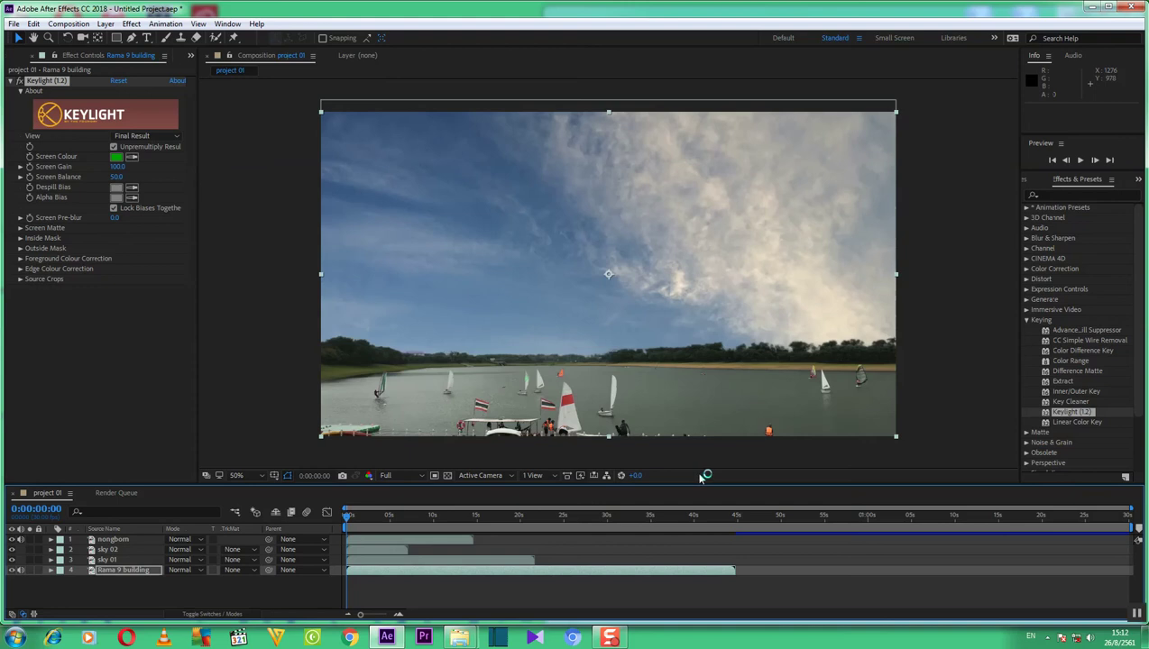
click(132, 571)
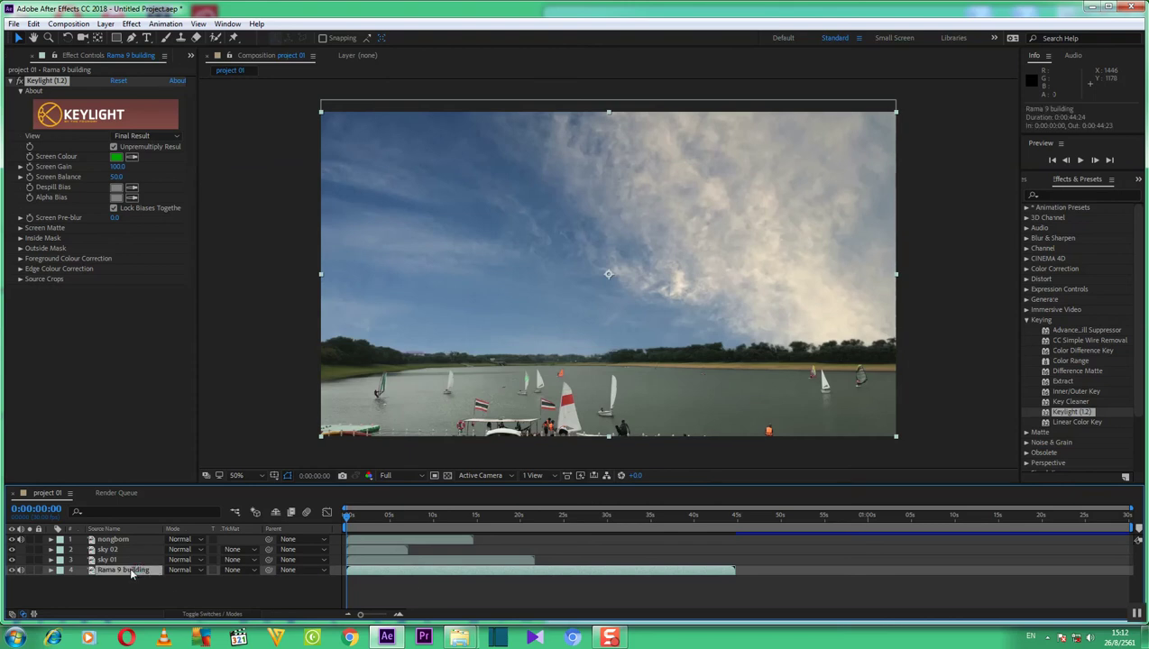
drag(131, 569, 133, 550)
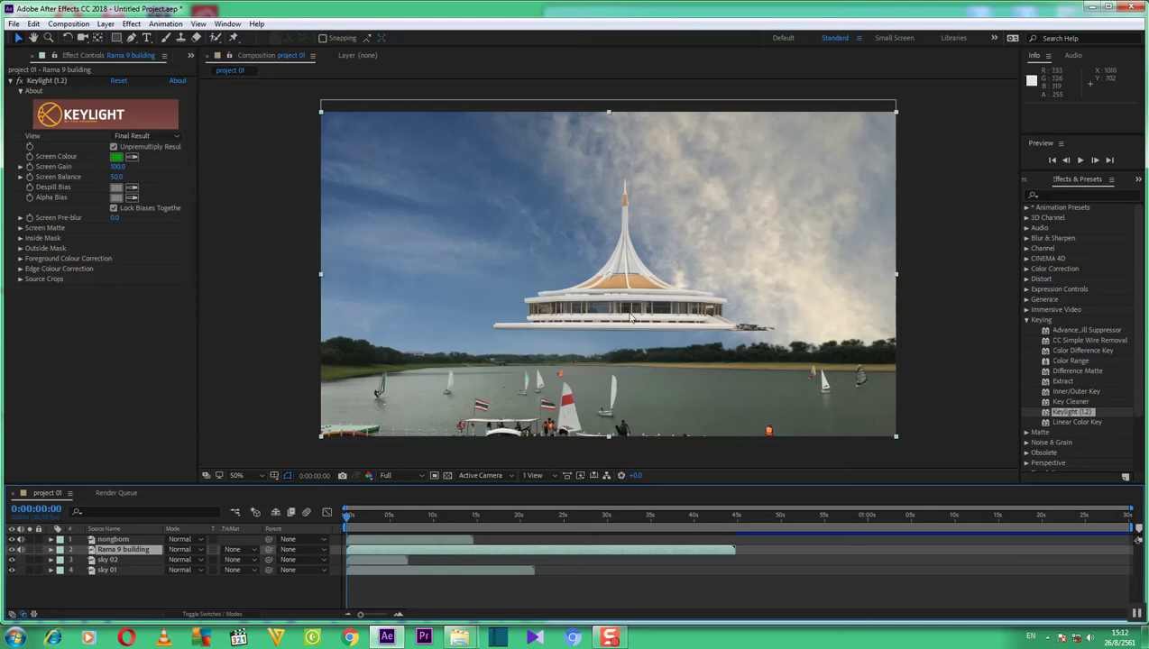
Move the Rama 9 building layer to the top of the stack, above nongborn.
click(144, 553)
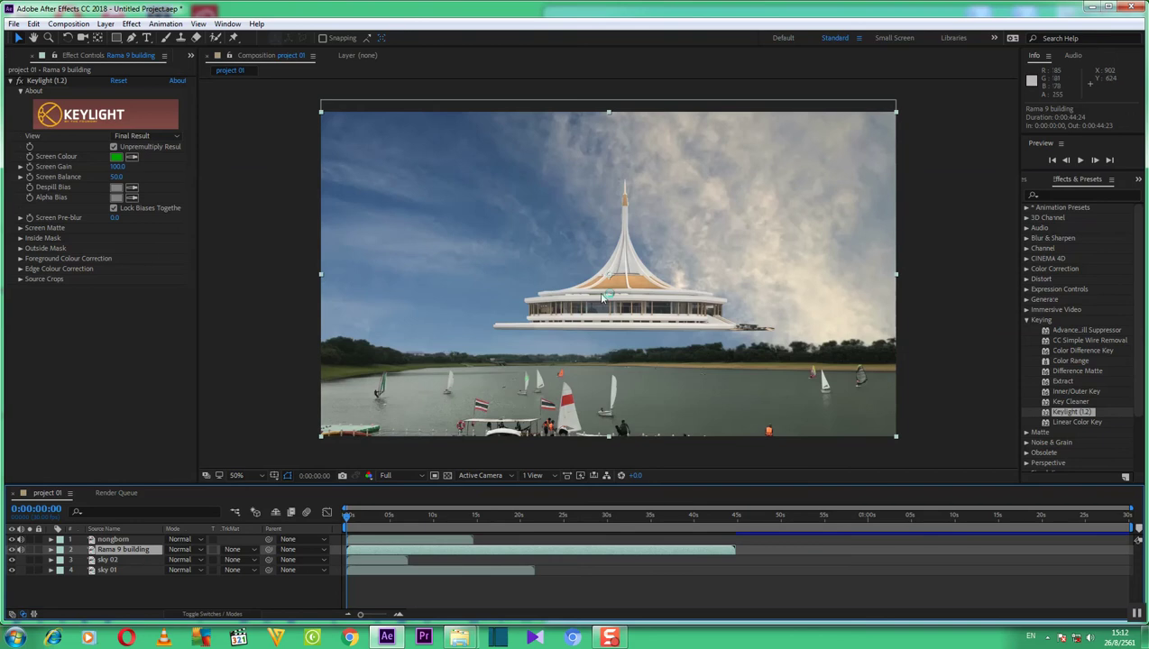
mouse_move(619, 279)
mouse_down()
mouse_move(620, 393)
mouse_move(623, 326)
mouse_move(610, 392)
mouse_move(611, 248)
mouse_up()
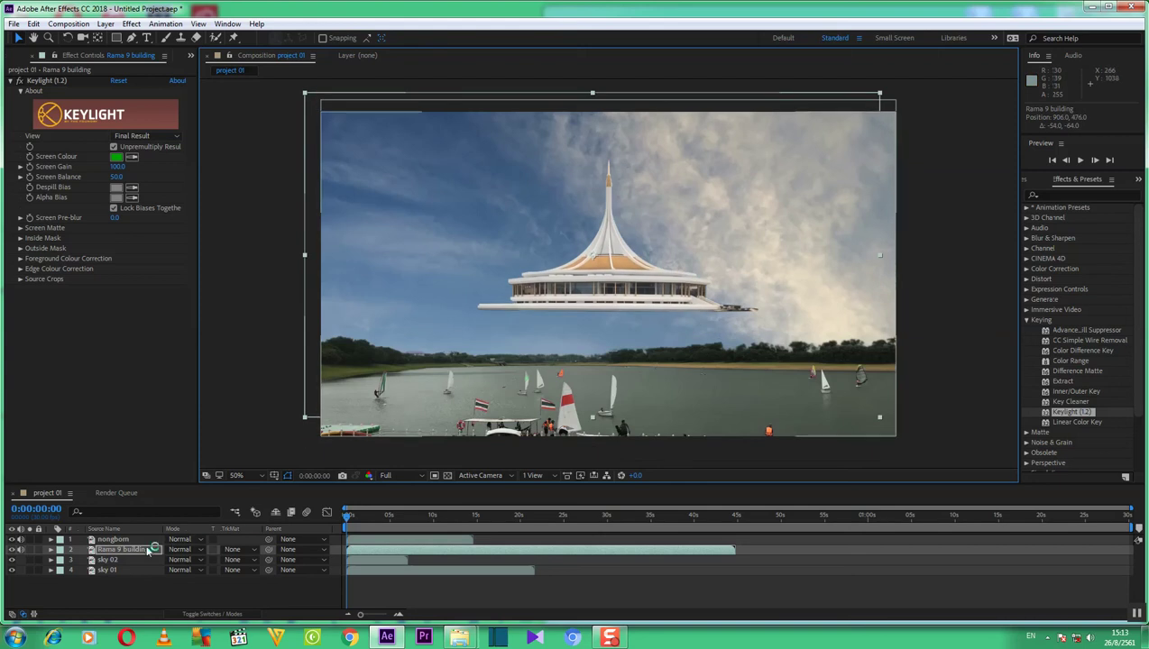
drag(131, 541, 126, 539)
click(107, 549)
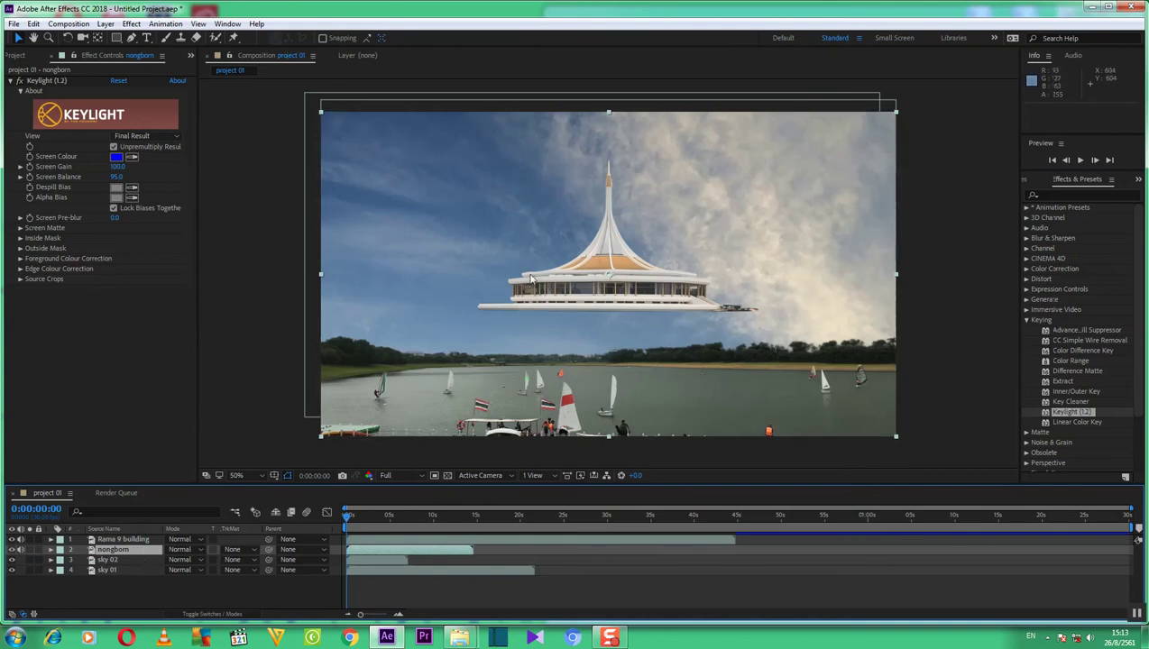
Drag the building in the viewer so it sits just above the far shoreline.
click(121, 540)
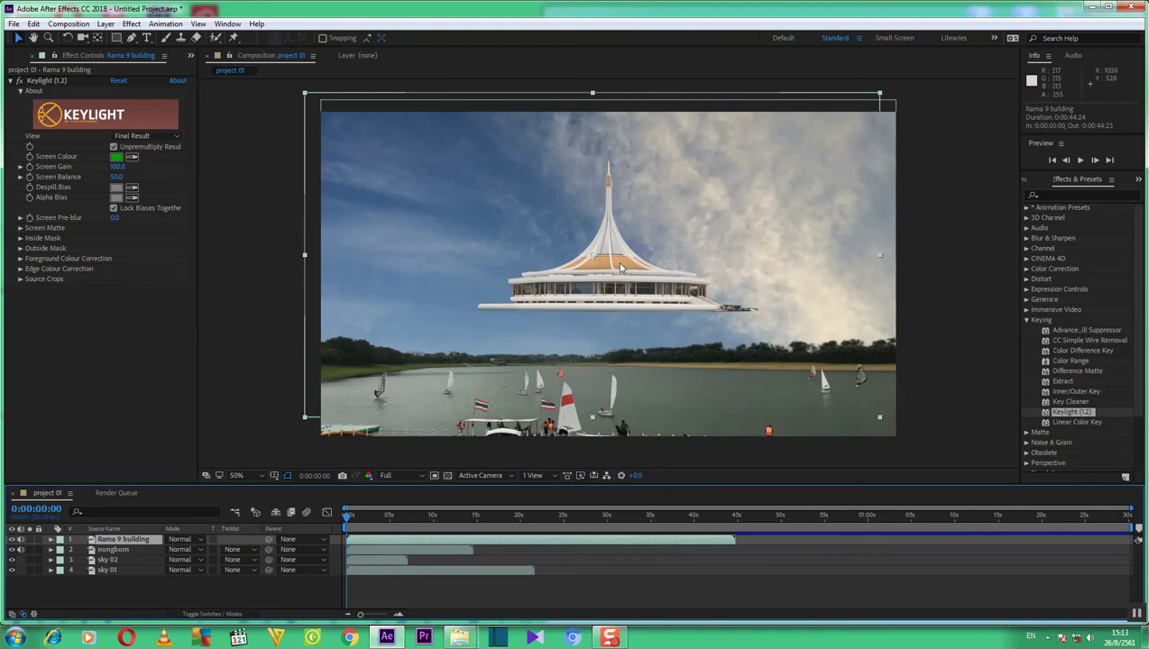
mouse_move(611, 275)
mouse_down()
mouse_move(614, 336)
mouse_move(611, 305)
mouse_up()
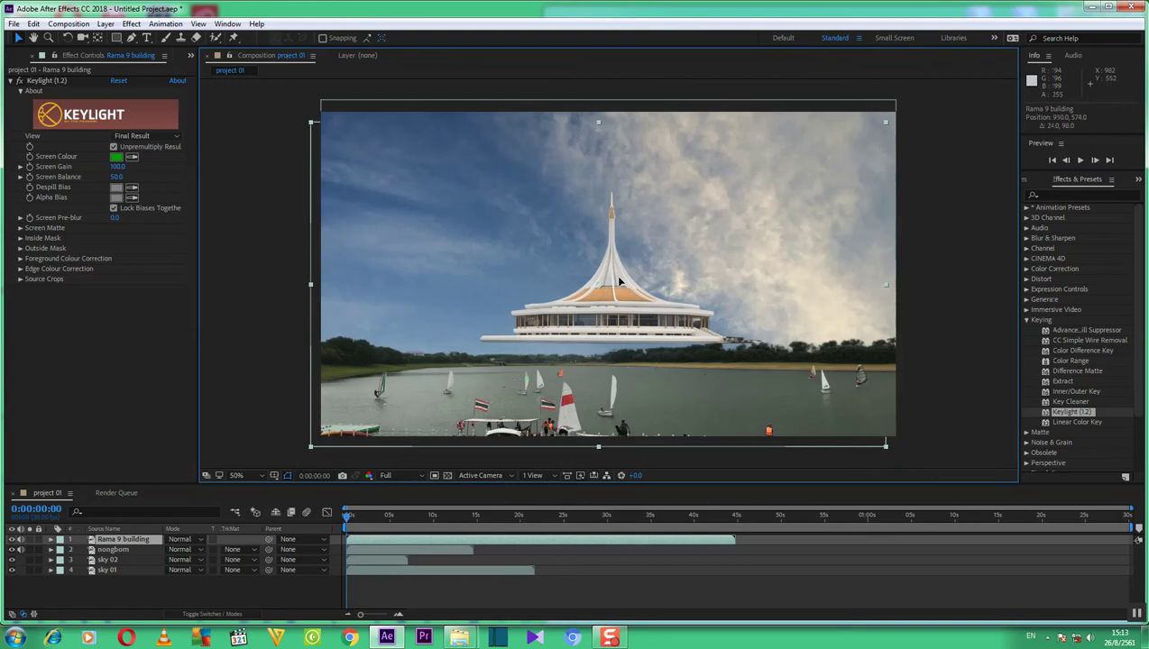
drag(611, 294, 627, 283)
key(Return)
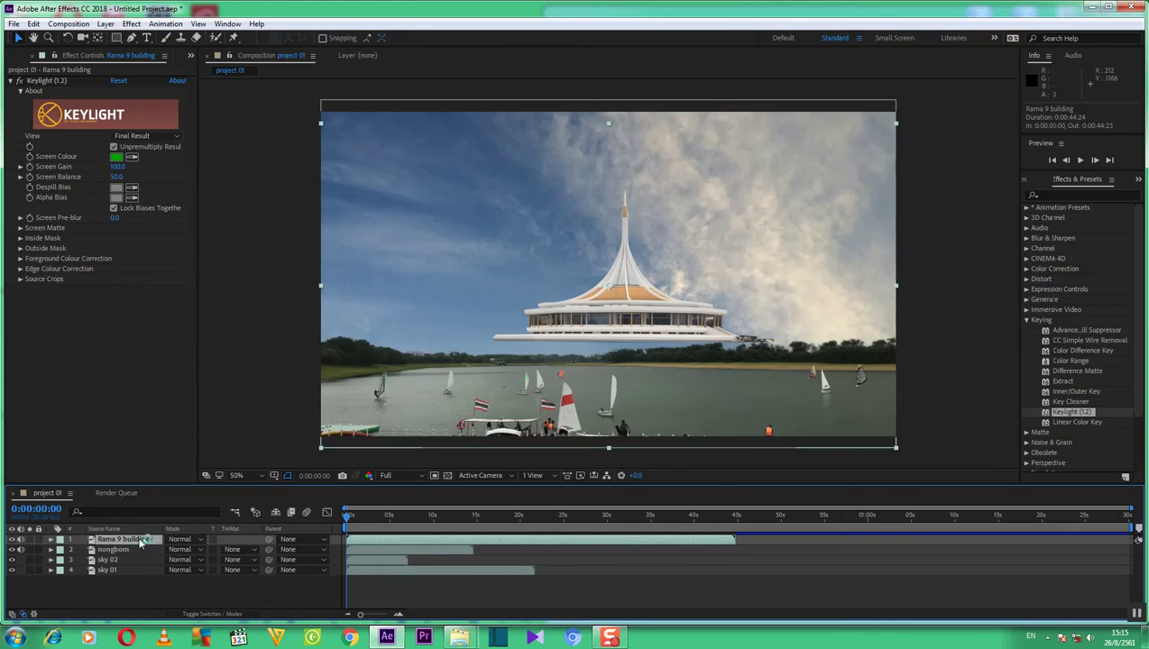
Scale the Rama 9 building layer down to 50%.
key(s)
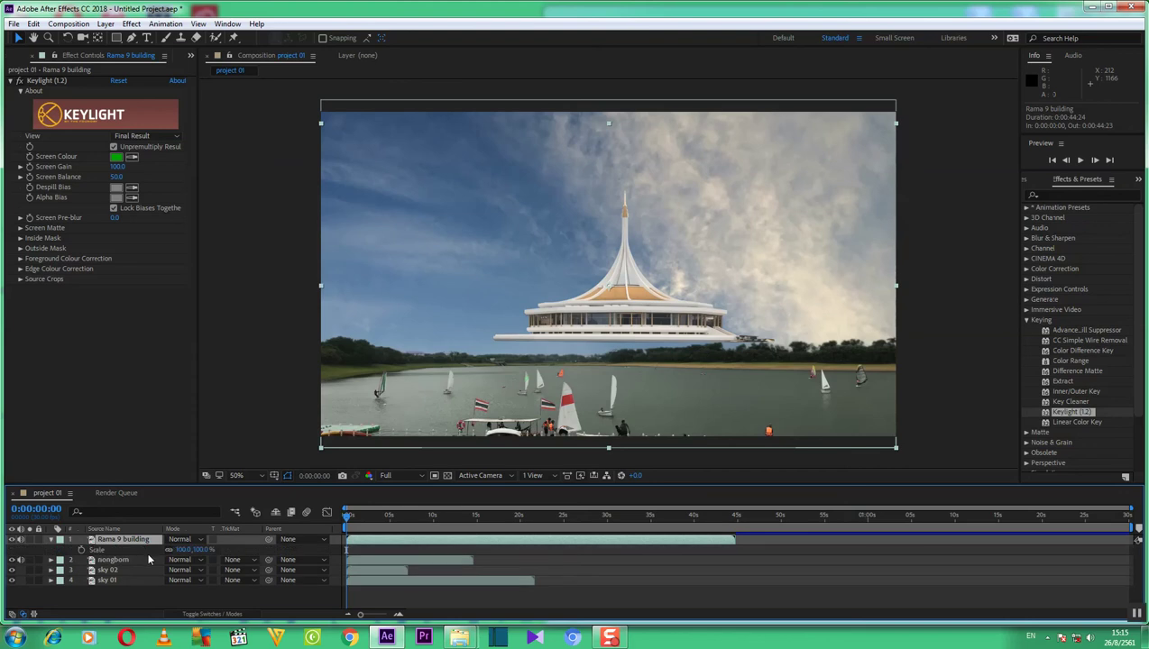
click(184, 549)
text(50)
key(Return)
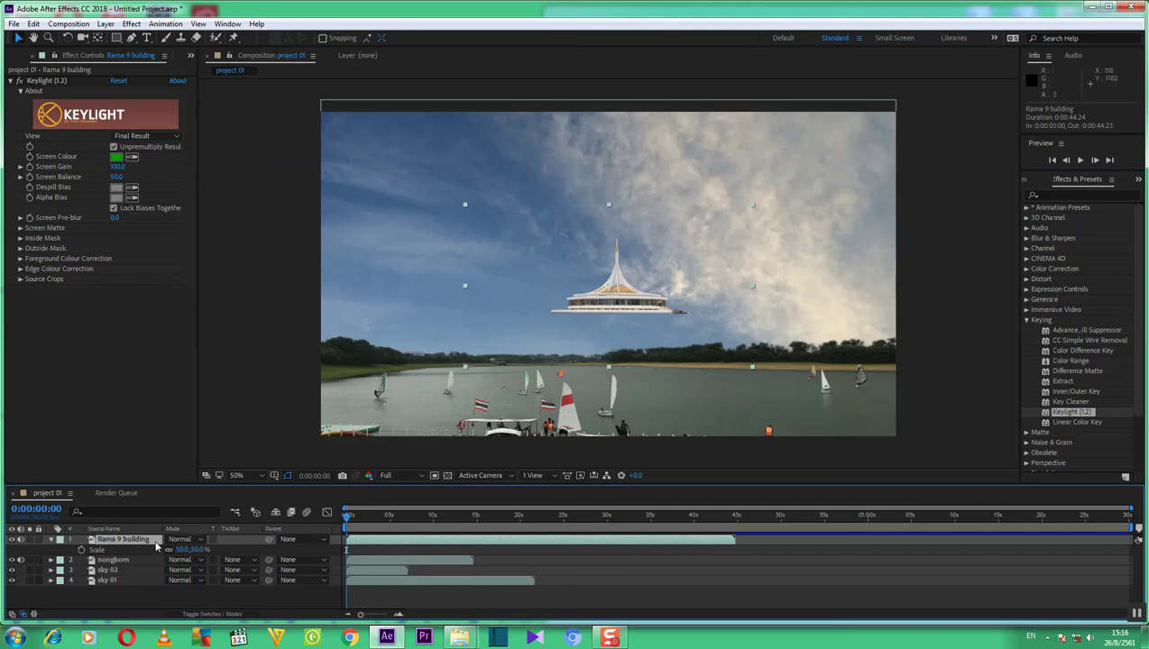
Shift the building left and lower toward the shoreline, to Position 706.0, 599.0.
key(p)
drag(176, 552, 158, 552)
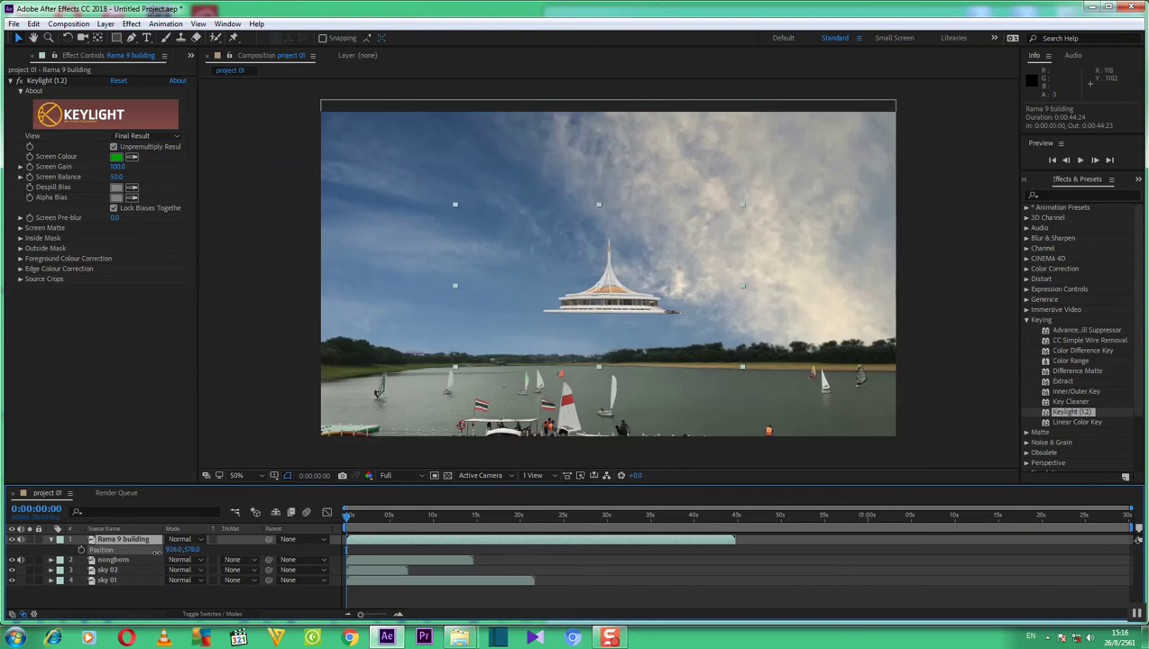
mouse_move(158, 552)
mouse_down()
mouse_move(211, 555)
mouse_move(191, 552)
mouse_up()
click(171, 550)
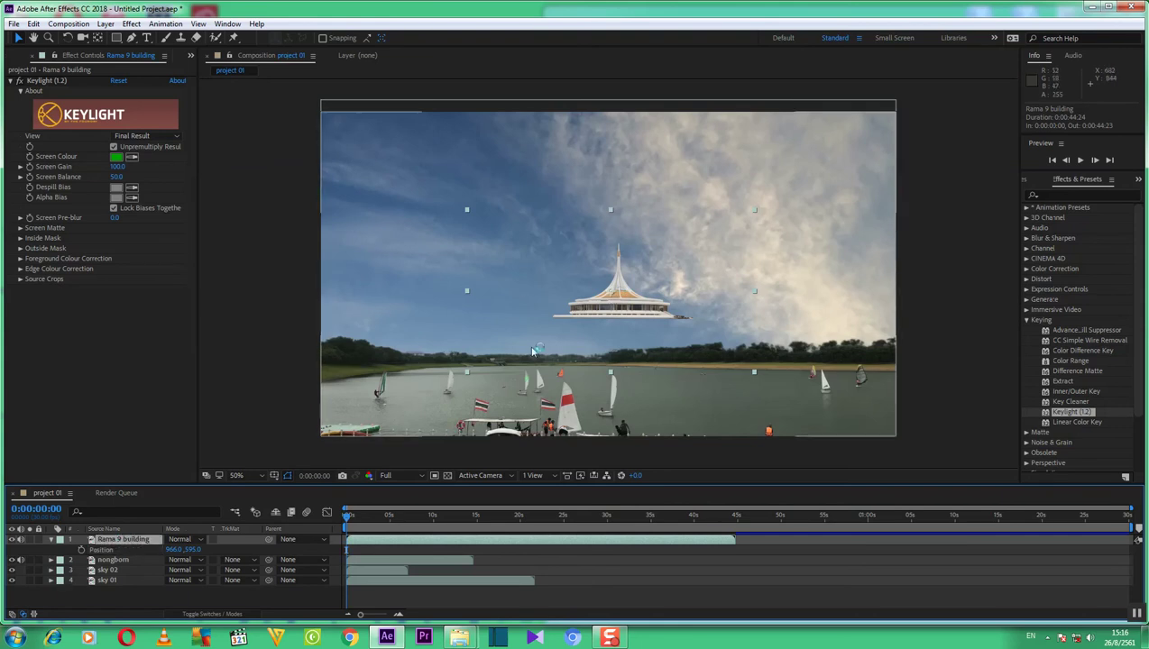
click(610, 295)
drag(611, 295, 531, 308)
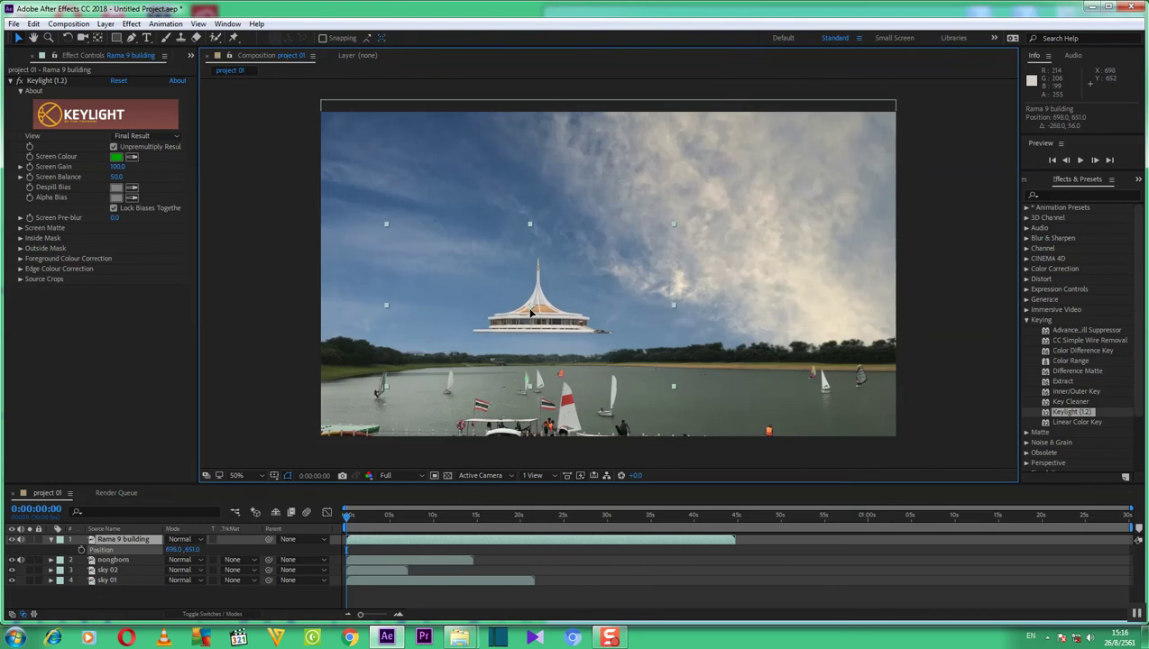
drag(530, 309, 535, 290)
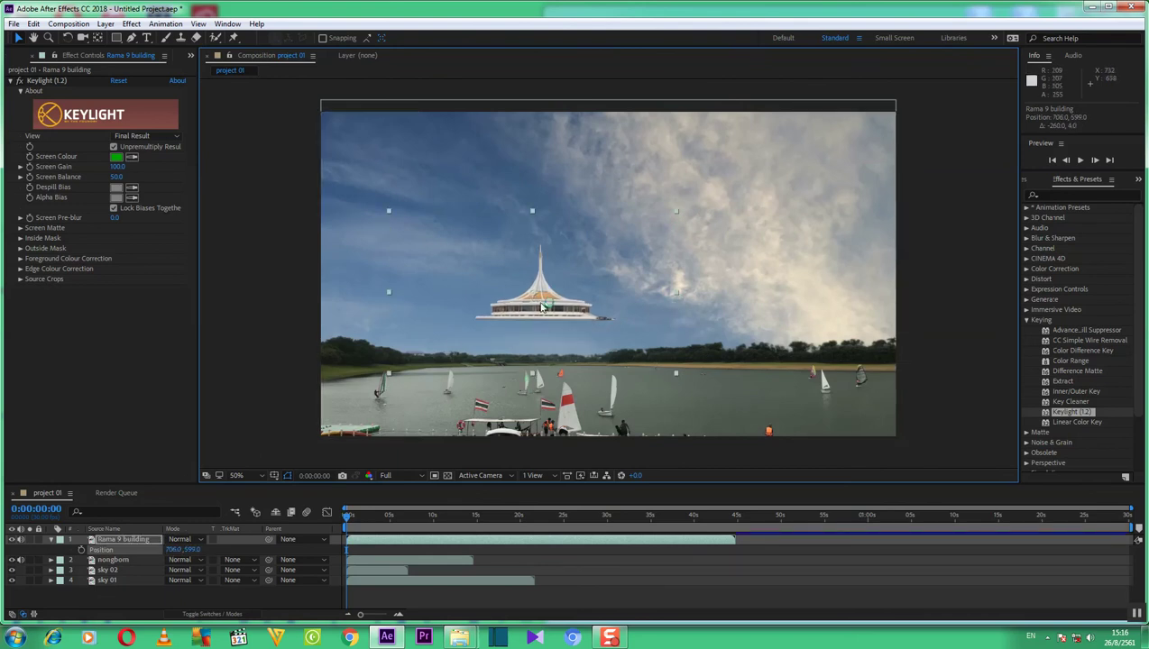
Drag the building down onto the far shoreline, ending at Position 726.0, 745.0.
drag(534, 296, 537, 340)
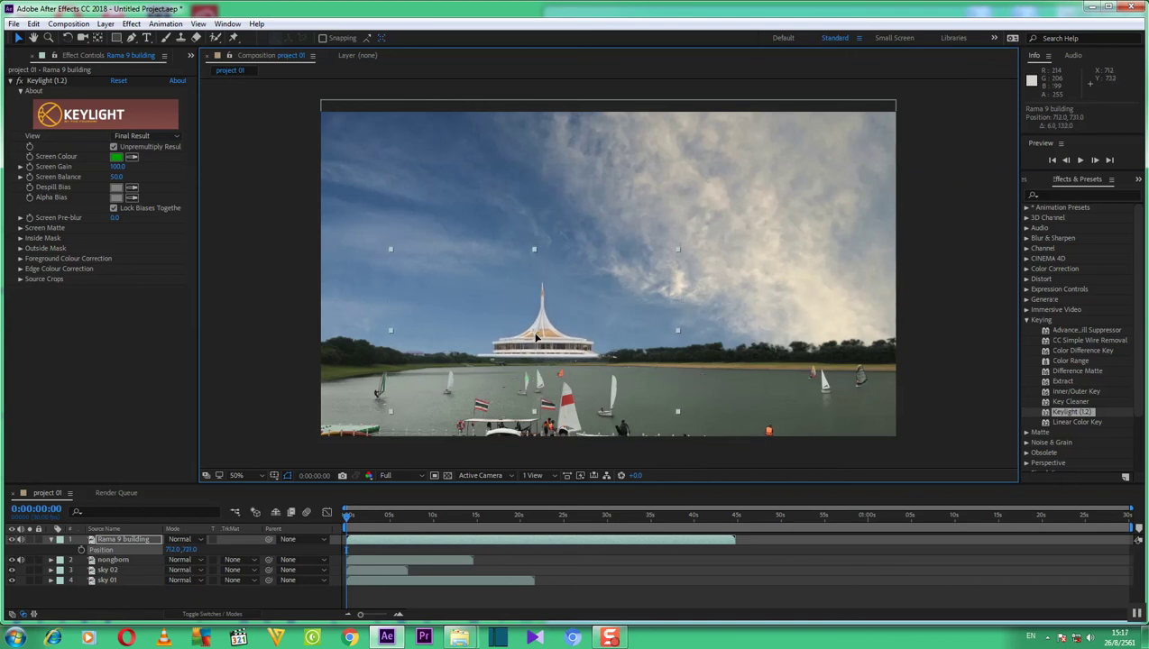
drag(537, 341, 538, 342)
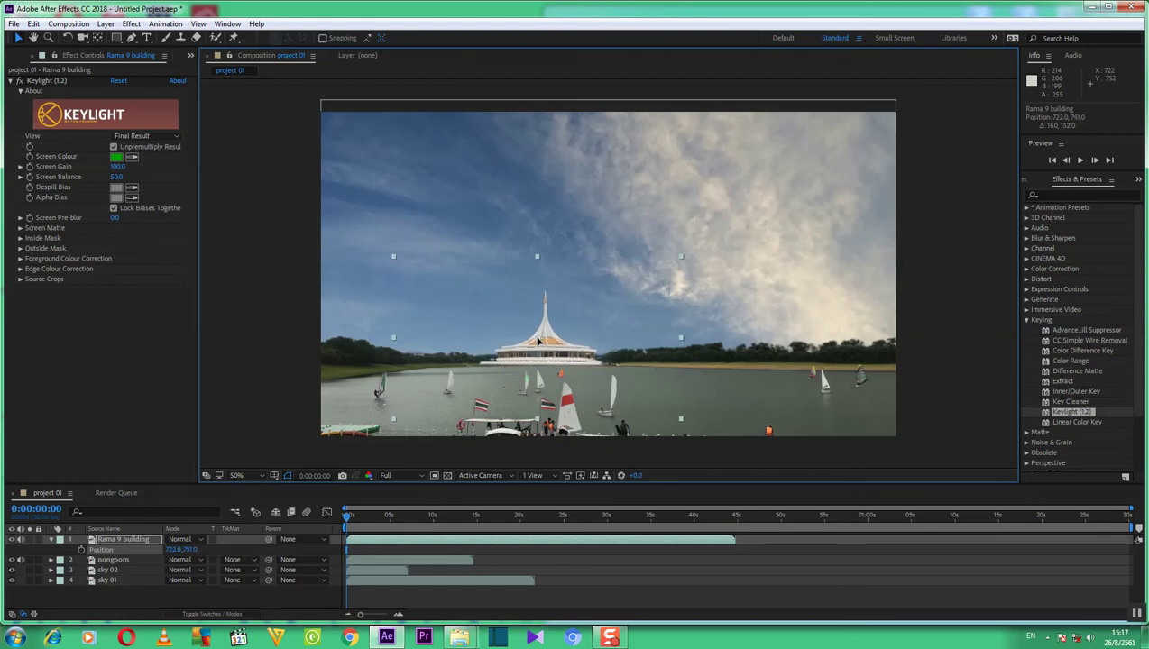
drag(538, 341, 539, 340)
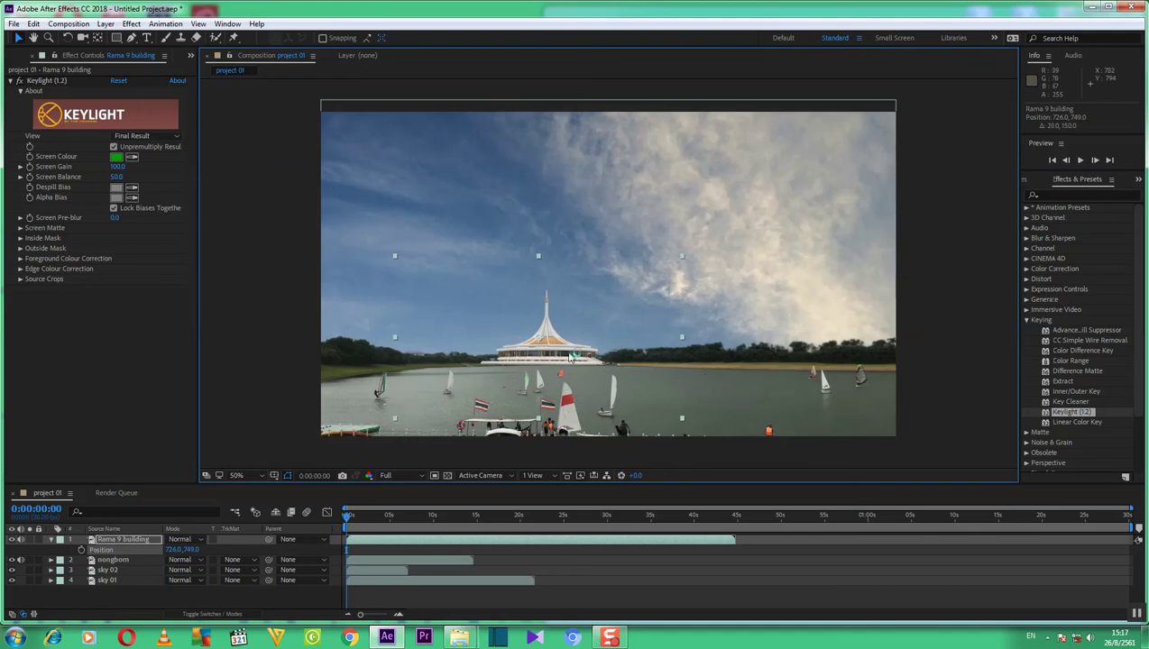
drag(539, 340, 537, 340)
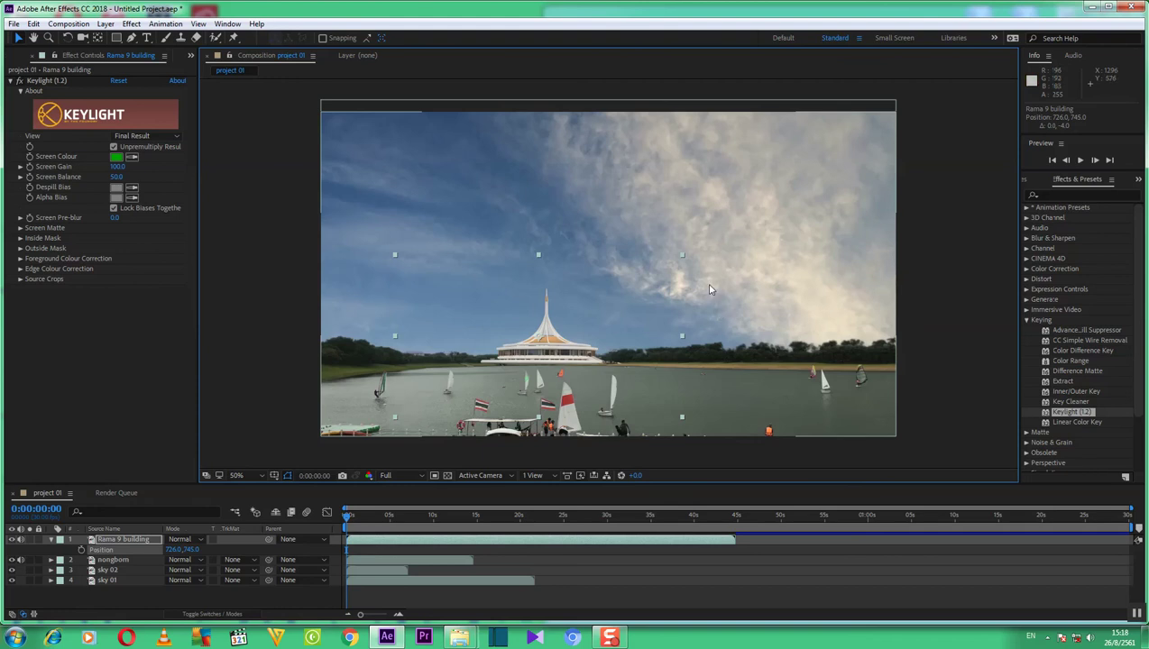
click(708, 290)
click(716, 358)
click(625, 372)
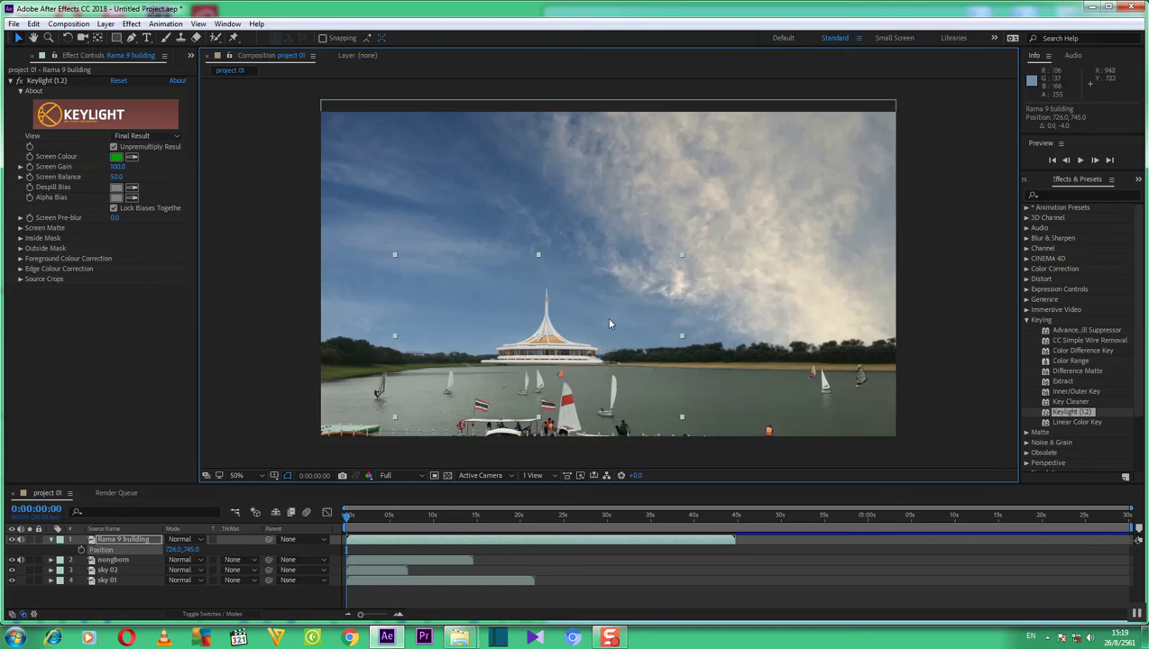
key(slash)
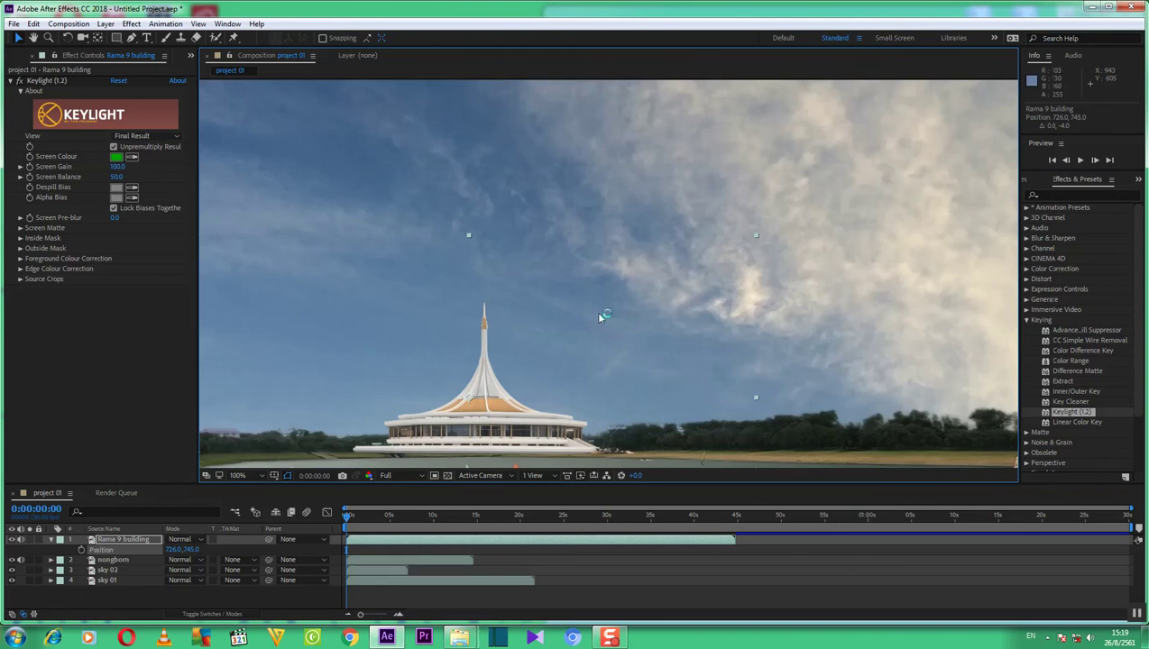
key(comma)
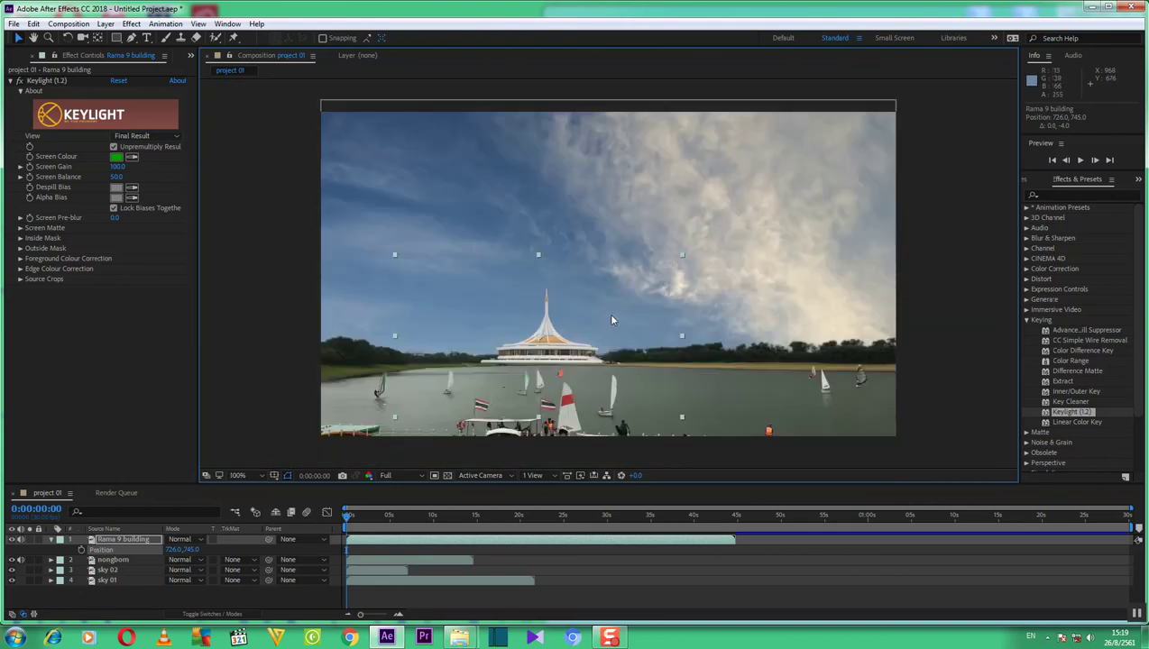
key(slash)
key(comma)
key(comma)
key(comma)
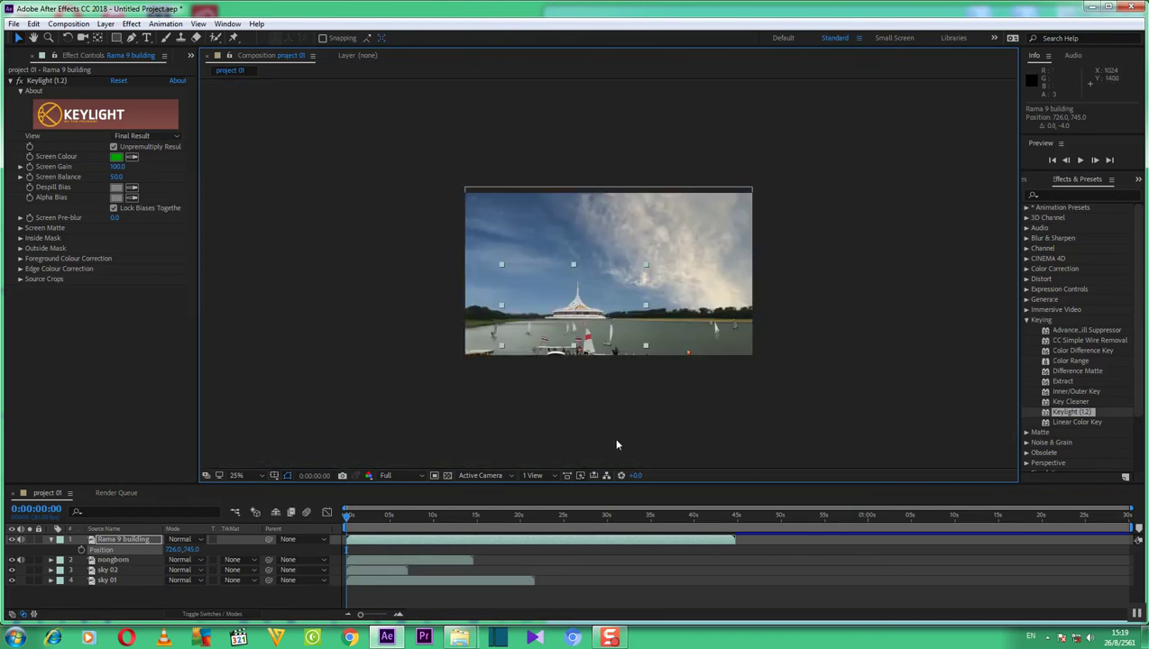
key(period)
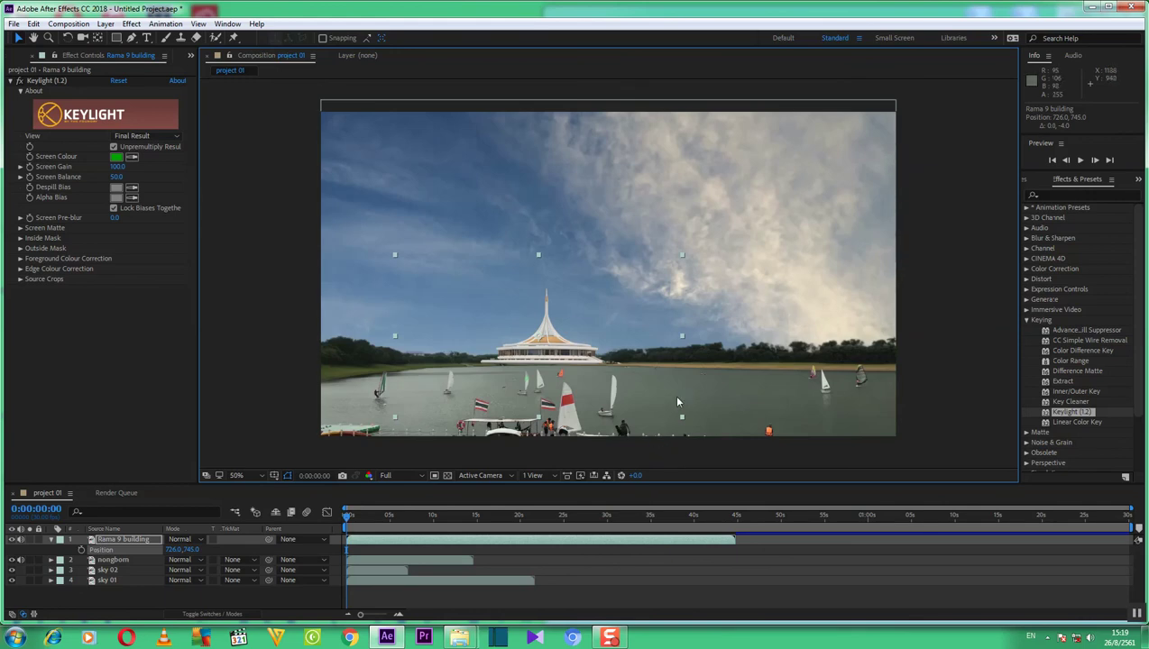
key(period)
scroll(678, 401, down, 4)
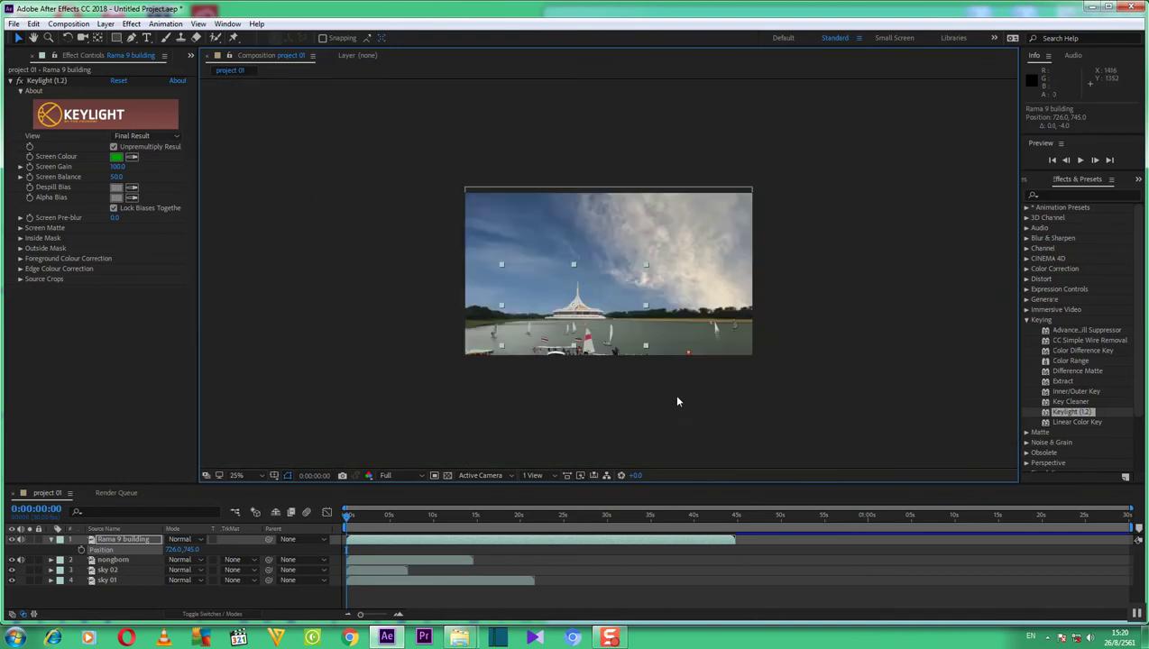
scroll(679, 401, up, 9)
scroll(679, 400, down, 10)
scroll(679, 400, up, 3)
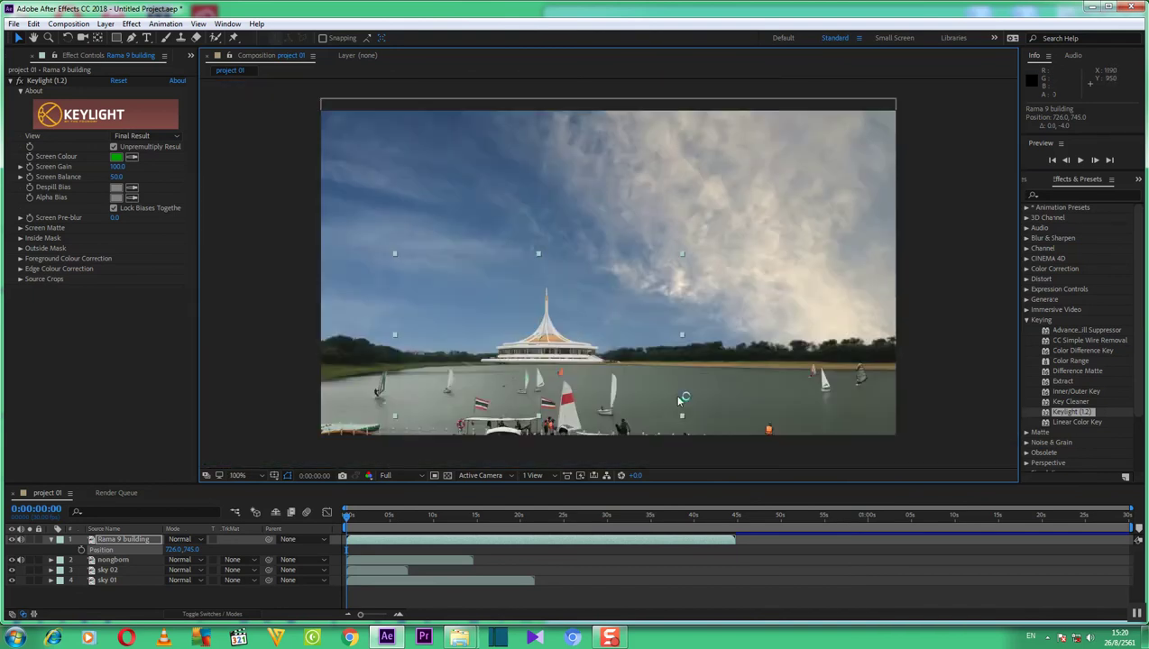
scroll(679, 400, up, 4)
scroll(679, 401, down, 7)
scroll(678, 401, up, 4)
scroll(678, 402, up, 2)
scroll(678, 402, down, 2)
scroll(679, 402, down, 2)
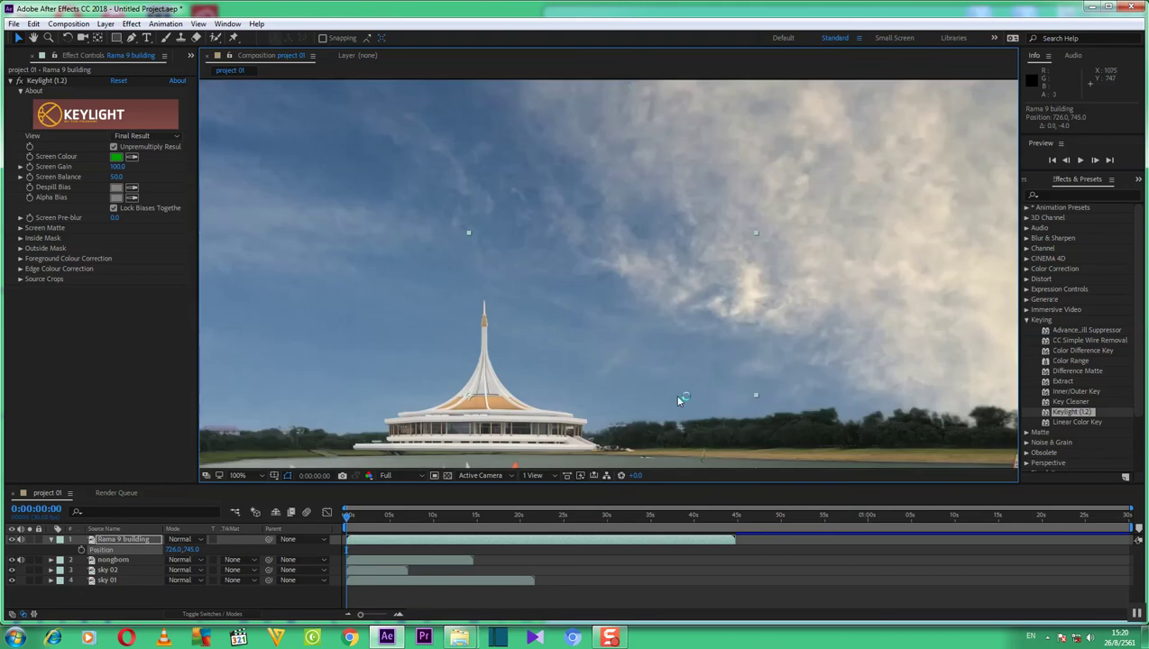
key(comma)
key(comma)
key(period)
key(period)
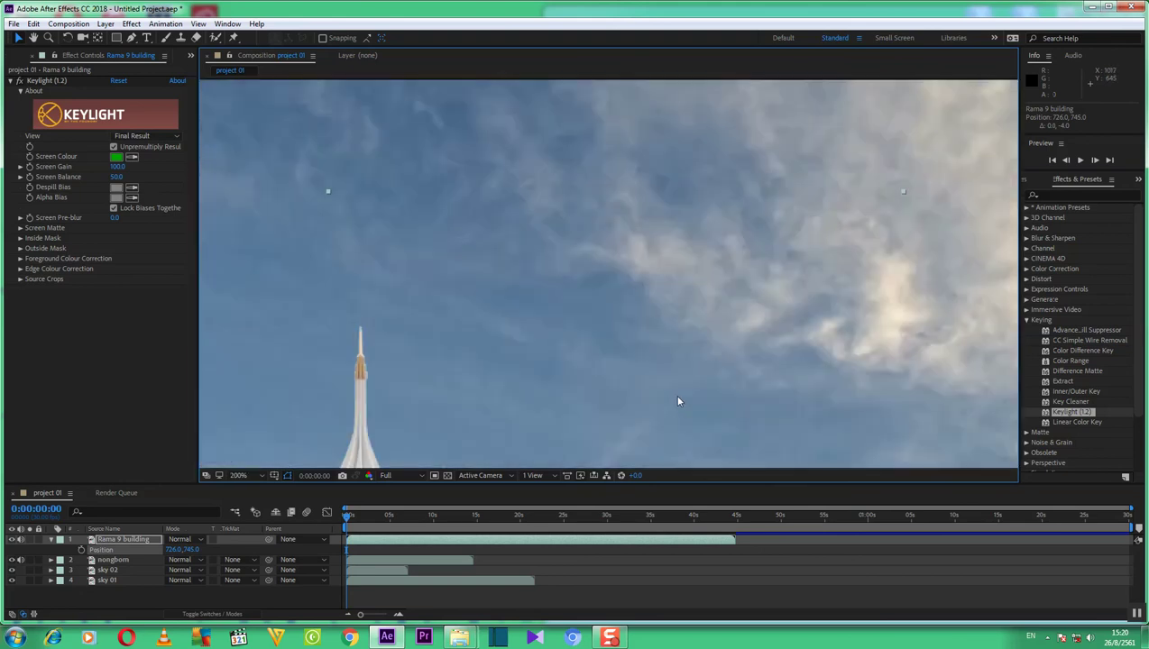
scroll(678, 401, down, 4)
scroll(678, 401, up, 2)
scroll(678, 401, up, 3)
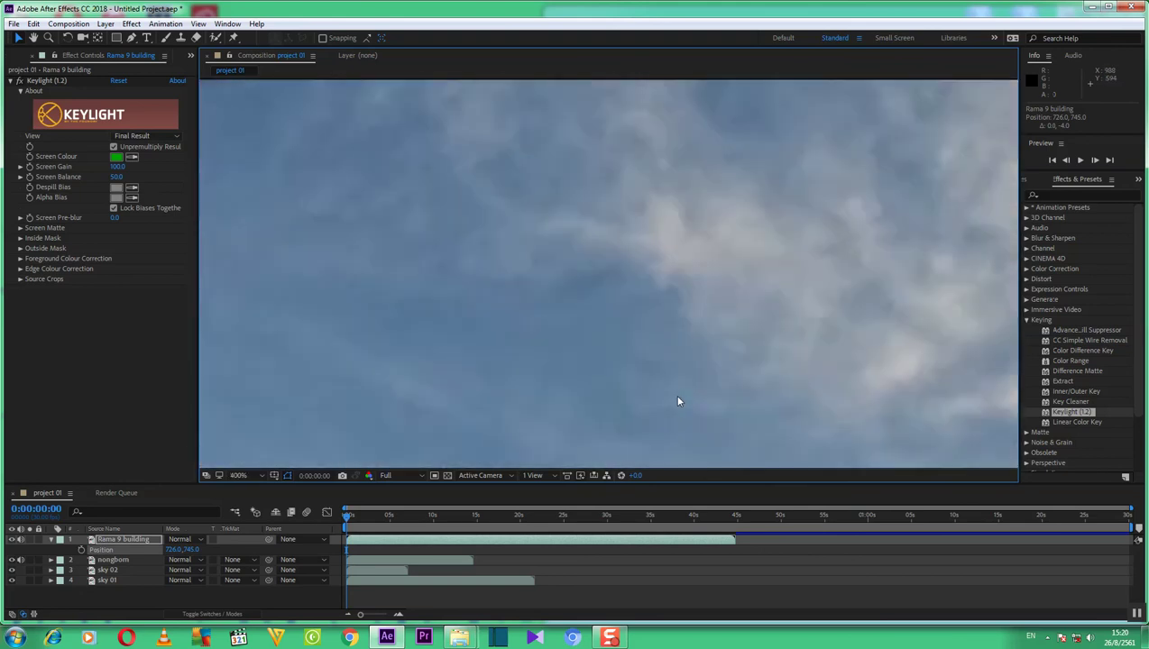
scroll(678, 401, down, 6)
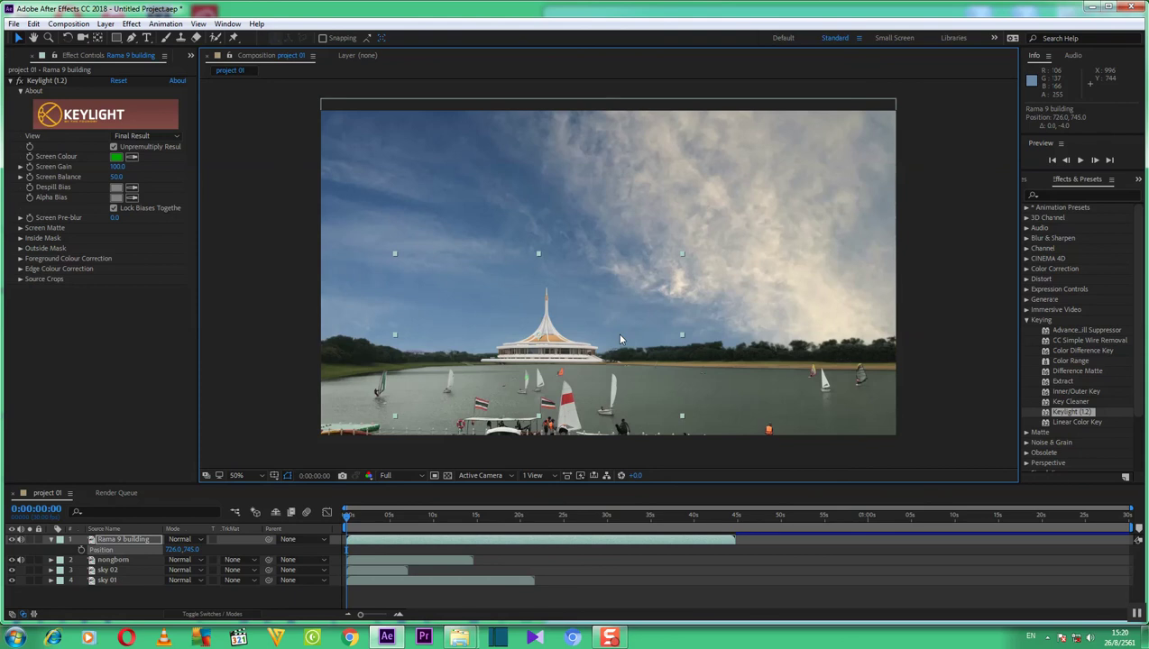
key(h)
key(v)
key(h)
key(v)
key(h)
Zoom in to 200% and pan to inspect the building up close.
drag(642, 396, 645, 383)
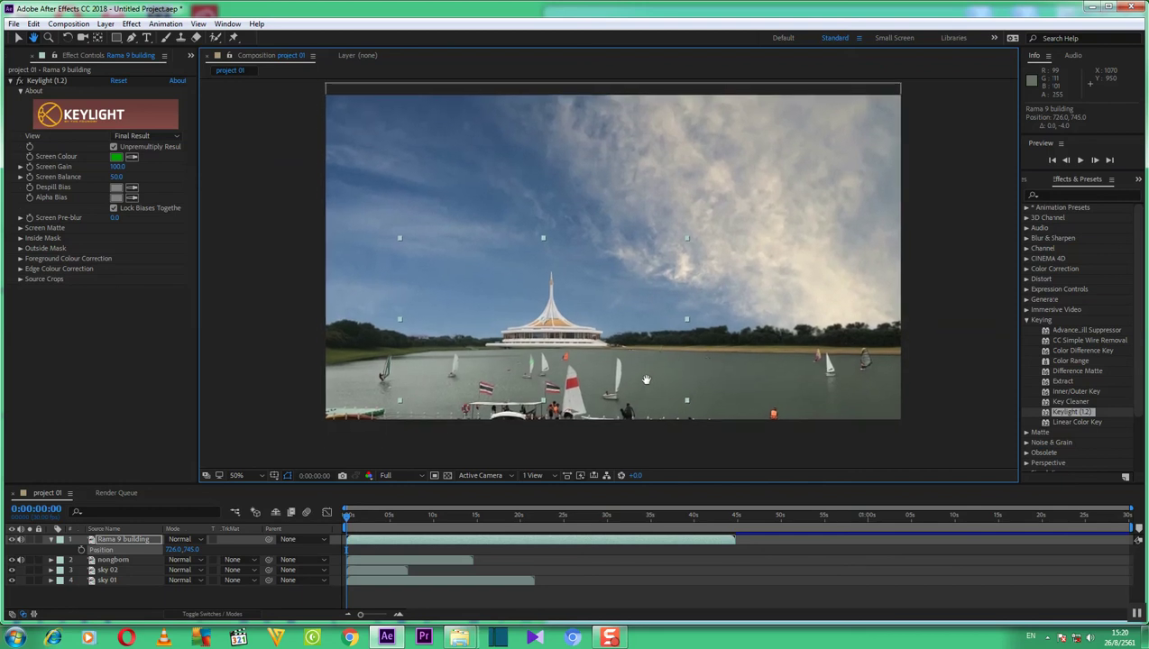
key(period)
key(period)
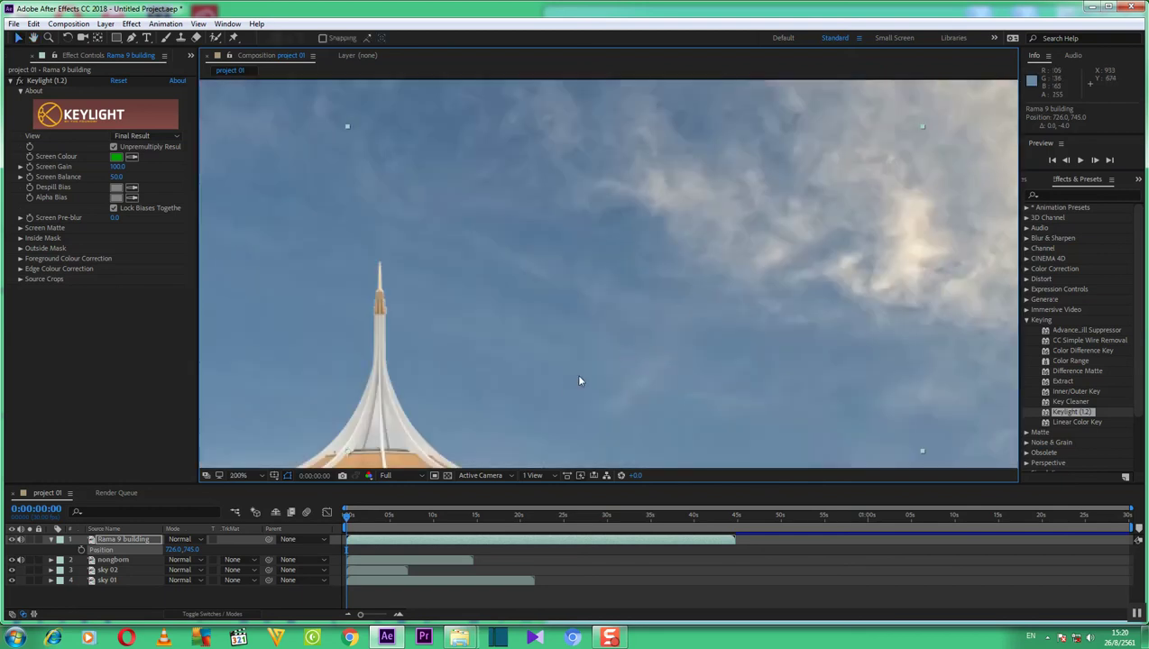
key(h)
mouse_move(578, 387)
mouse_down()
mouse_move(598, 343)
mouse_move(668, 290)
mouse_up()
key(v)
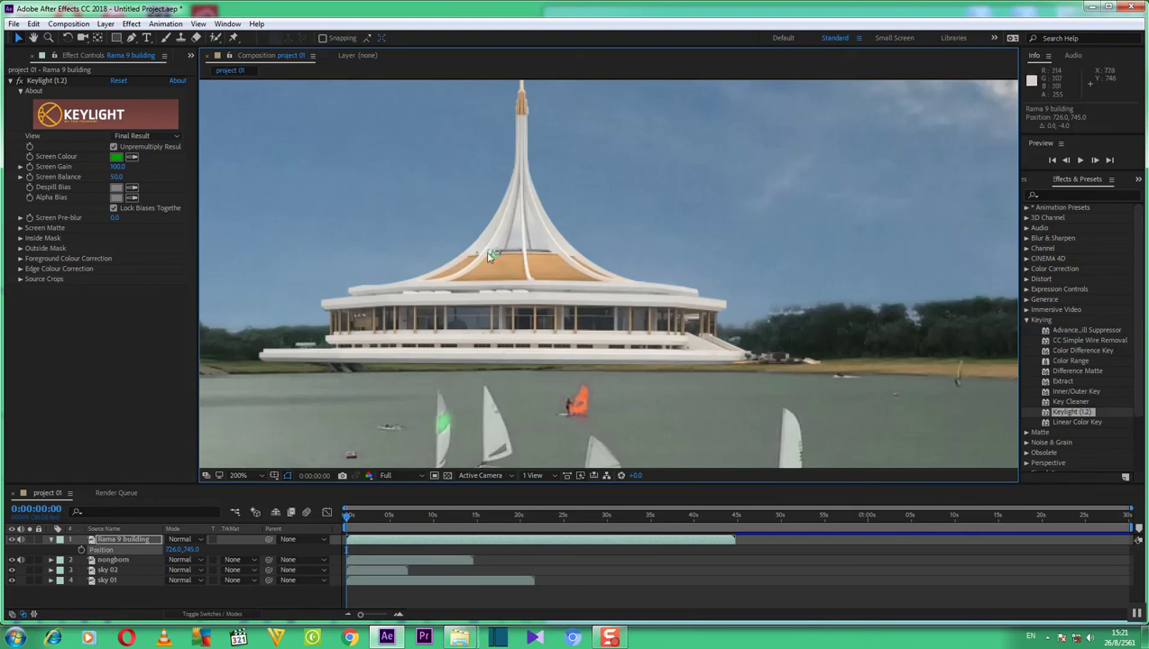
Nudge the building slightly left and down to Position 724.5, 748.0, then zoom to 100%.
click(141, 542)
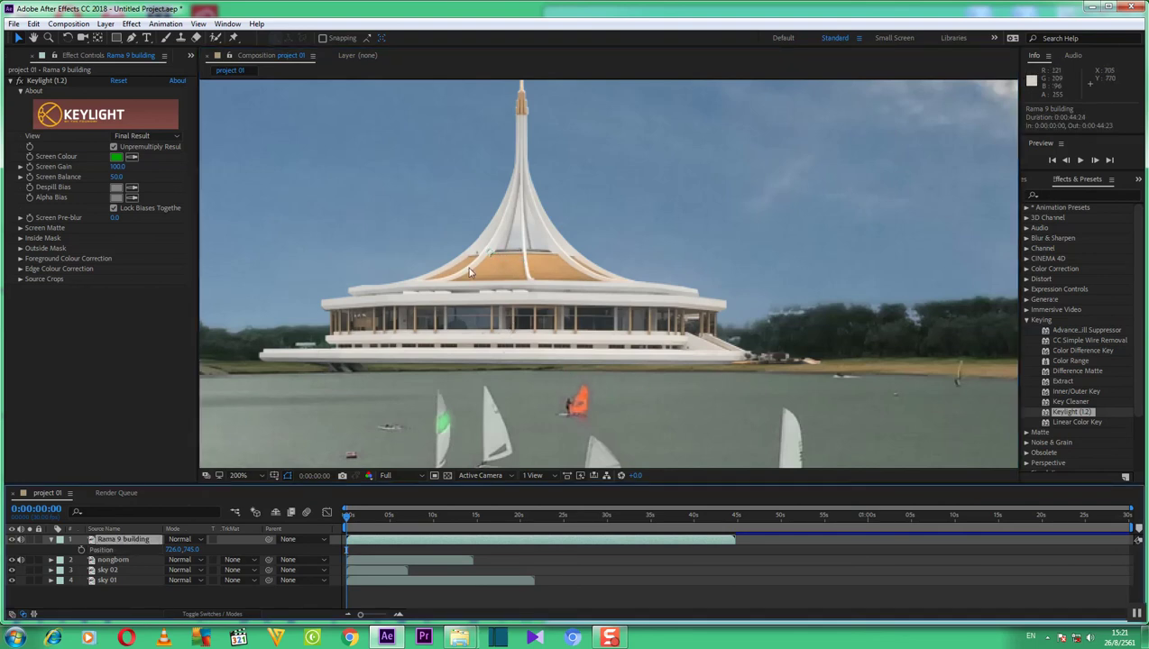
drag(490, 255, 488, 258)
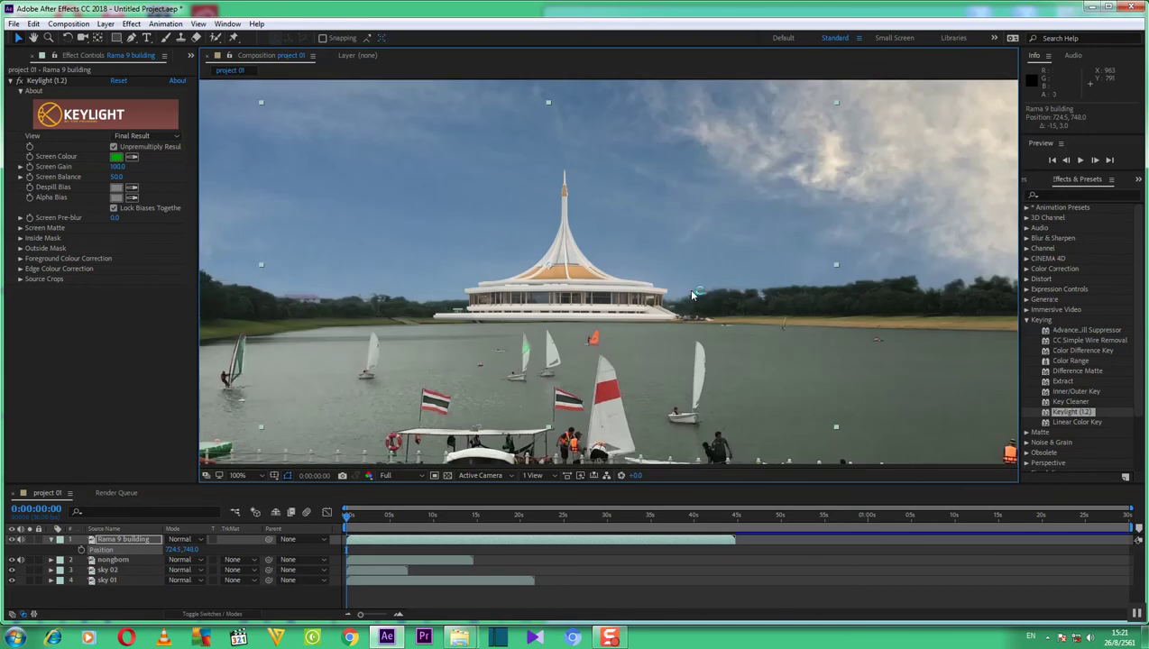
key(comma)
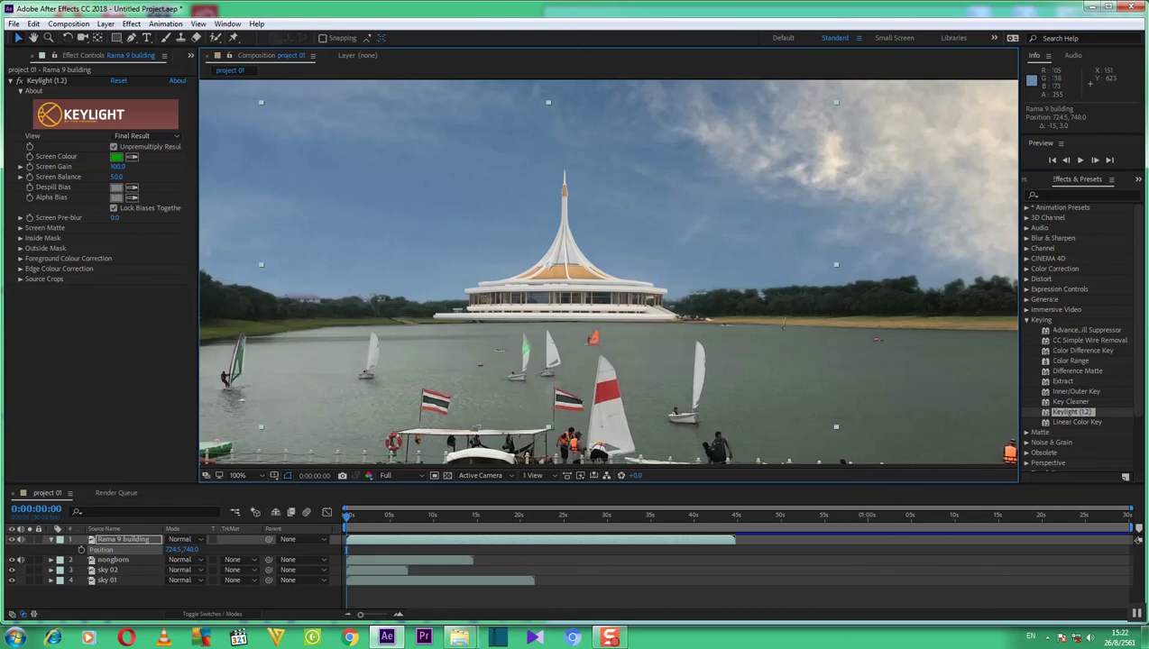
Rotate the Rama 9 building layer to -0.5° so it sits level over the lake.
click(115, 542)
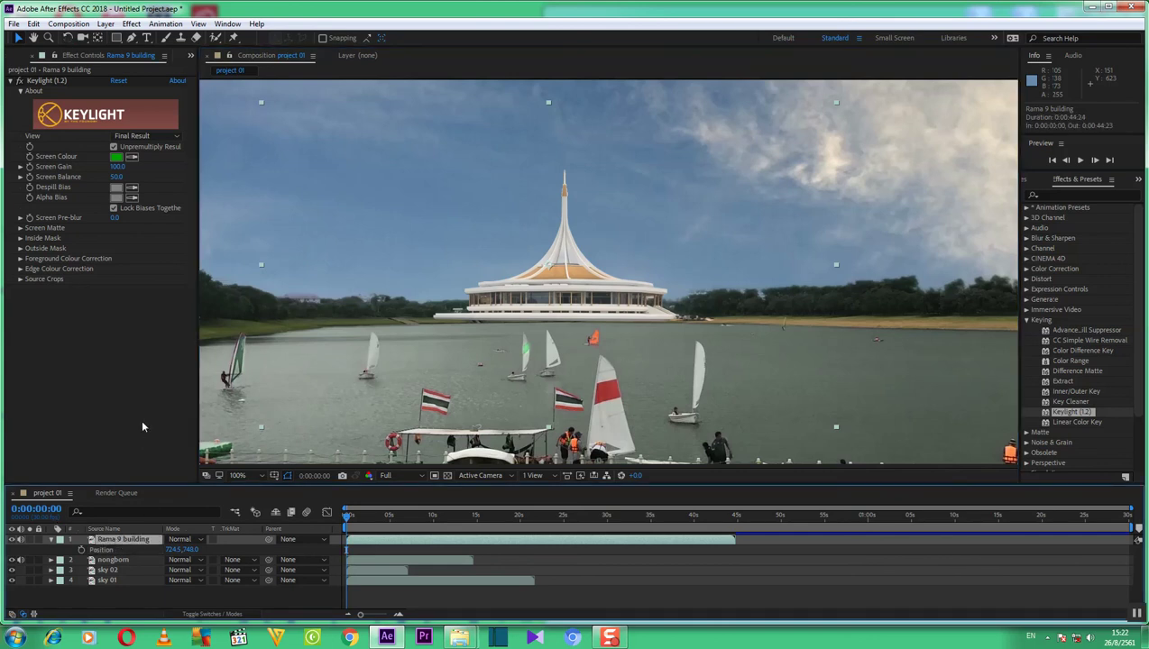
click(68, 39)
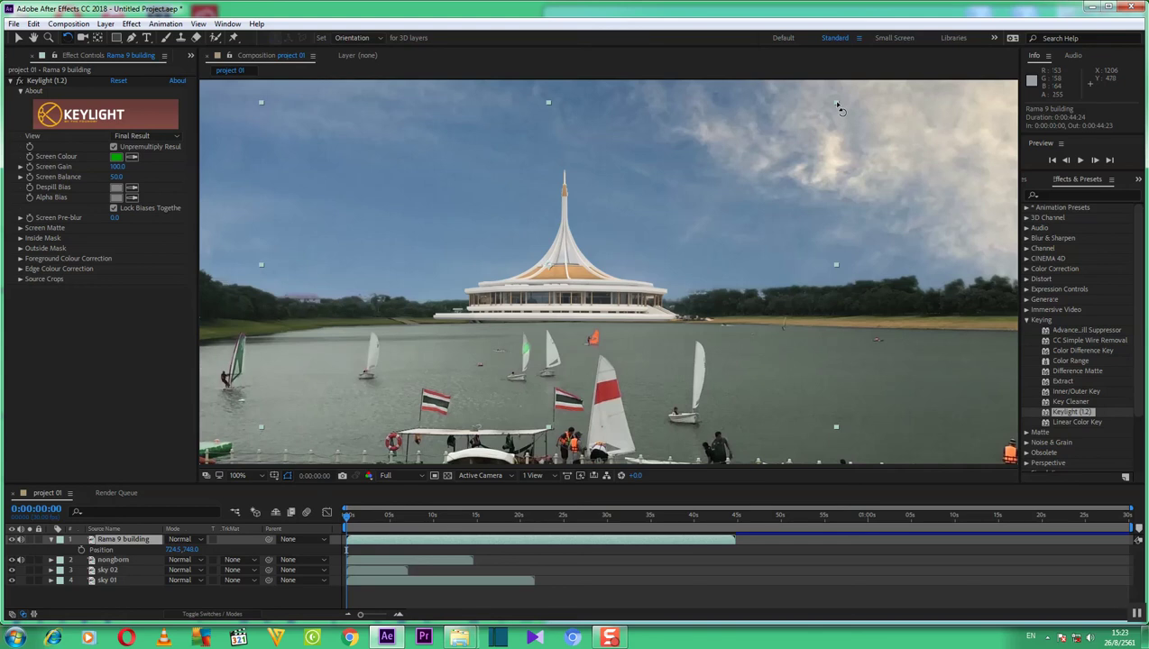
click(838, 107)
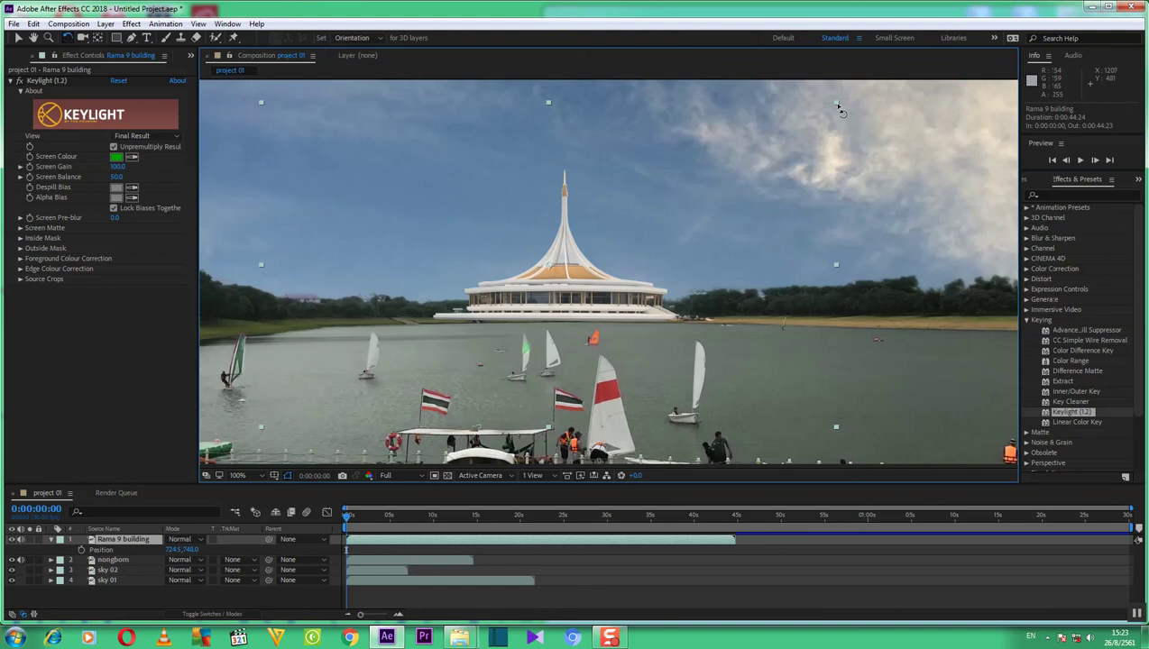
drag(839, 109, 839, 106)
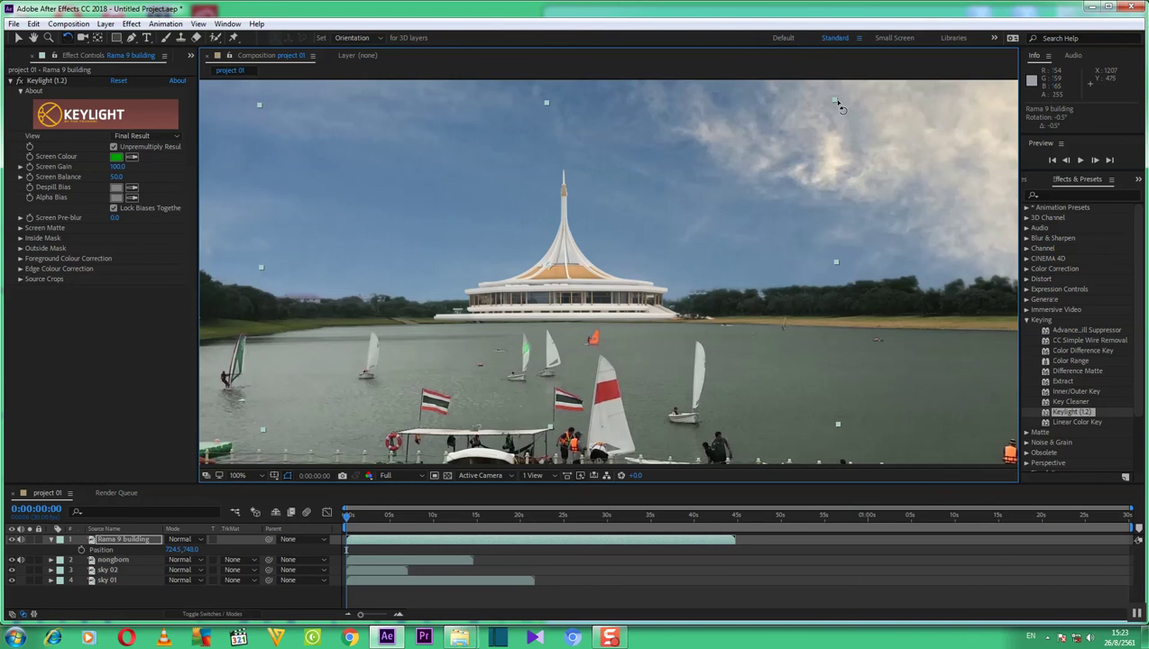
drag(838, 107, 836, 108)
drag(838, 107, 838, 107)
key(period)
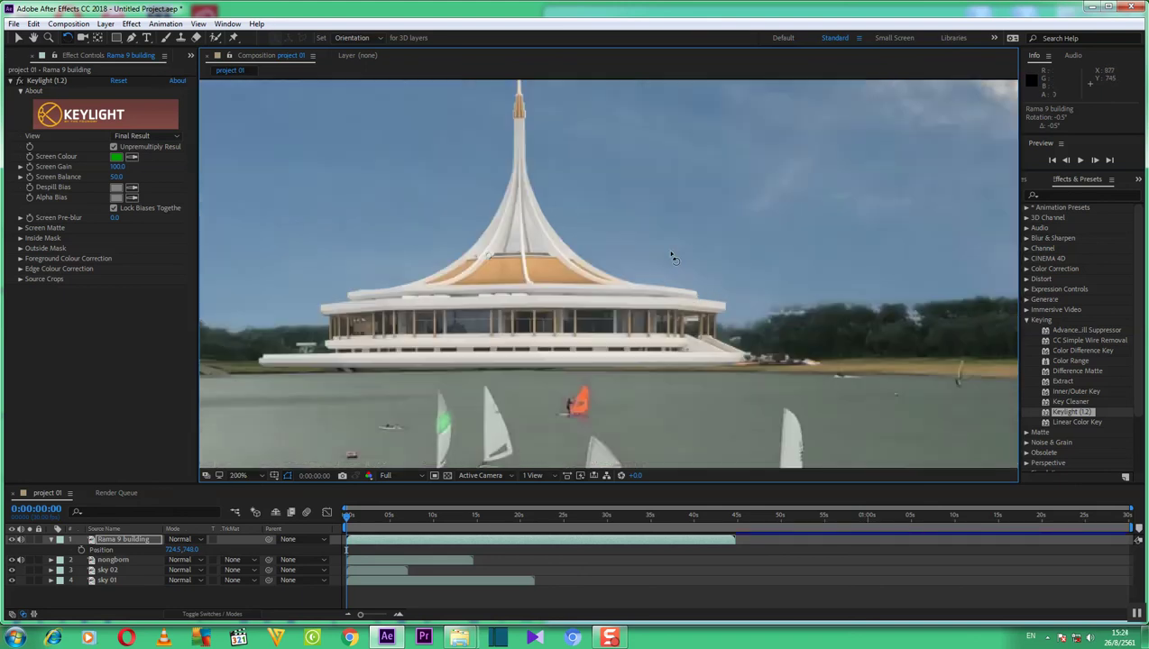
key(period)
key(comma)
key(period)
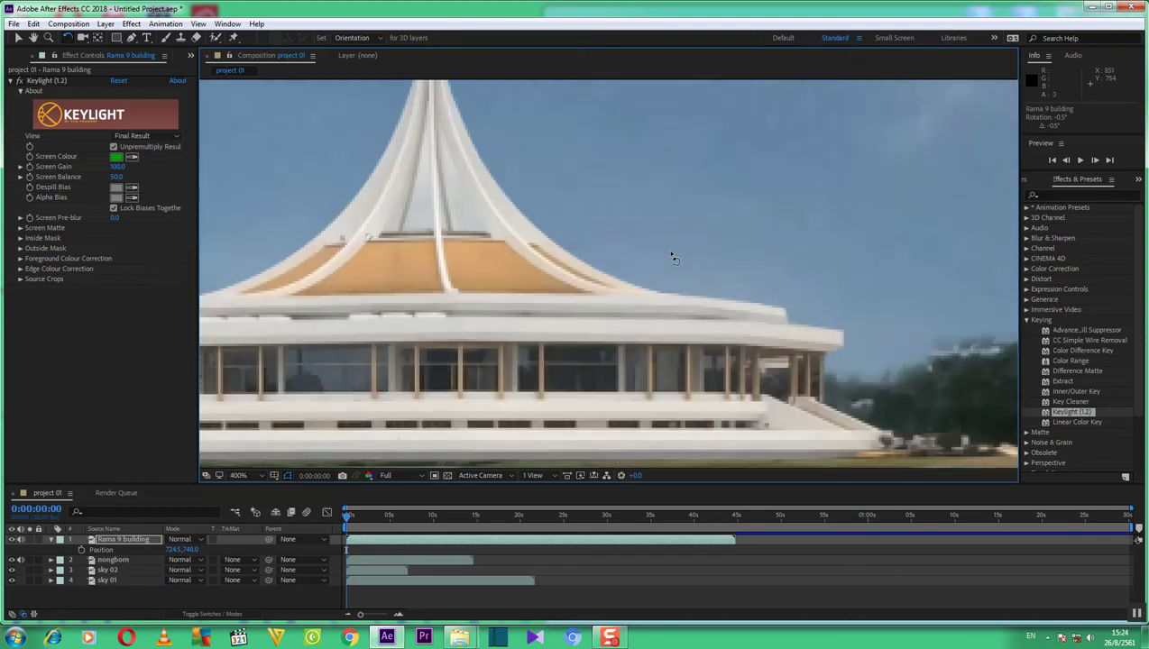
key(comma)
key(comma)
key(period)
key(period)
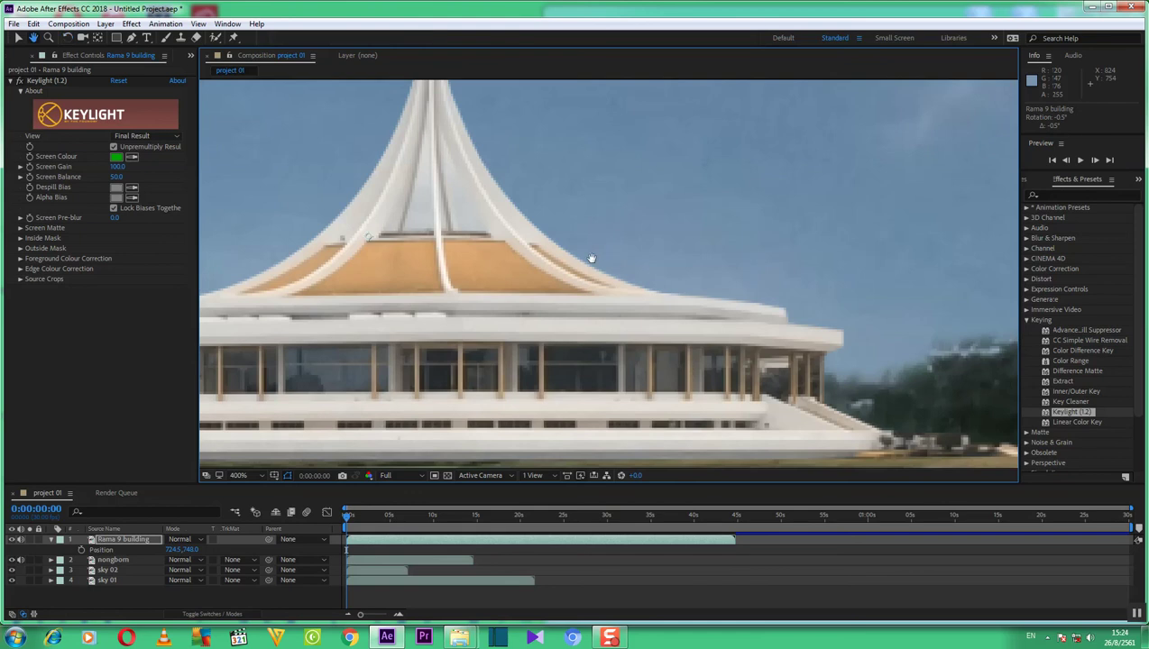
mouse_move(517, 289)
mouse_down()
mouse_move(556, 251)
mouse_move(677, 247)
mouse_up()
drag(580, 253, 373, 255)
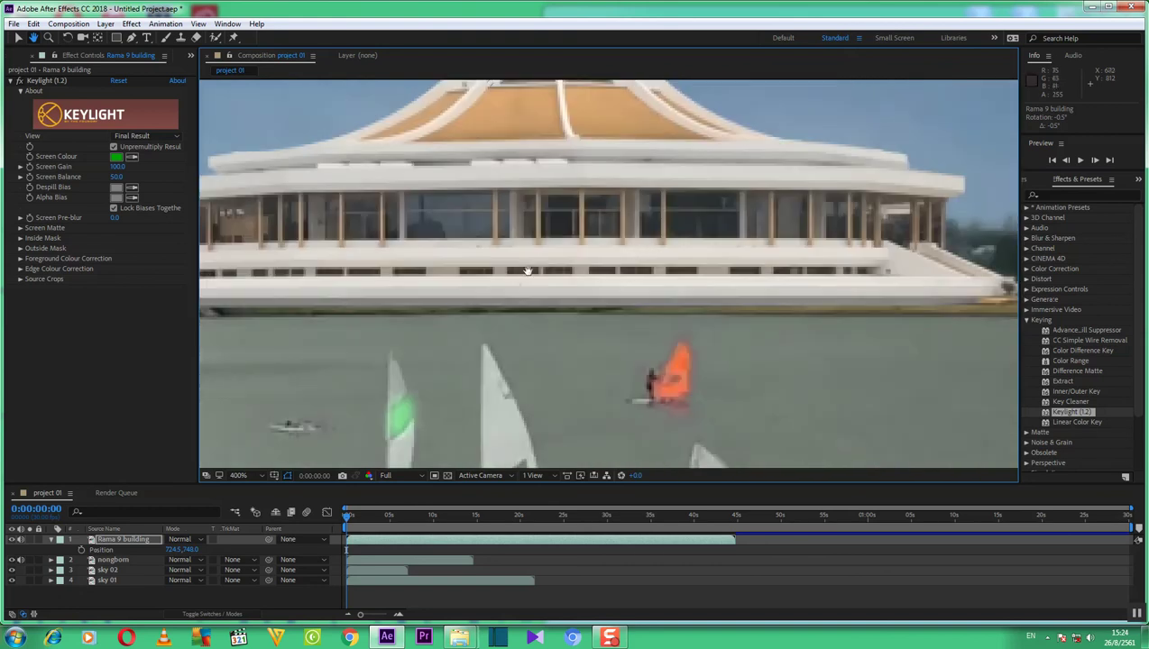
mouse_move(606, 251)
mouse_down()
mouse_move(454, 256)
mouse_move(695, 259)
mouse_up()
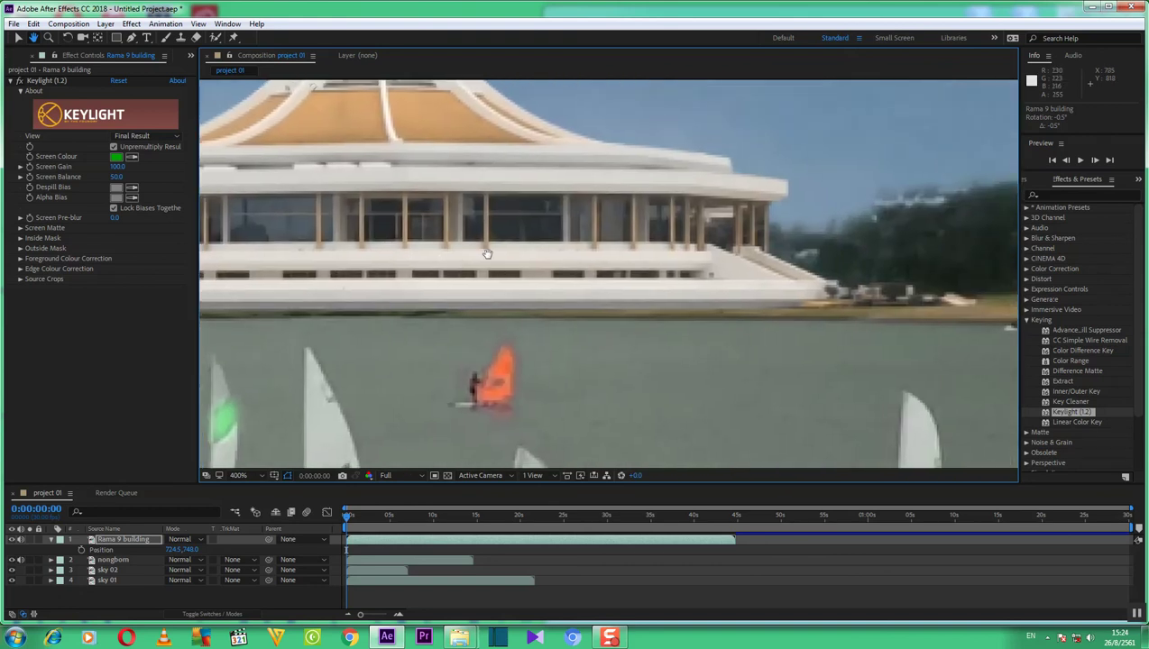
mouse_move(590, 257)
mouse_down()
mouse_move(744, 256)
mouse_move(628, 267)
mouse_up()
key(w)
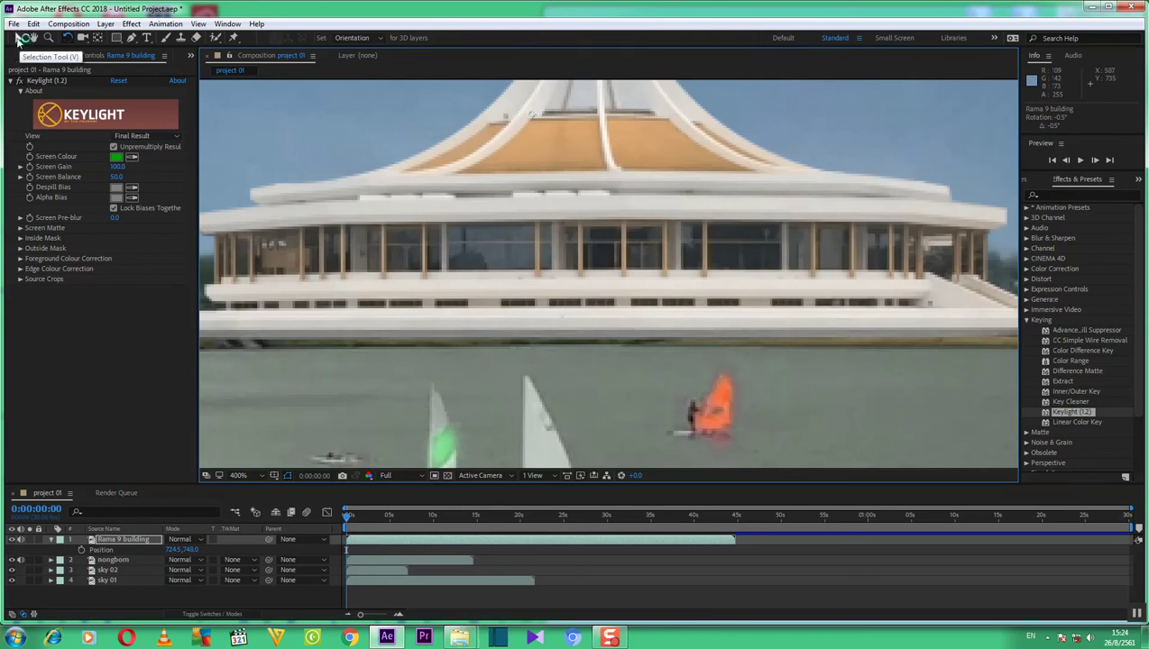
click(18, 41)
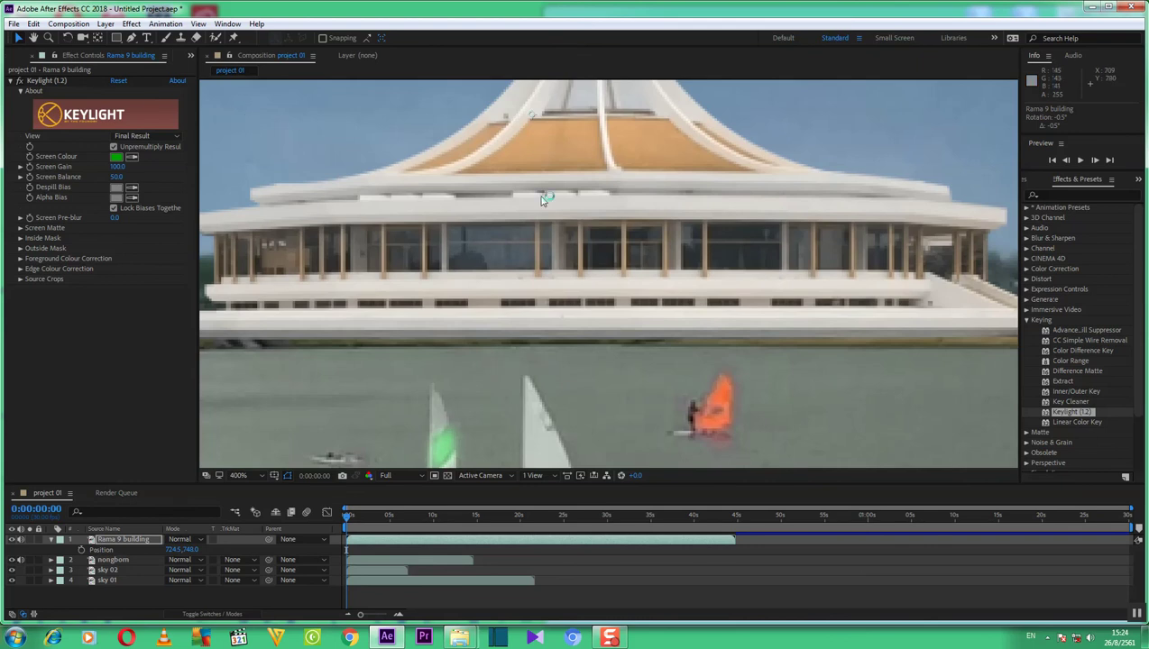
scroll(633, 195, down, 6)
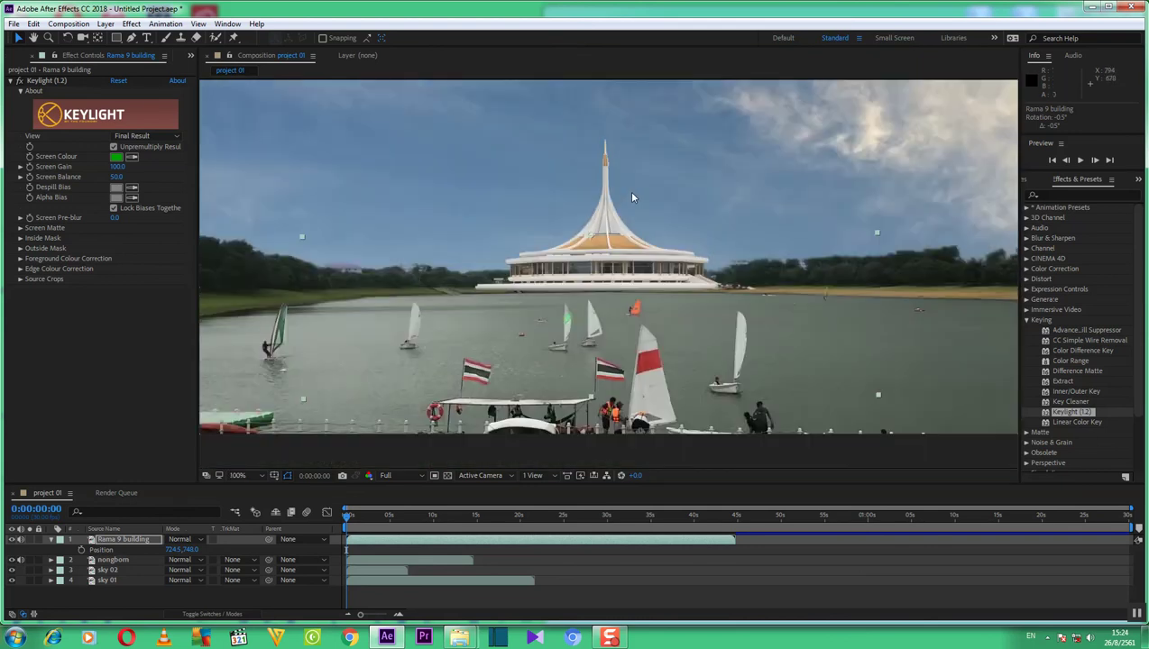
scroll(632, 195, up, 1)
scroll(632, 194, up, 1)
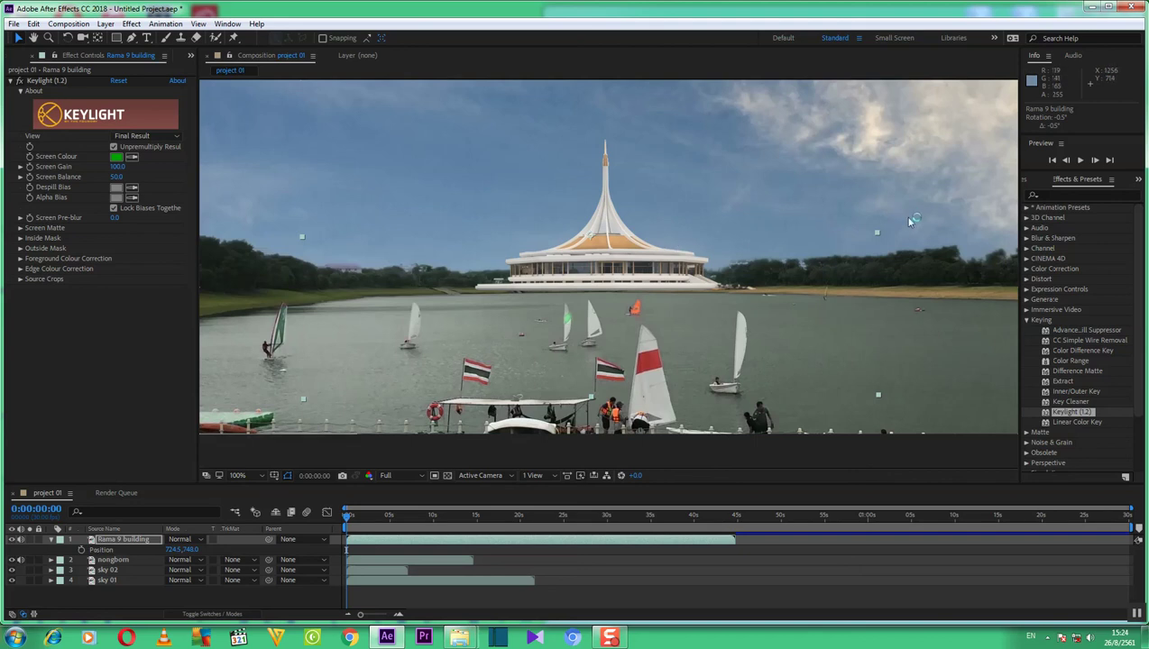
scroll(650, 229, up, 1)
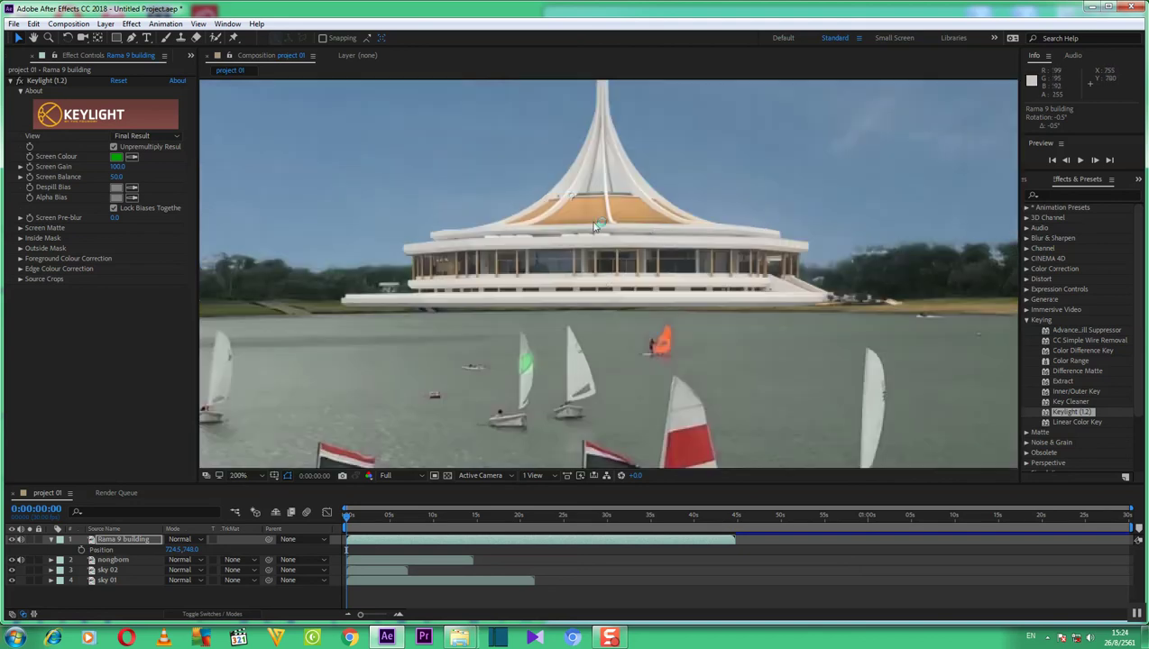
click(103, 542)
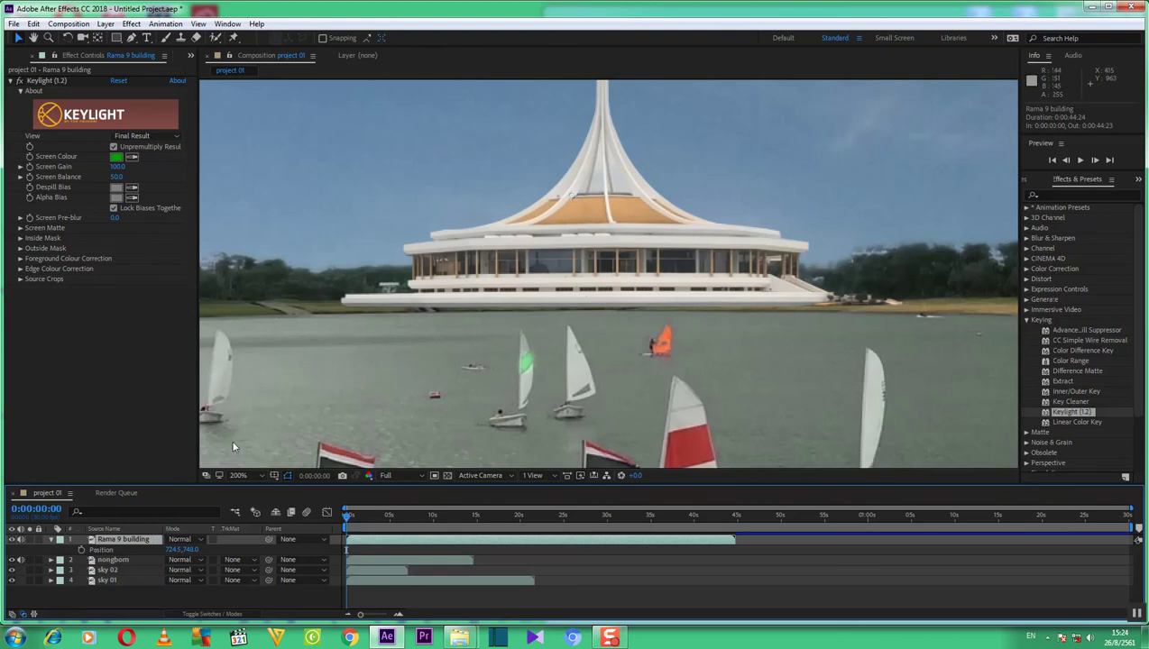
Nudge the building layer down a few pixels, checking its base at higher magnification.
click(570, 199)
drag(570, 198, 570, 201)
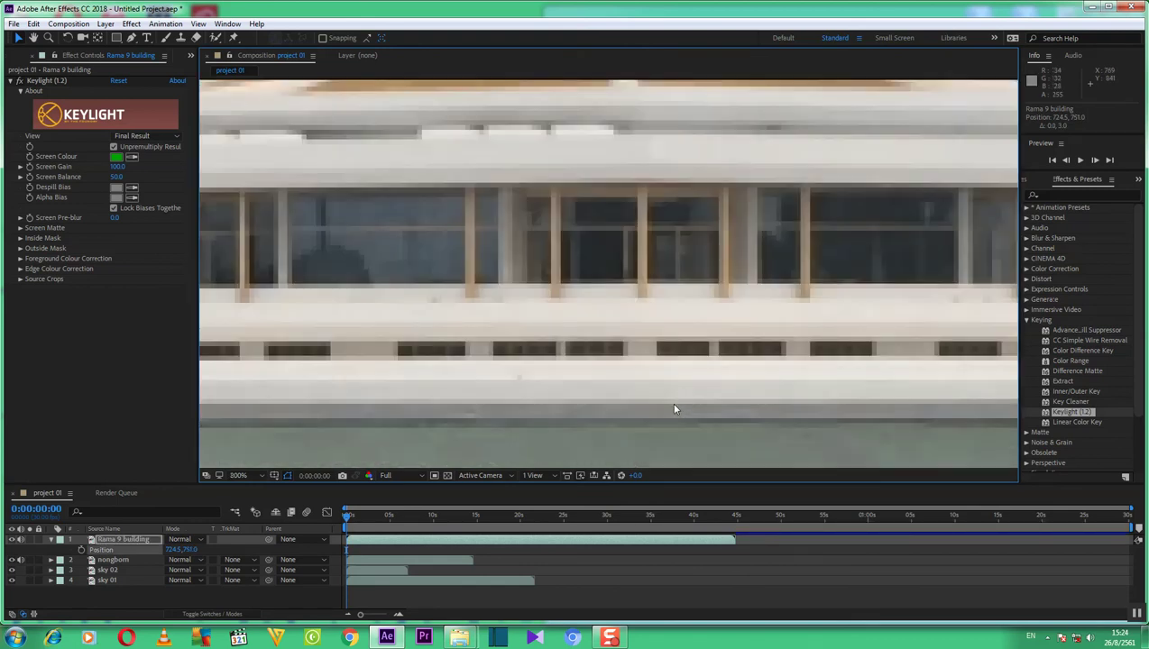
key(period)
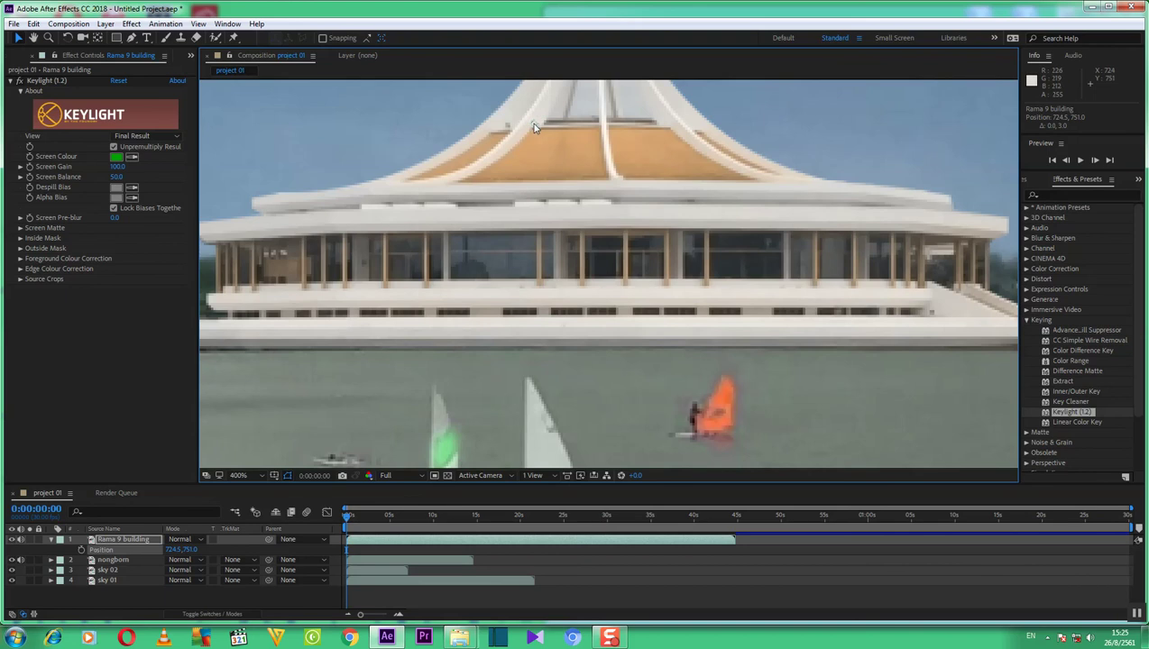
drag(533, 124, 533, 129)
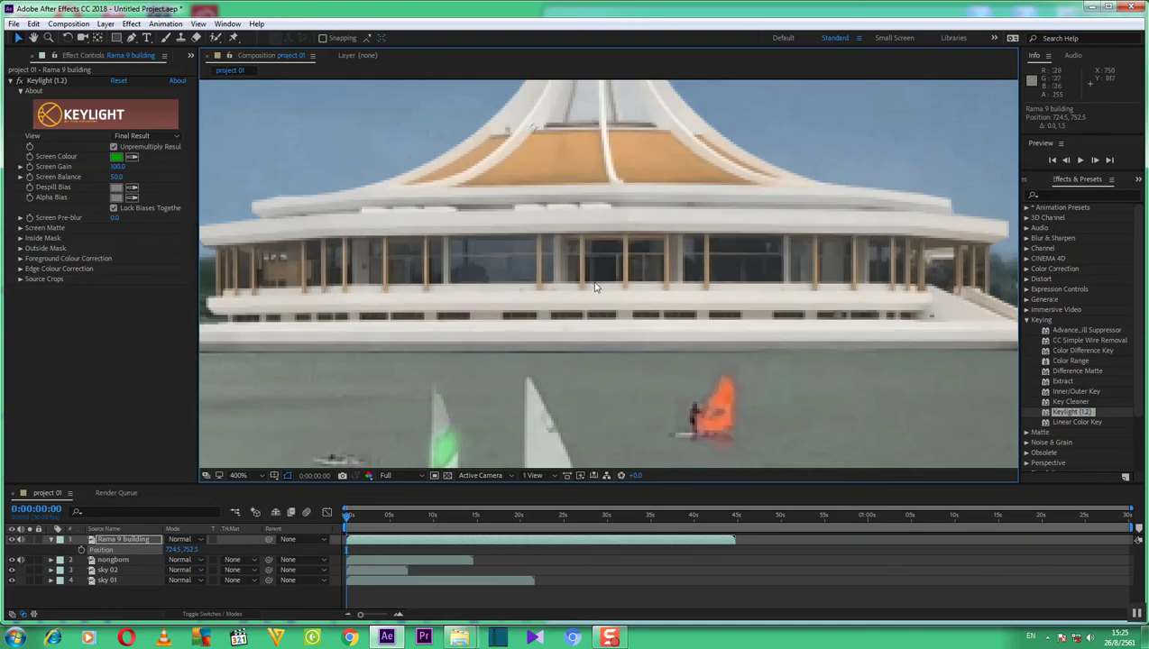
key(slash)
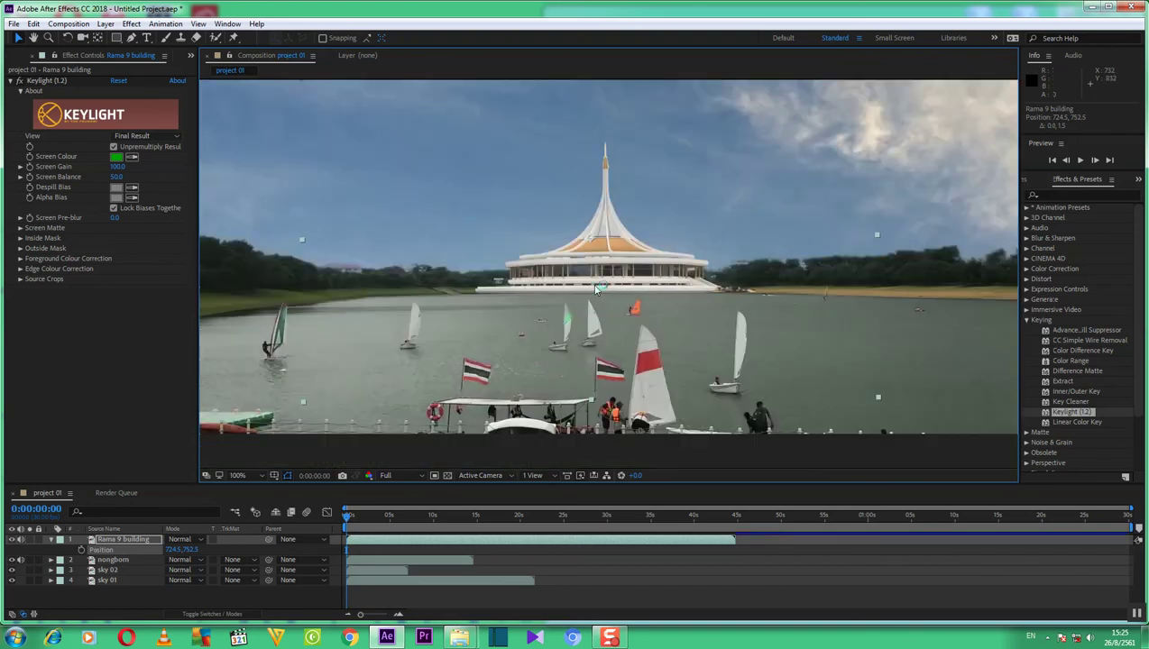
Fine-tune the building to Position 726.0, 752.0 on the lakeshore, then view the whole scene.
key(period)
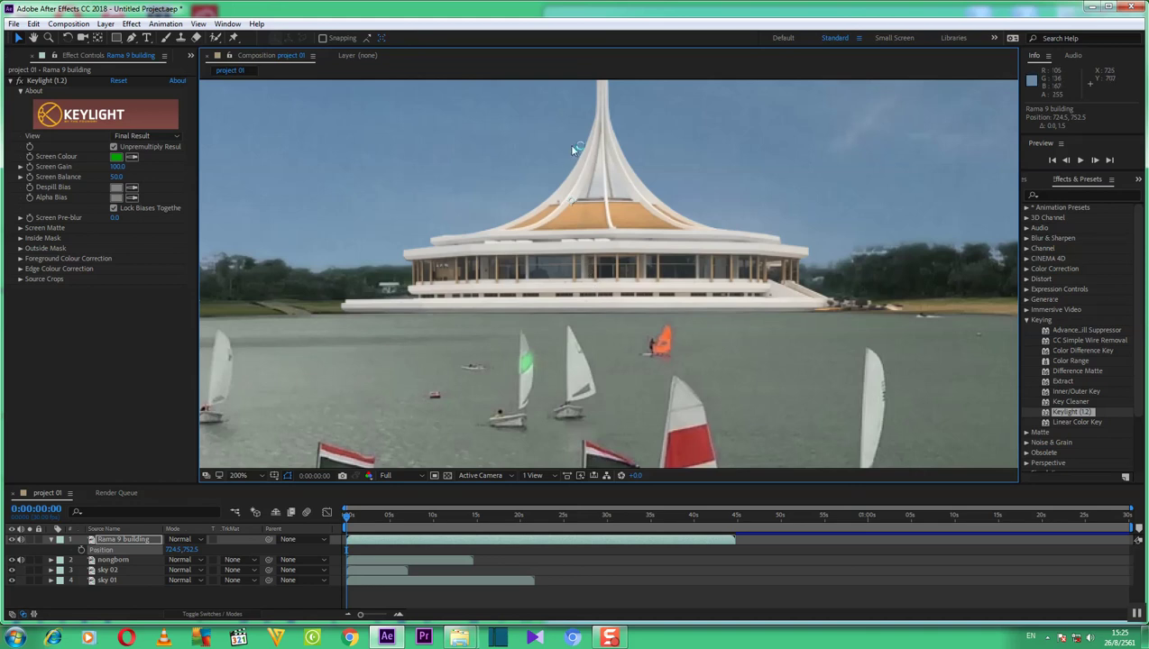
key(comma)
key(period)
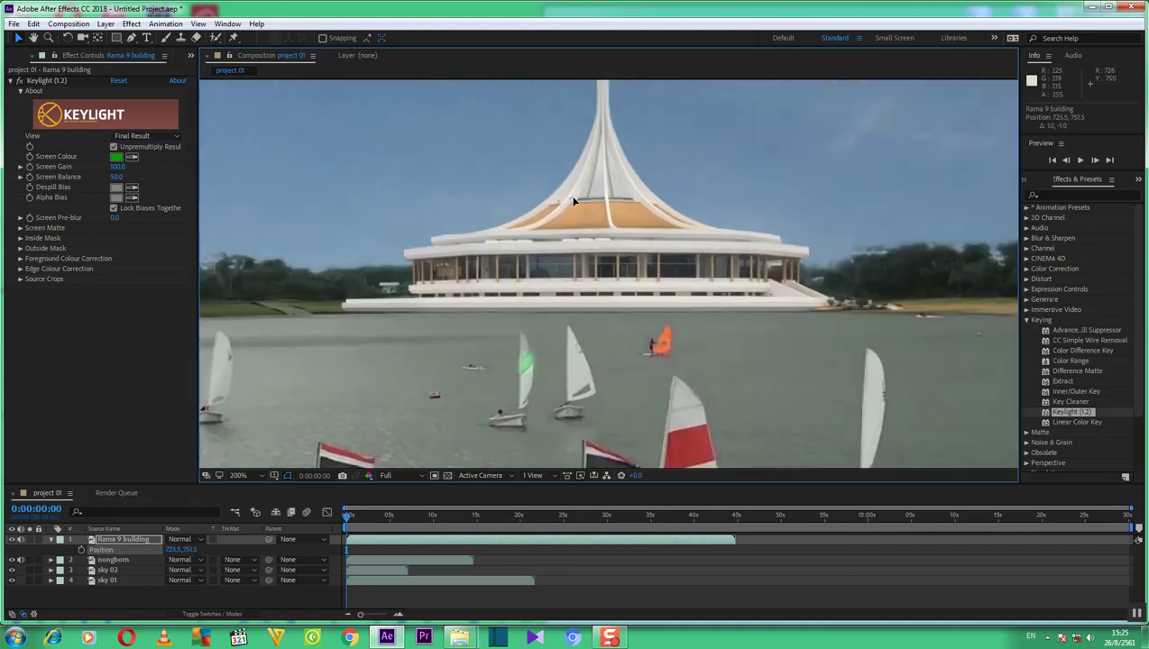
drag(569, 196, 572, 200)
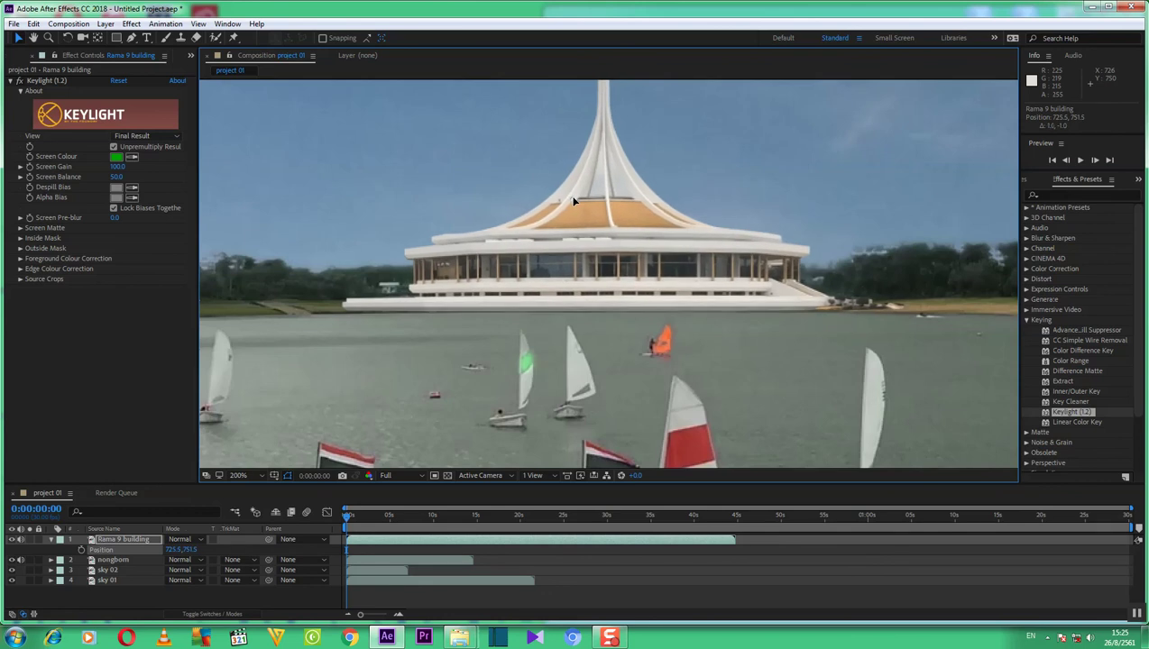
drag(574, 200, 574, 201)
key(comma)
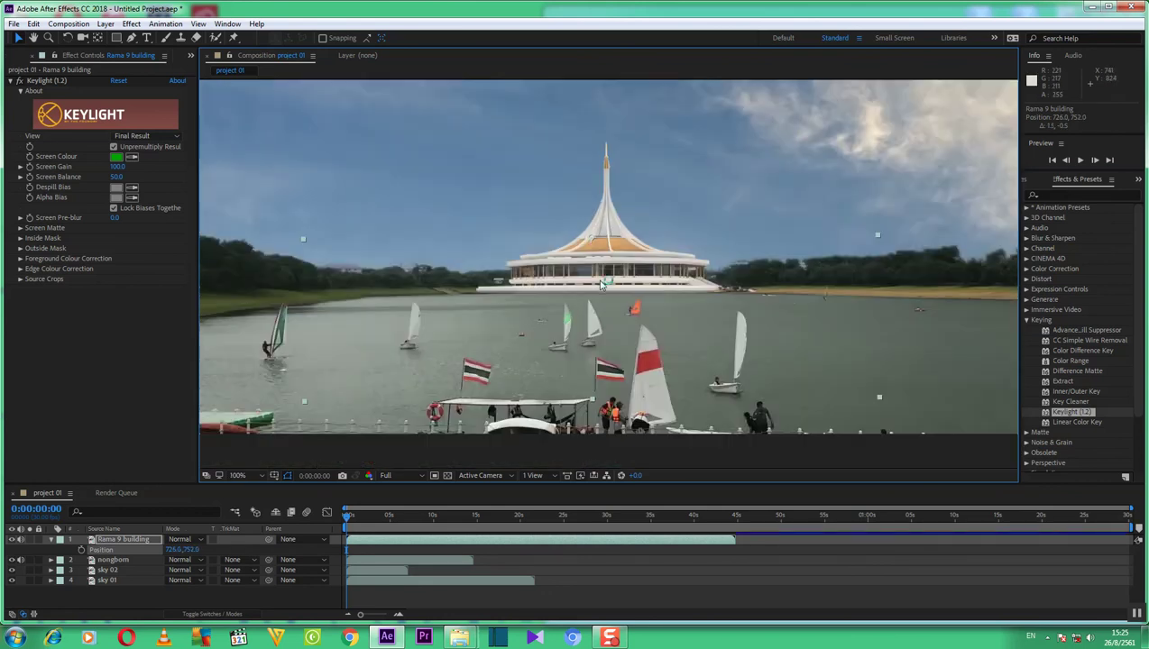
scroll(601, 283, down, 4)
scroll(601, 278, up, 2)
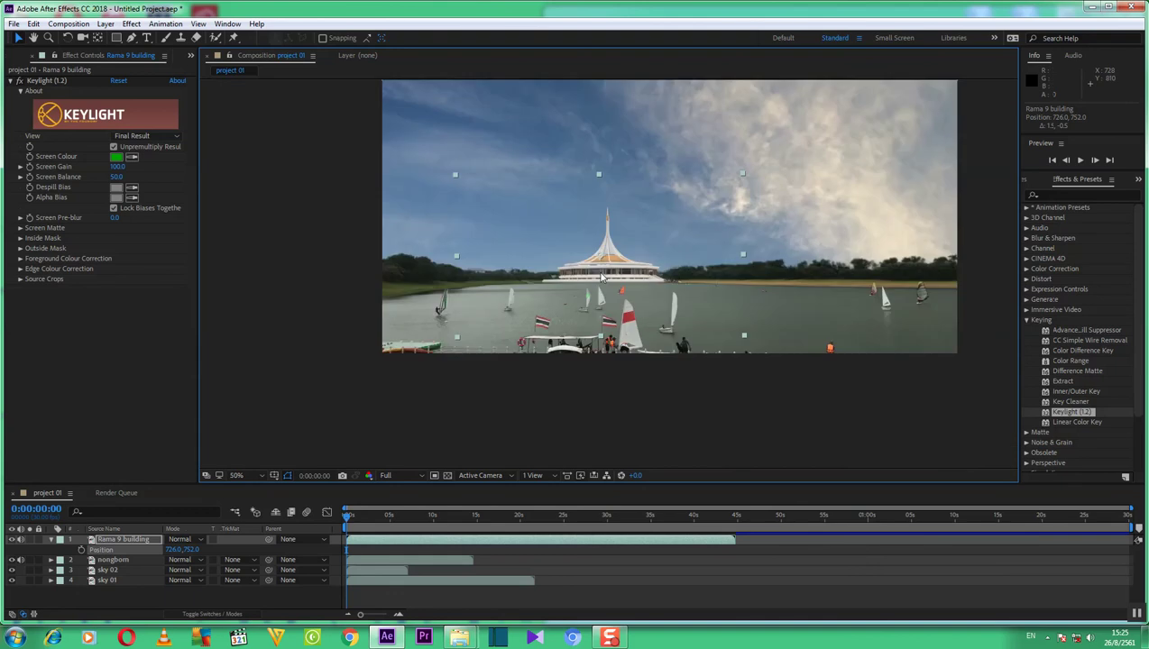
Center the composition frame in the viewer and play a preview with clouds drifting behind the building.
key(h)
mouse_move(705, 224)
mouse_down()
mouse_move(627, 304)
mouse_move(640, 303)
mouse_up()
key(v)
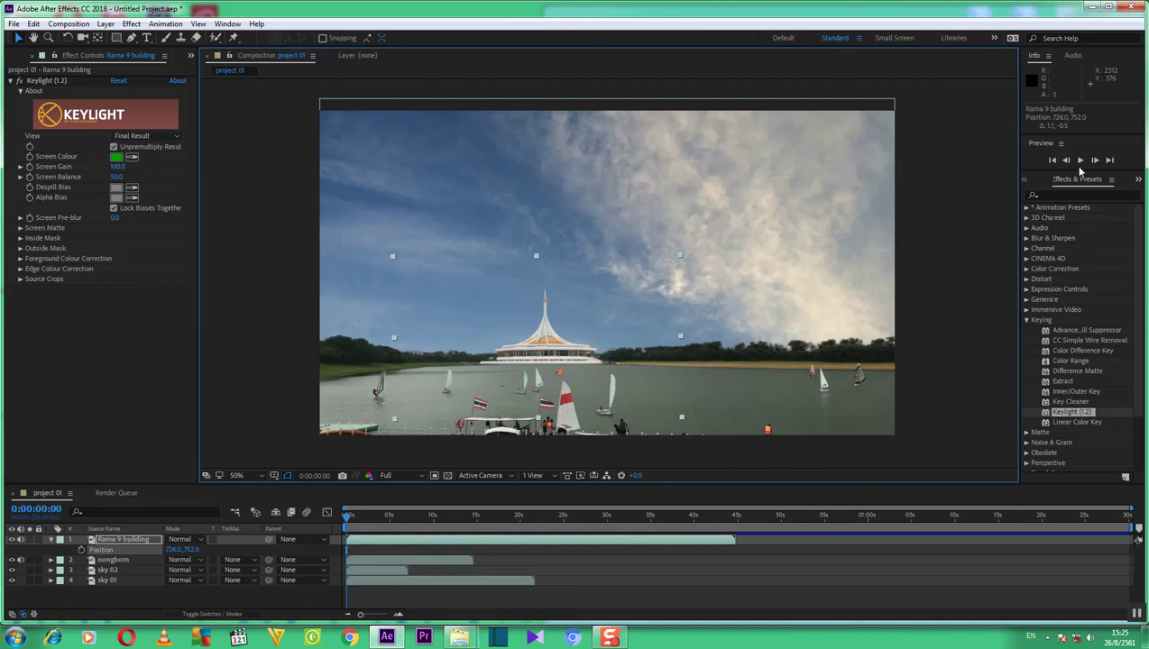
click(1080, 160)
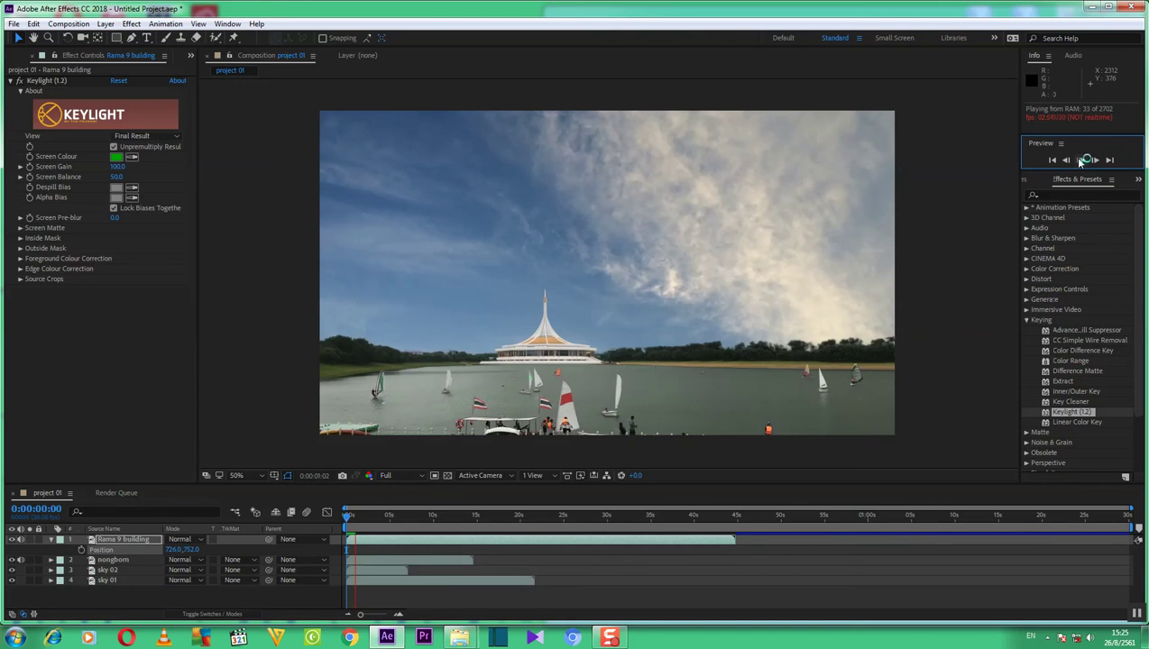
click(1081, 161)
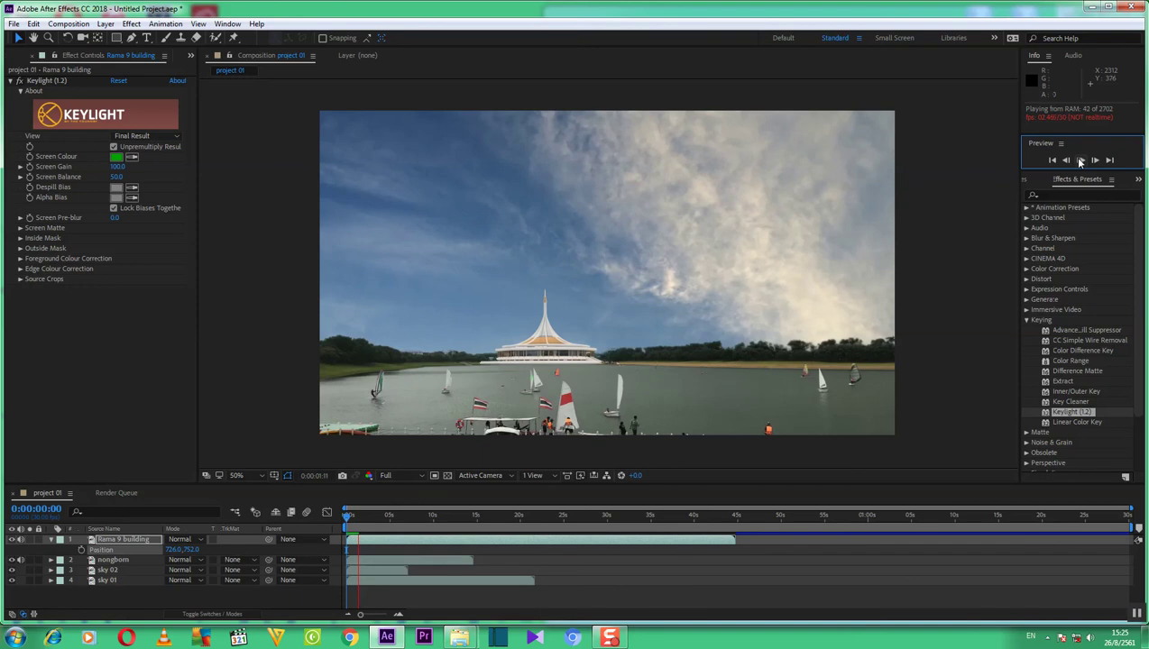
click(1081, 161)
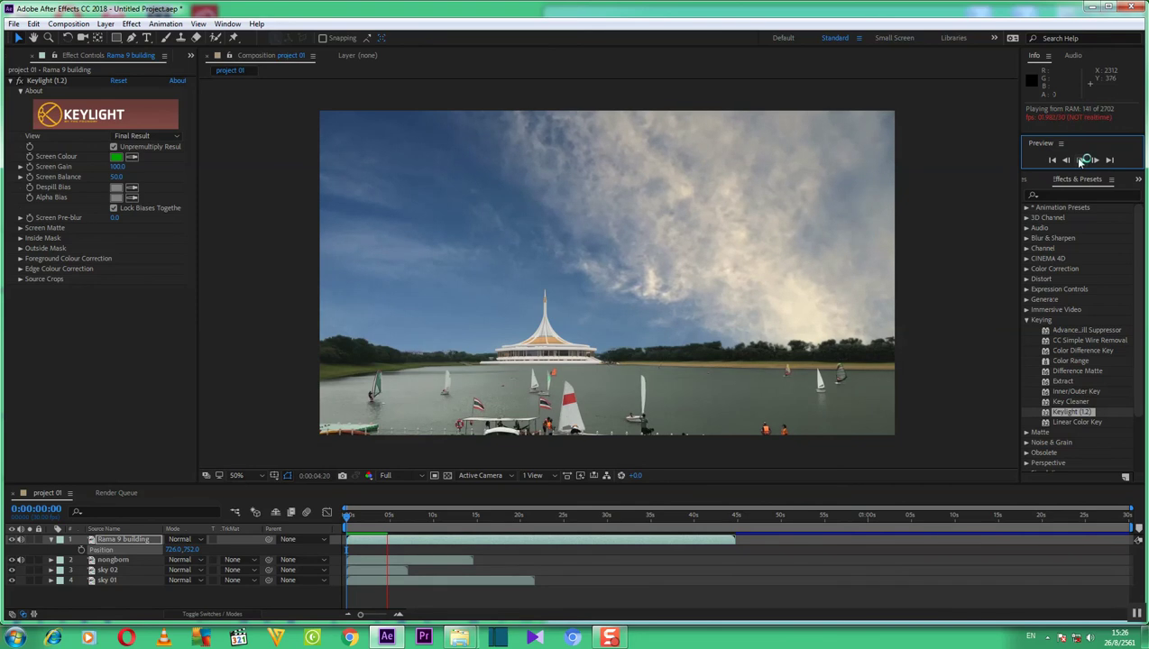
click(1082, 161)
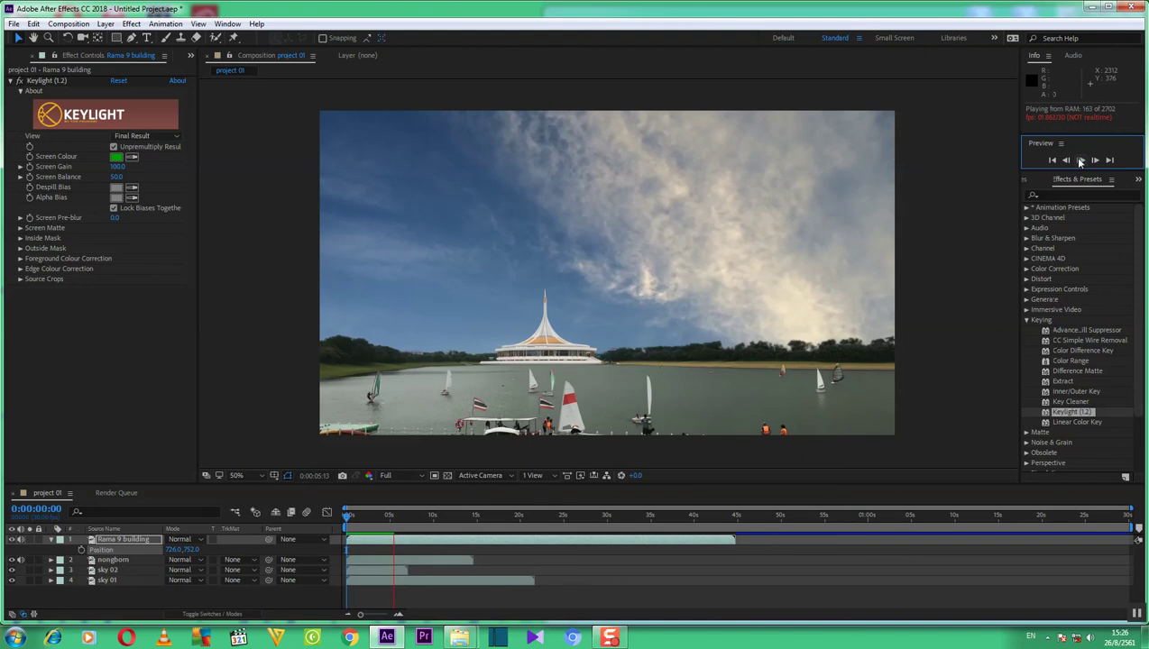
click(1081, 161)
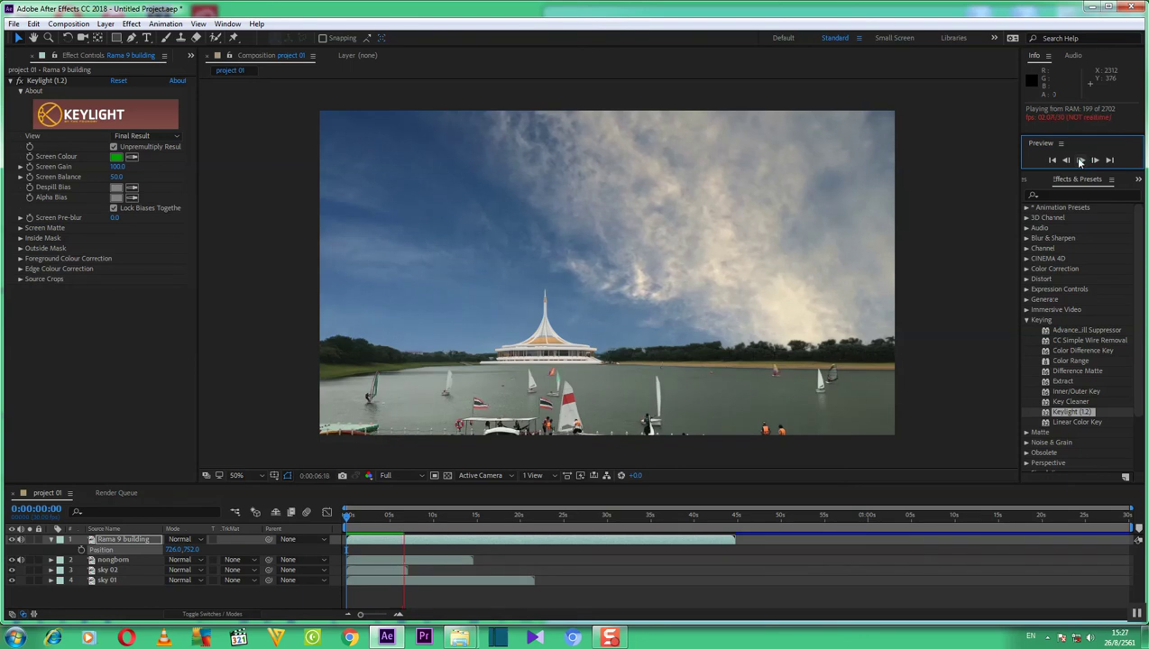
click(1081, 161)
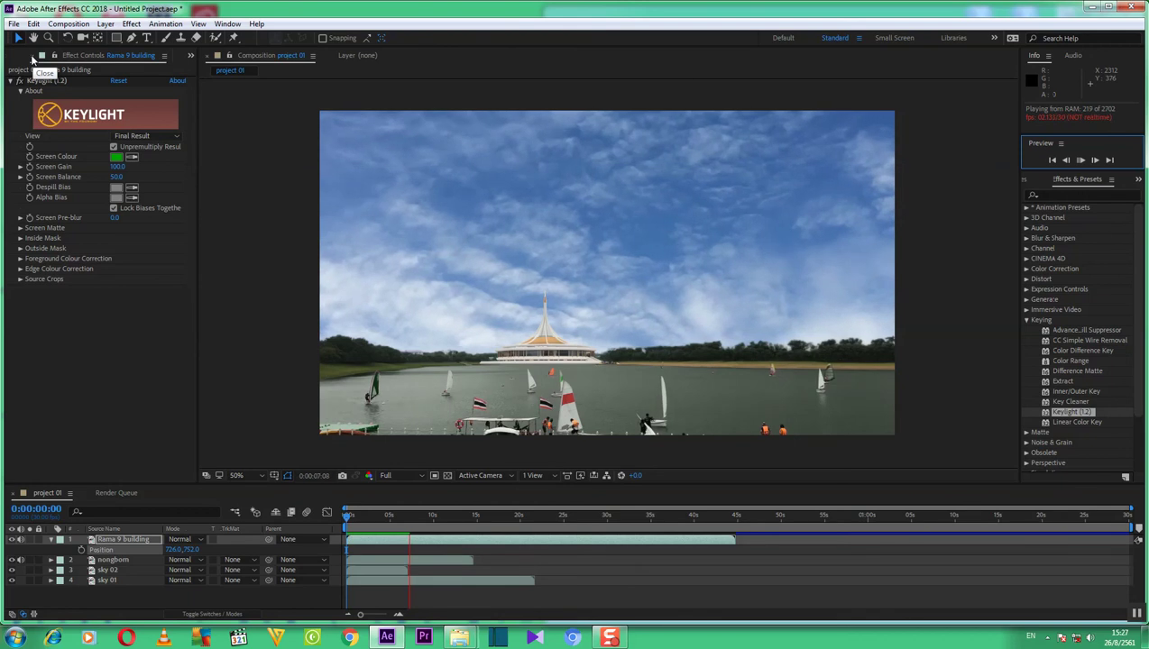
Import the clip 'temple after adjust GS mov' from the project1 folder into the Project panel.
click(32, 57)
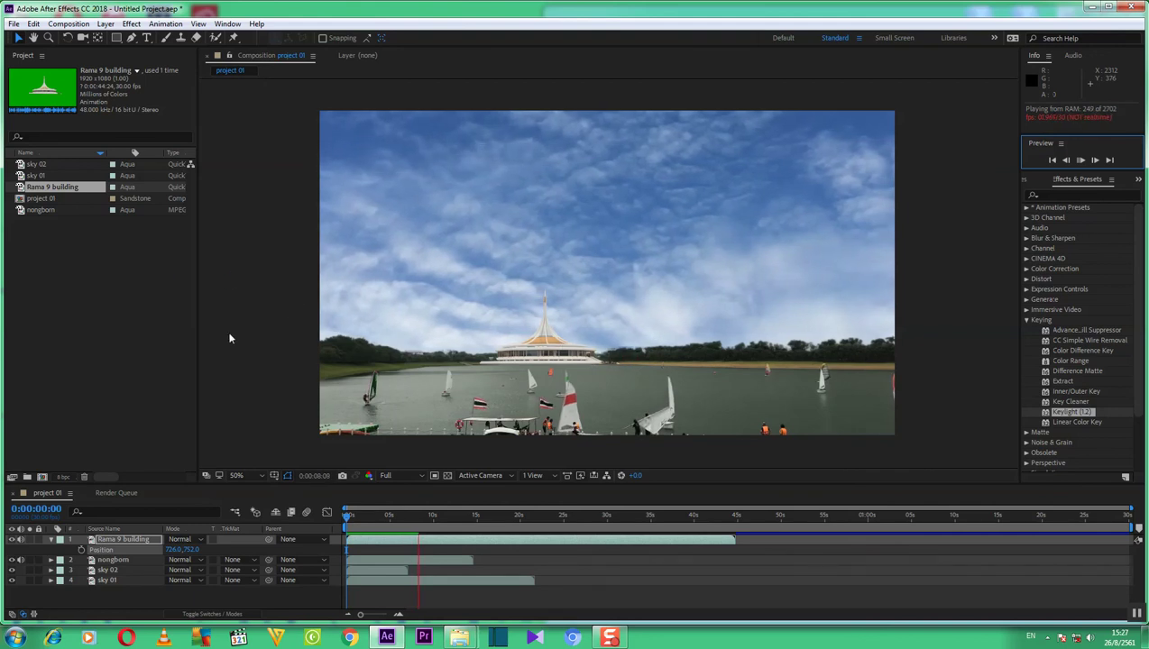
right_click(126, 263)
mouse_move(177, 322)
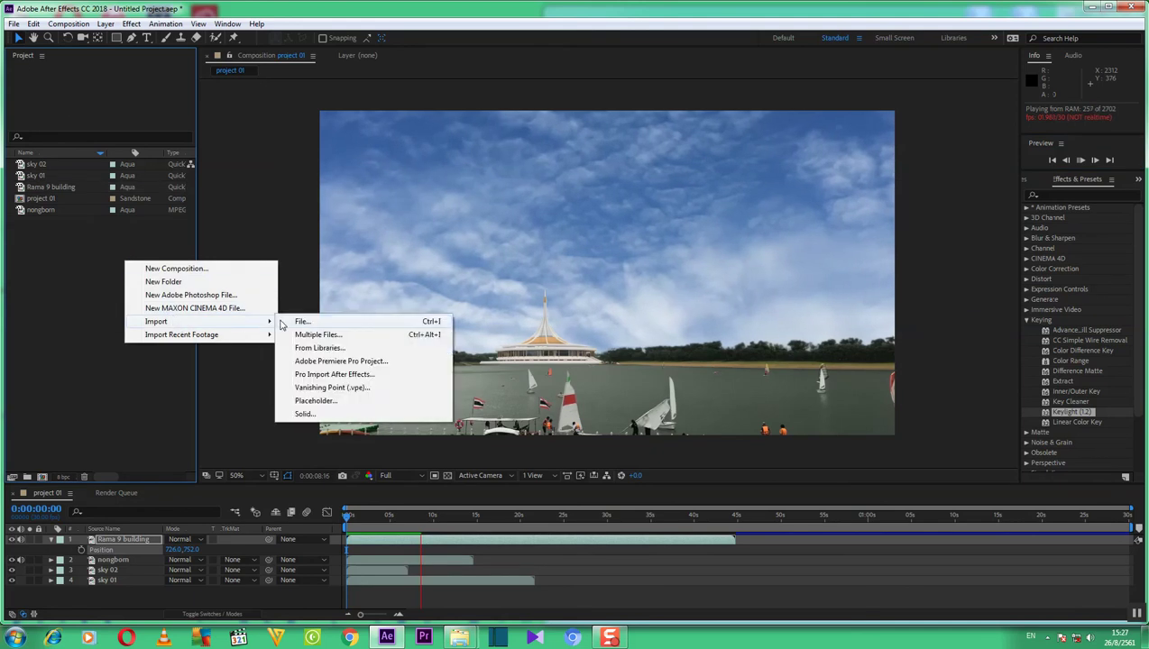
click(302, 323)
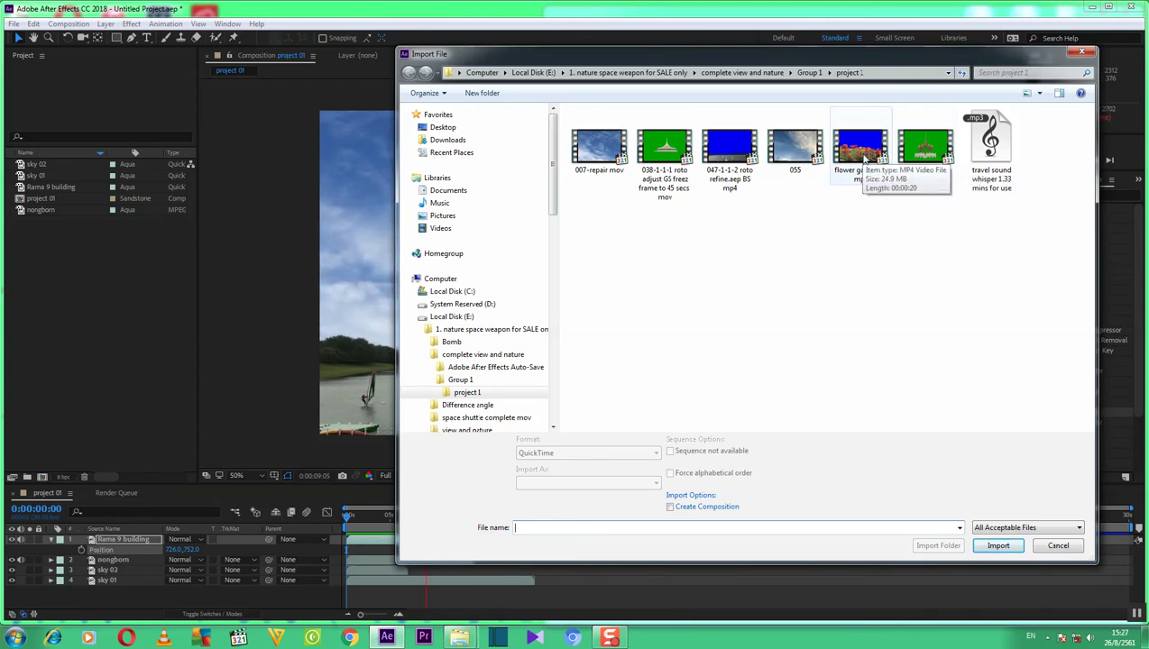
click(925, 146)
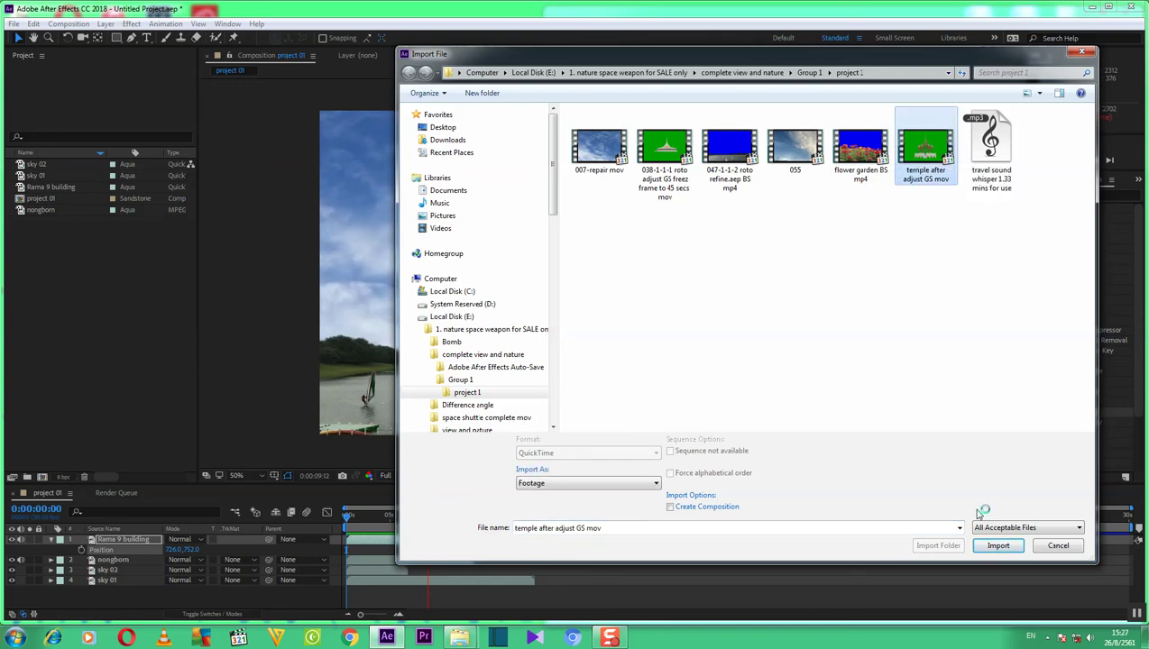
click(1008, 545)
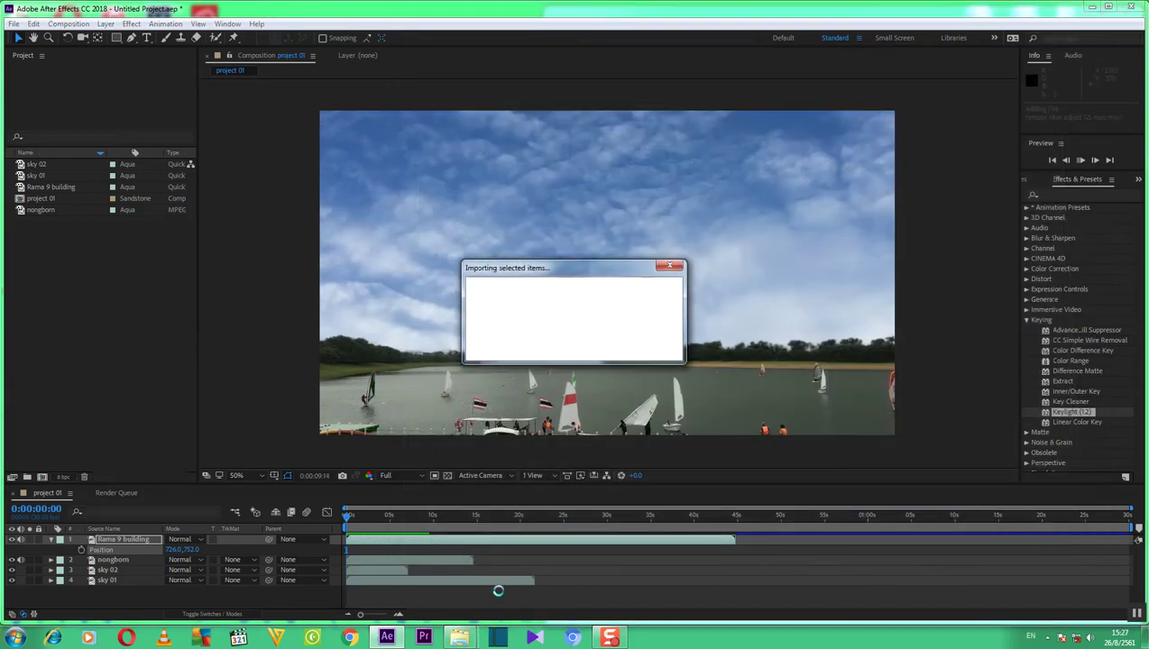